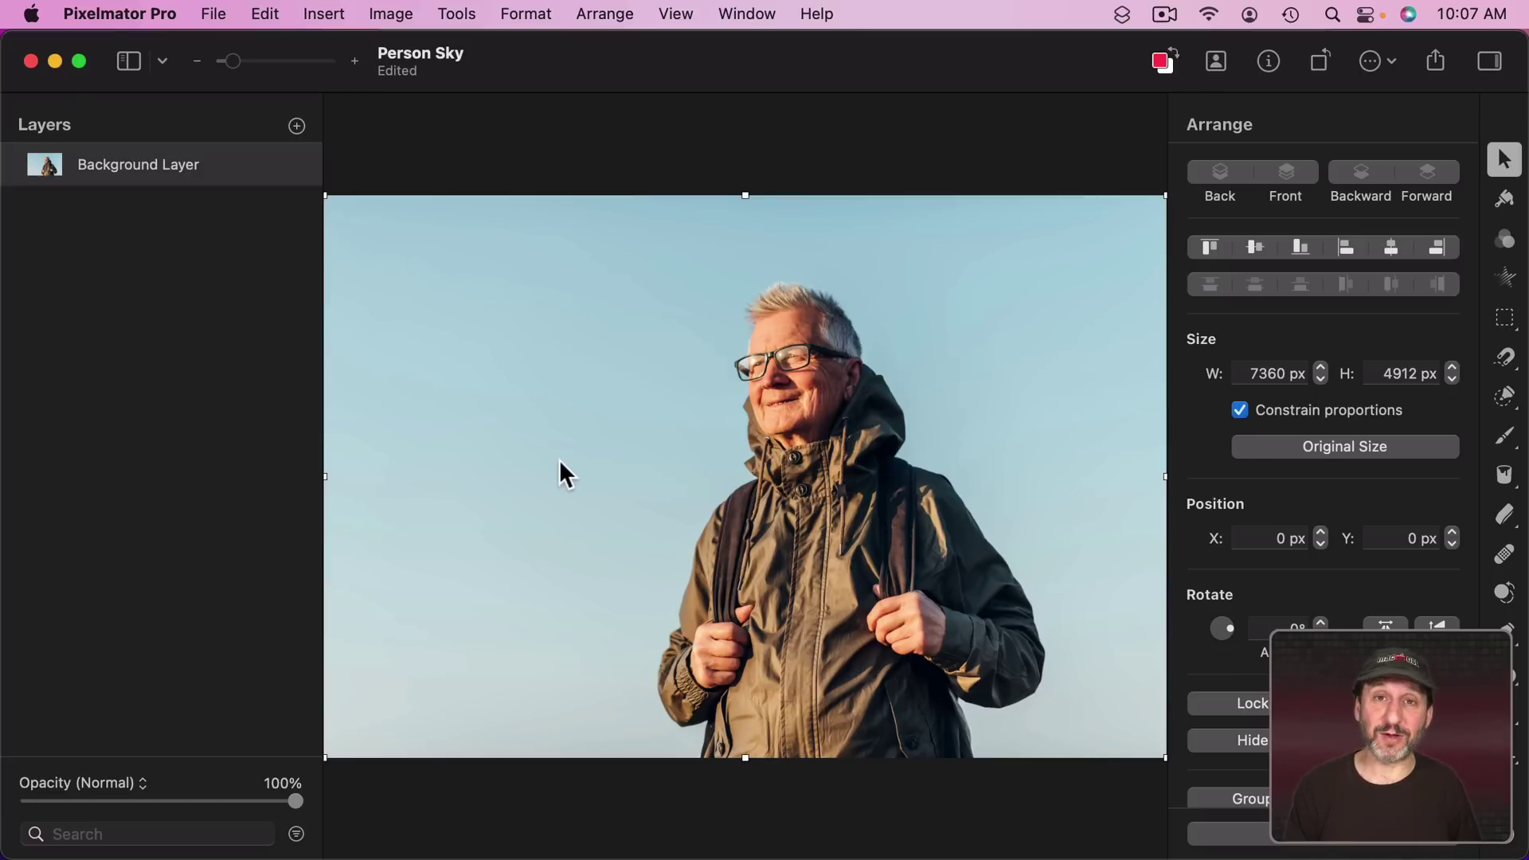
- Try outlining the man along his hood with Free Selection and along his front with Magnetic Selection
left_click(1507, 322)
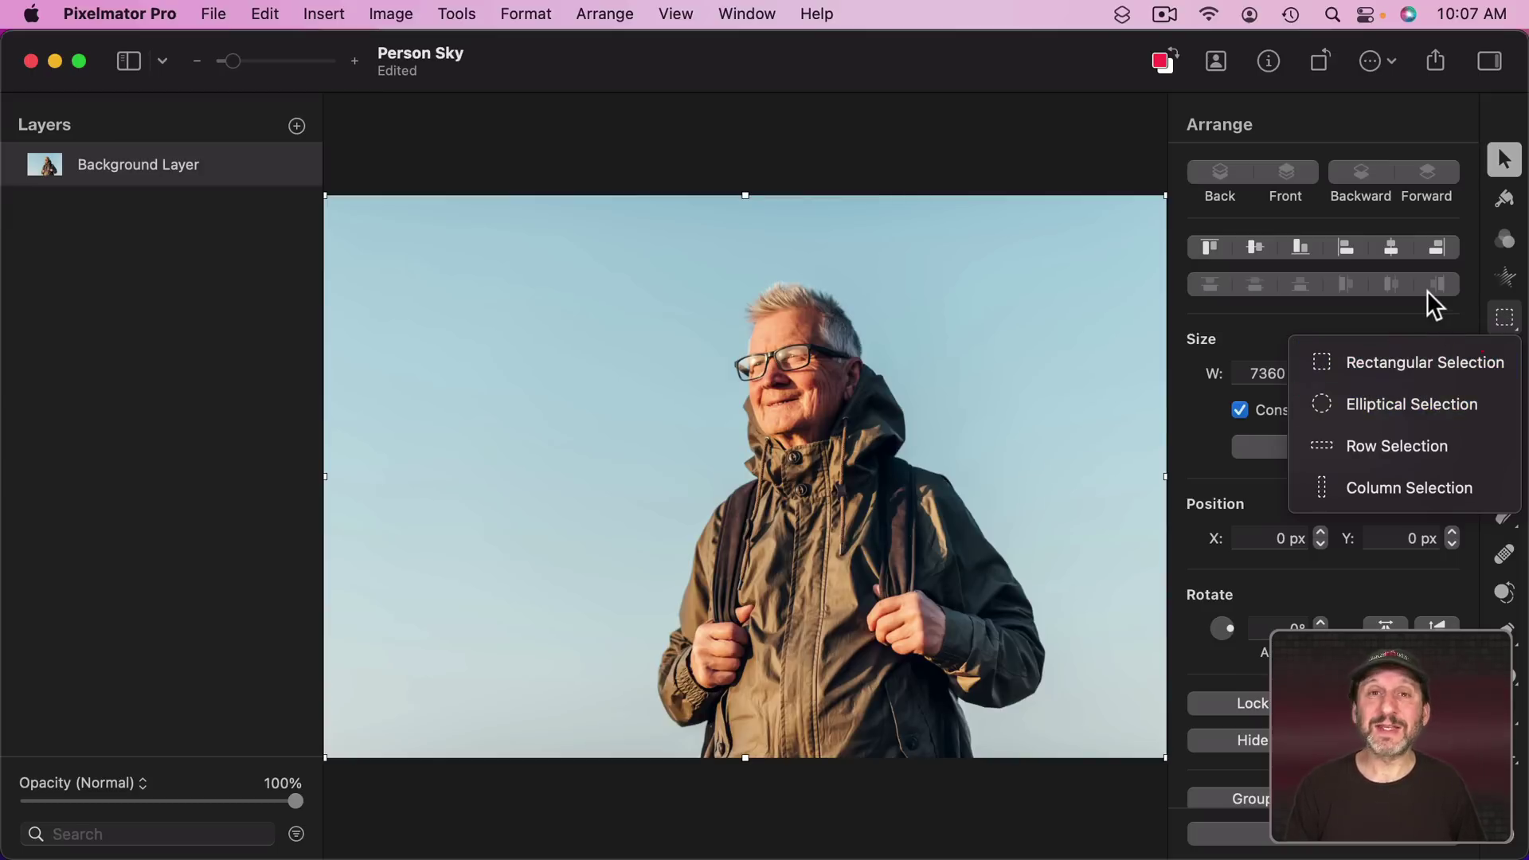
left_click(1471, 331)
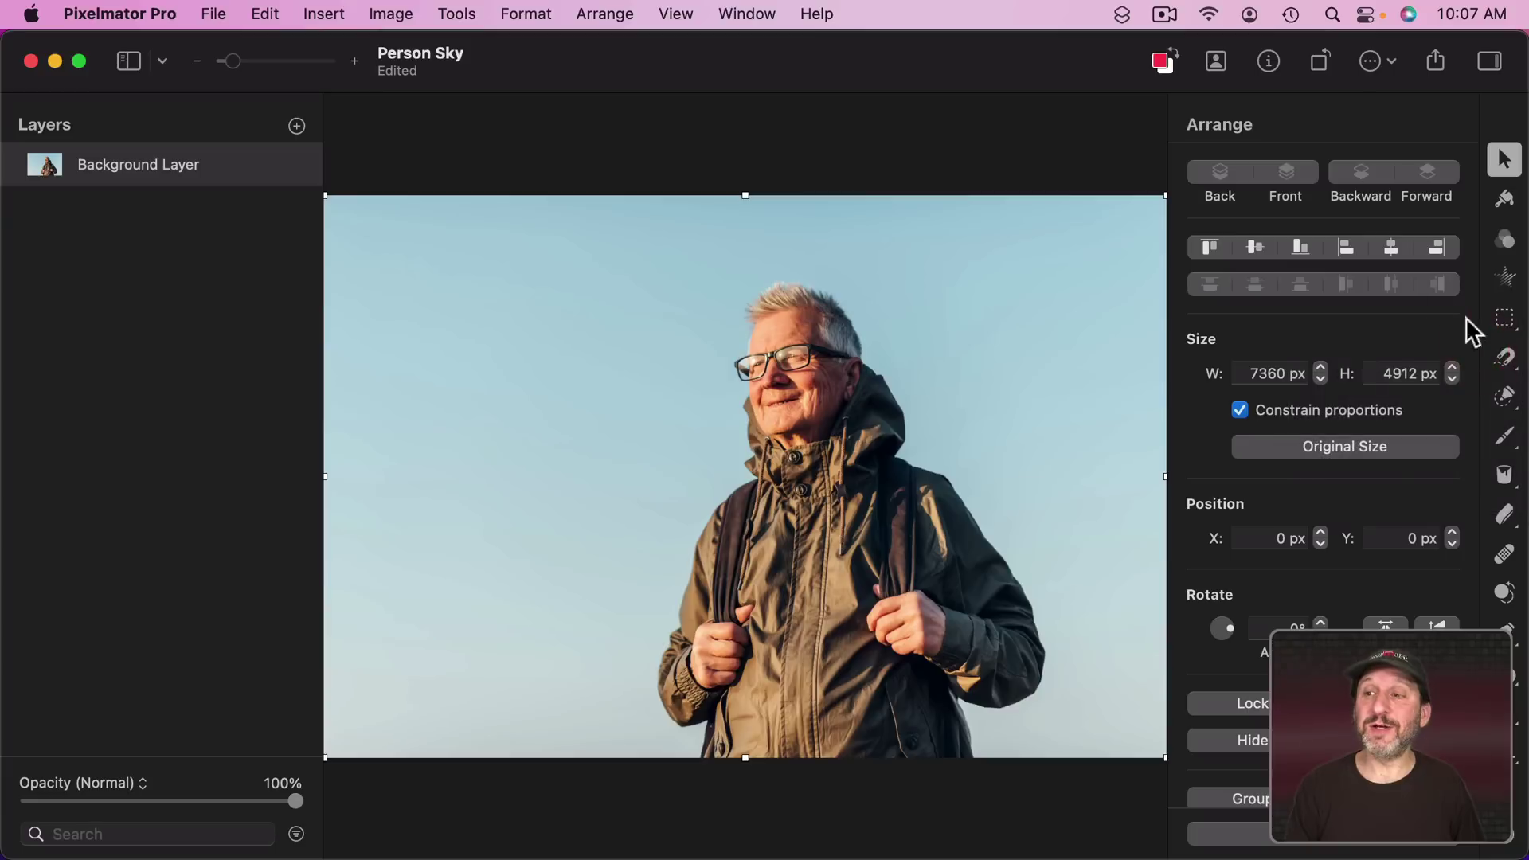
left_click(1506, 360)
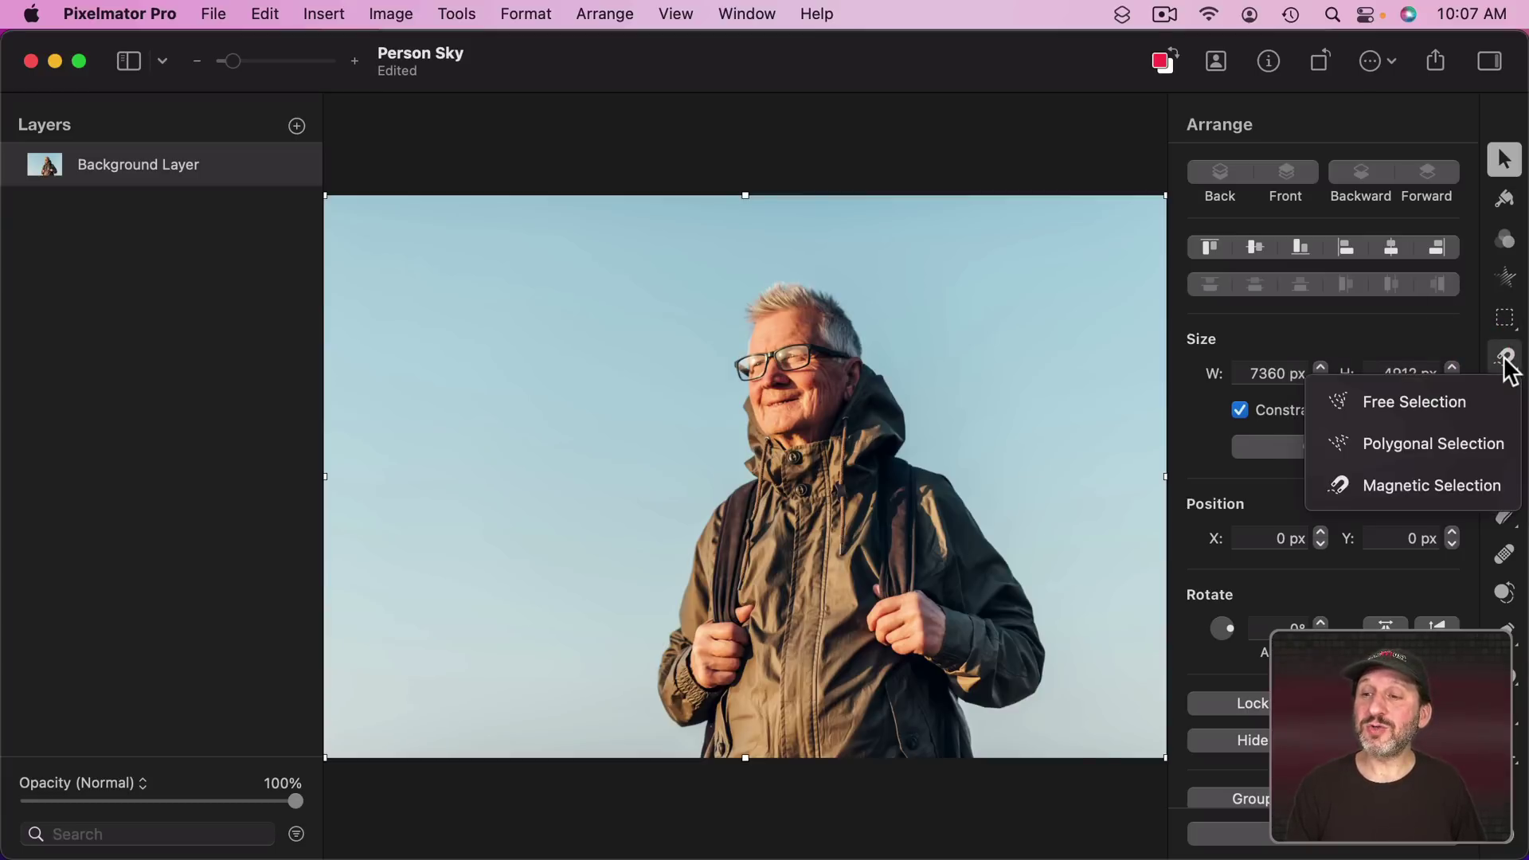
left_click(1450, 409)
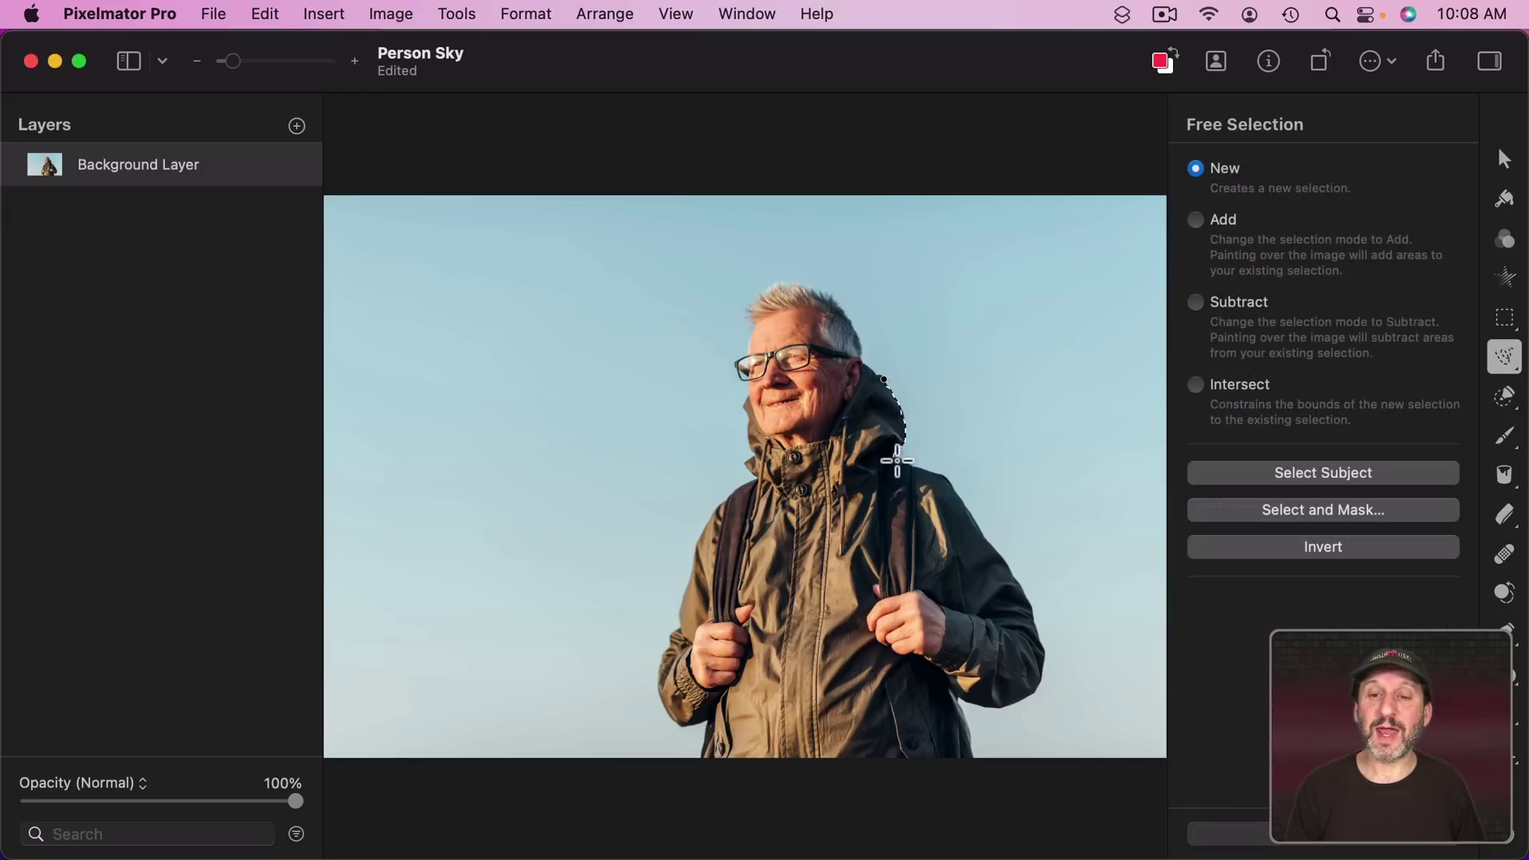
left_click_drag(909, 462, 906, 463)
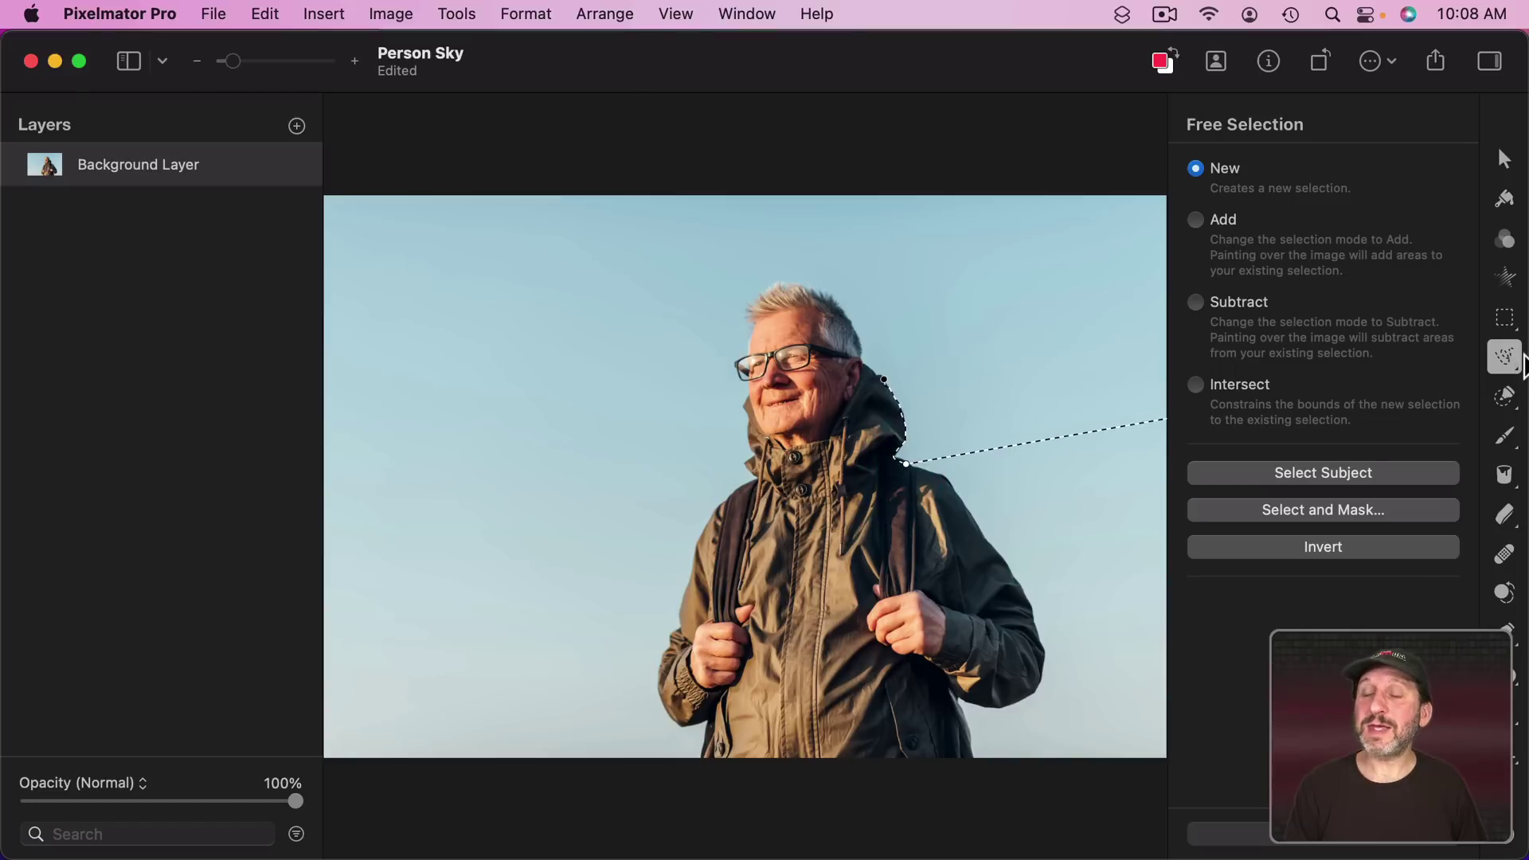
key("Escape")
left_click(1513, 366)
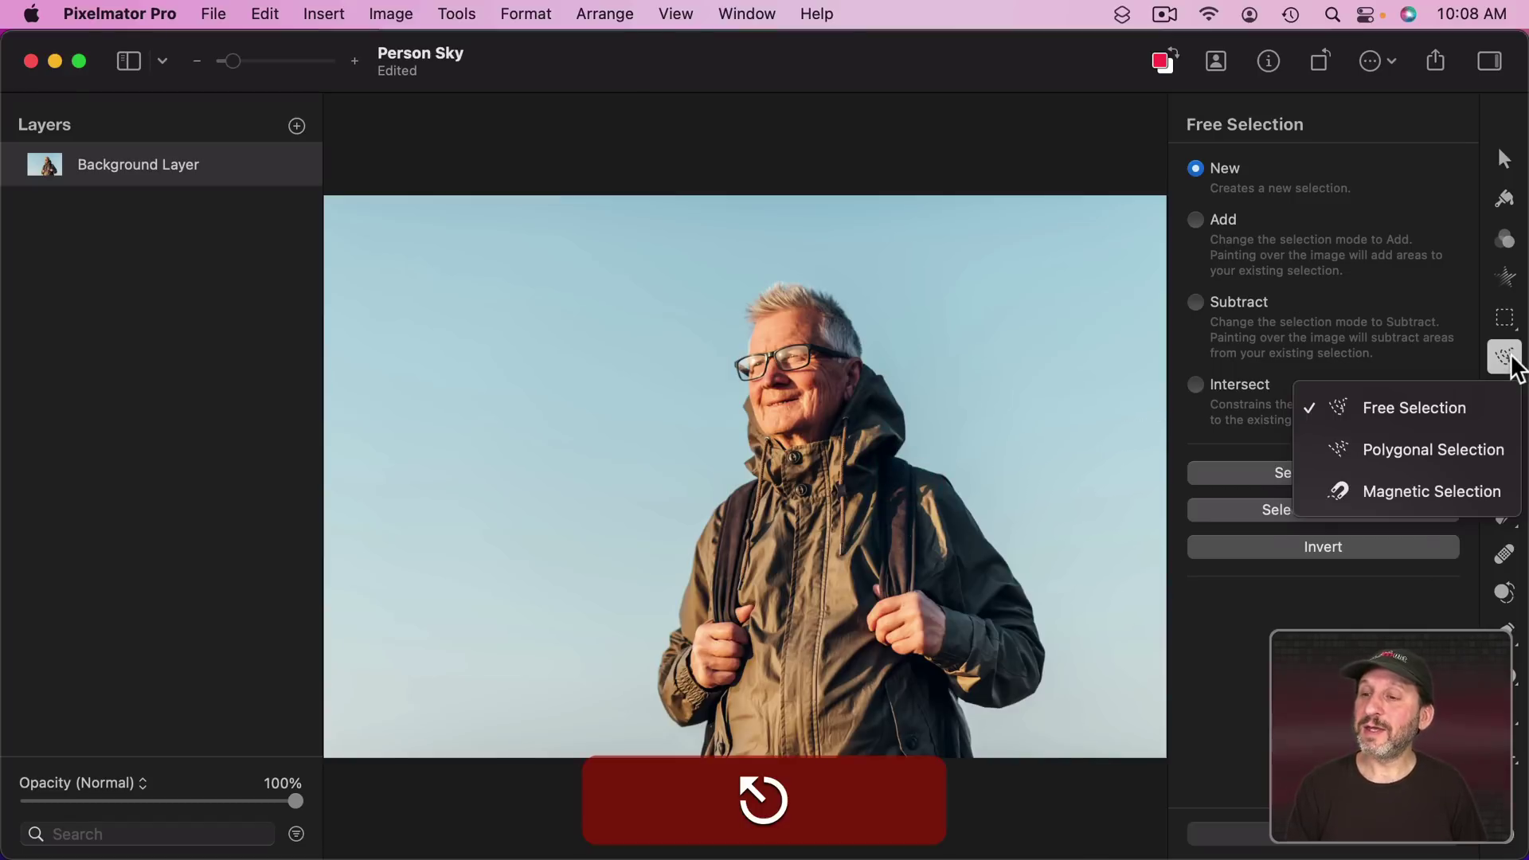
left_click(1430, 501)
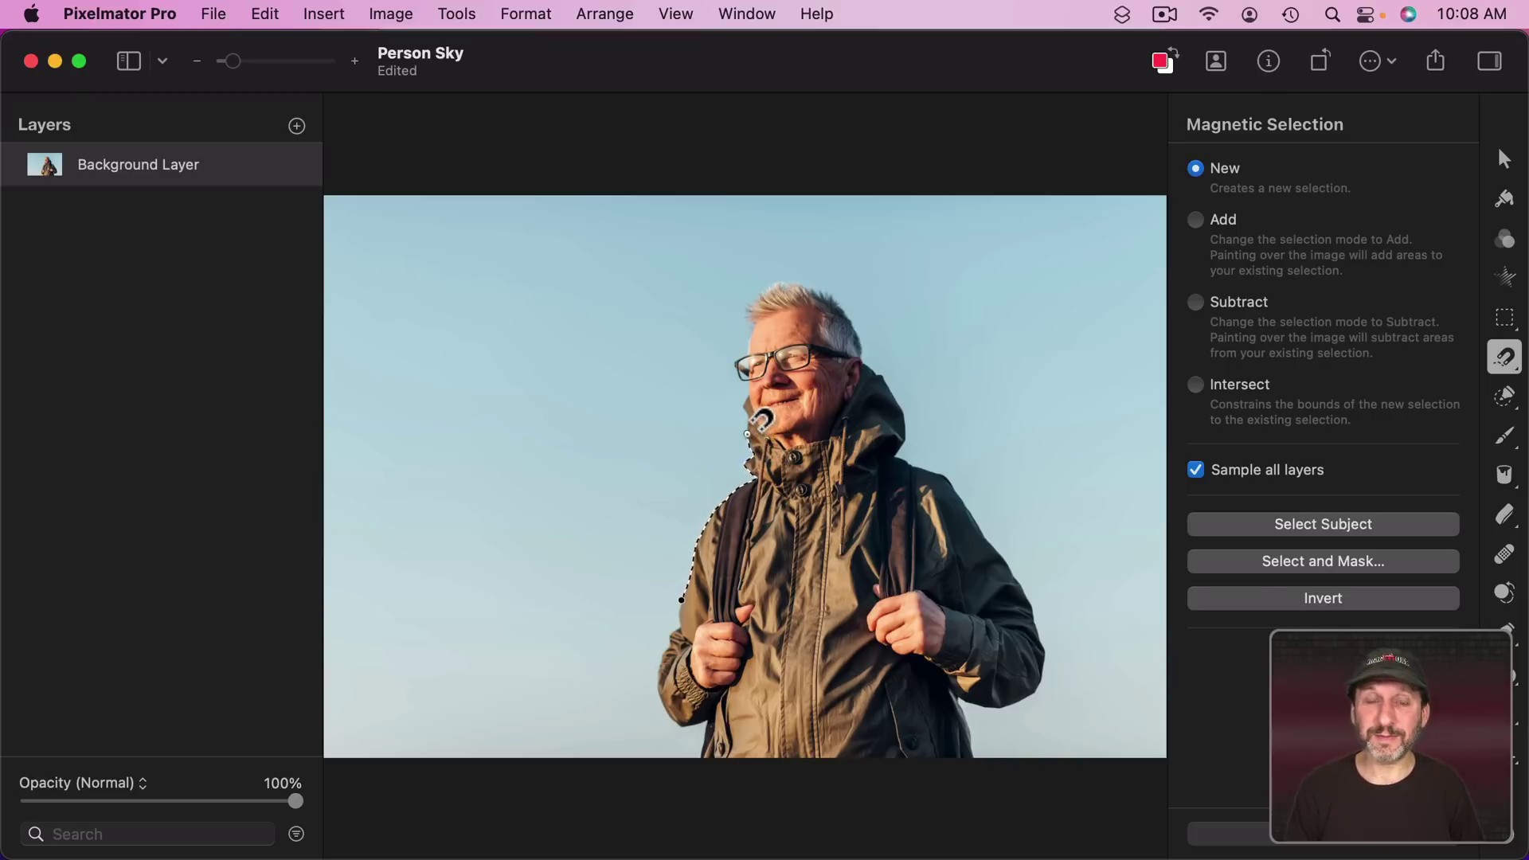
- Select the whole sky around the man with the Quick Selection tool
left_click(1508, 398)
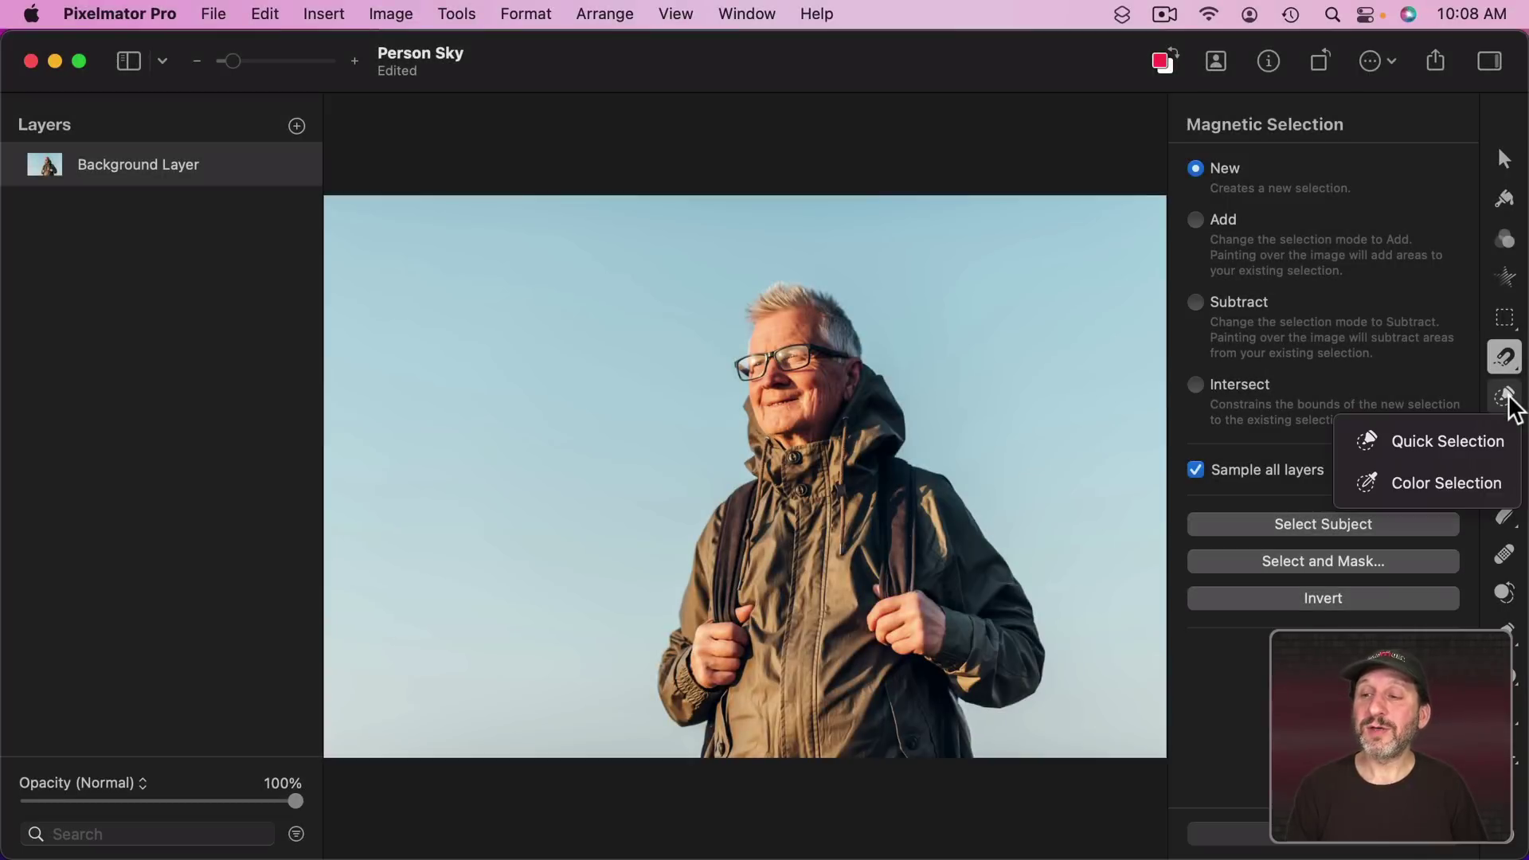
left_click(1477, 452)
mouse_move(676, 351)
left_mouse_down()
mouse_move(607, 359)
mouse_move(628, 297)
mouse_move(546, 406)
left_mouse_up()
left_click_drag(526, 502, 518, 605)
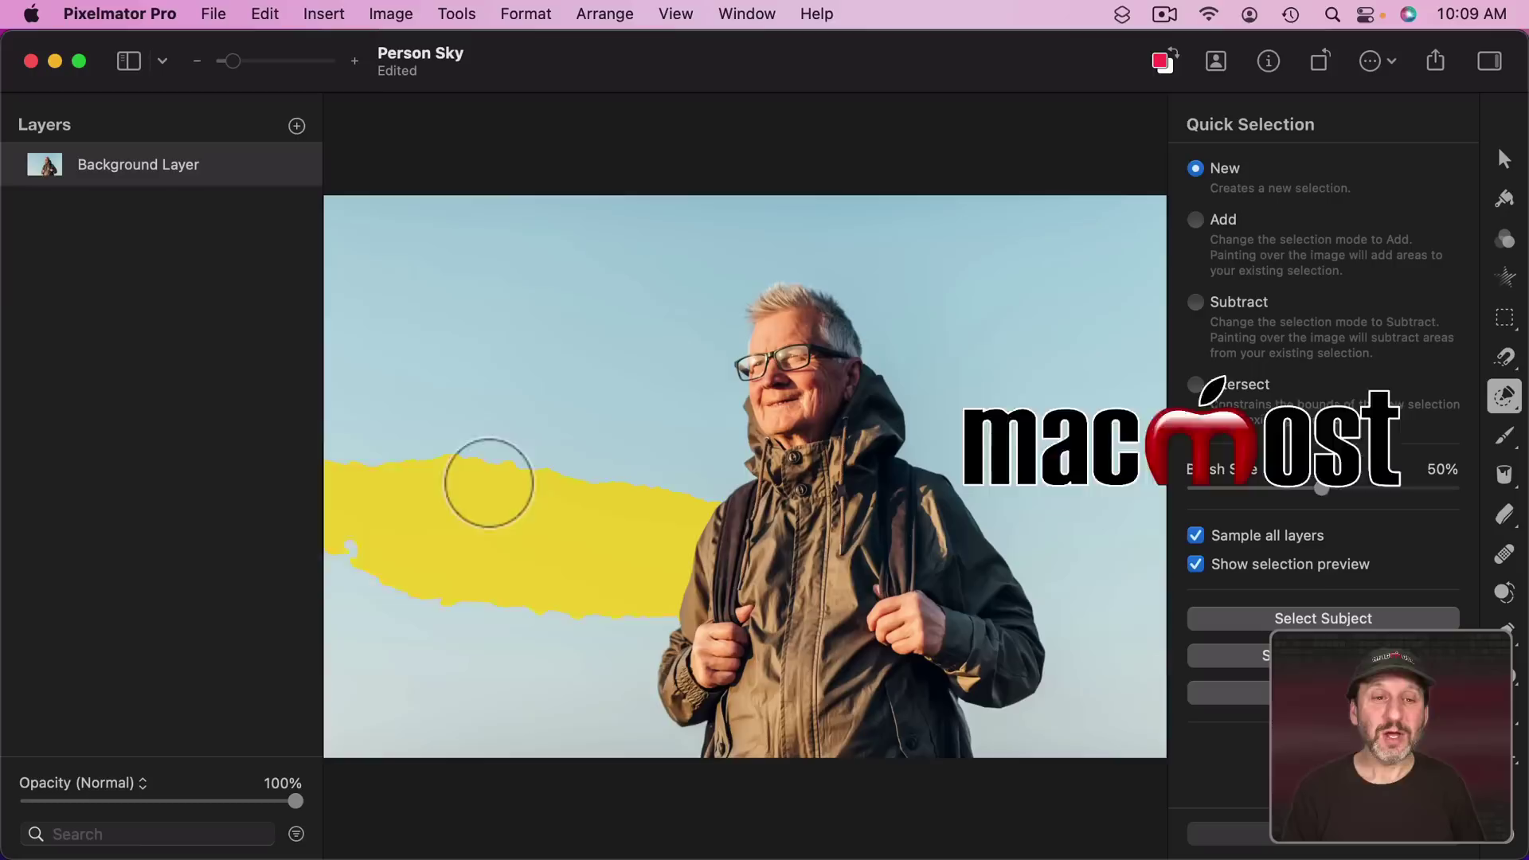
mouse_move(488, 481)
left_mouse_down()
mouse_move(481, 294)
mouse_move(540, 257)
left_mouse_up()
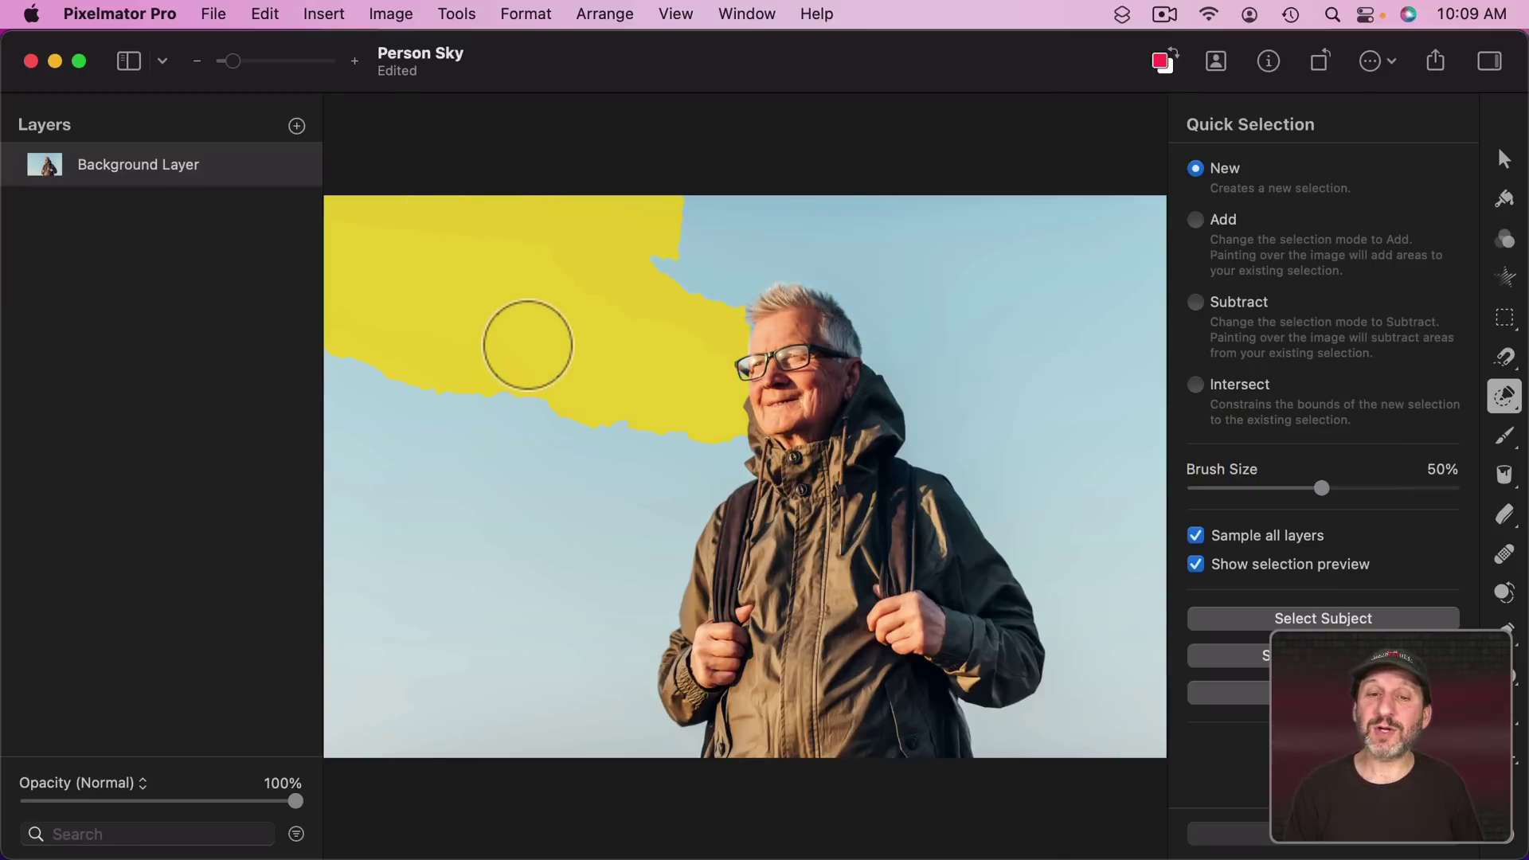
mouse_move(517, 433)
left_mouse_down()
mouse_move(525, 591)
mouse_move(560, 718)
mouse_move(352, 728)
mouse_move(370, 499)
left_mouse_up()
mouse_move(587, 292)
left_mouse_down()
mouse_move(668, 219)
mouse_move(750, 206)
mouse_move(946, 223)
mouse_move(1059, 273)
mouse_move(1019, 342)
mouse_move(1130, 691)
mouse_move(1086, 744)
left_mouse_up()
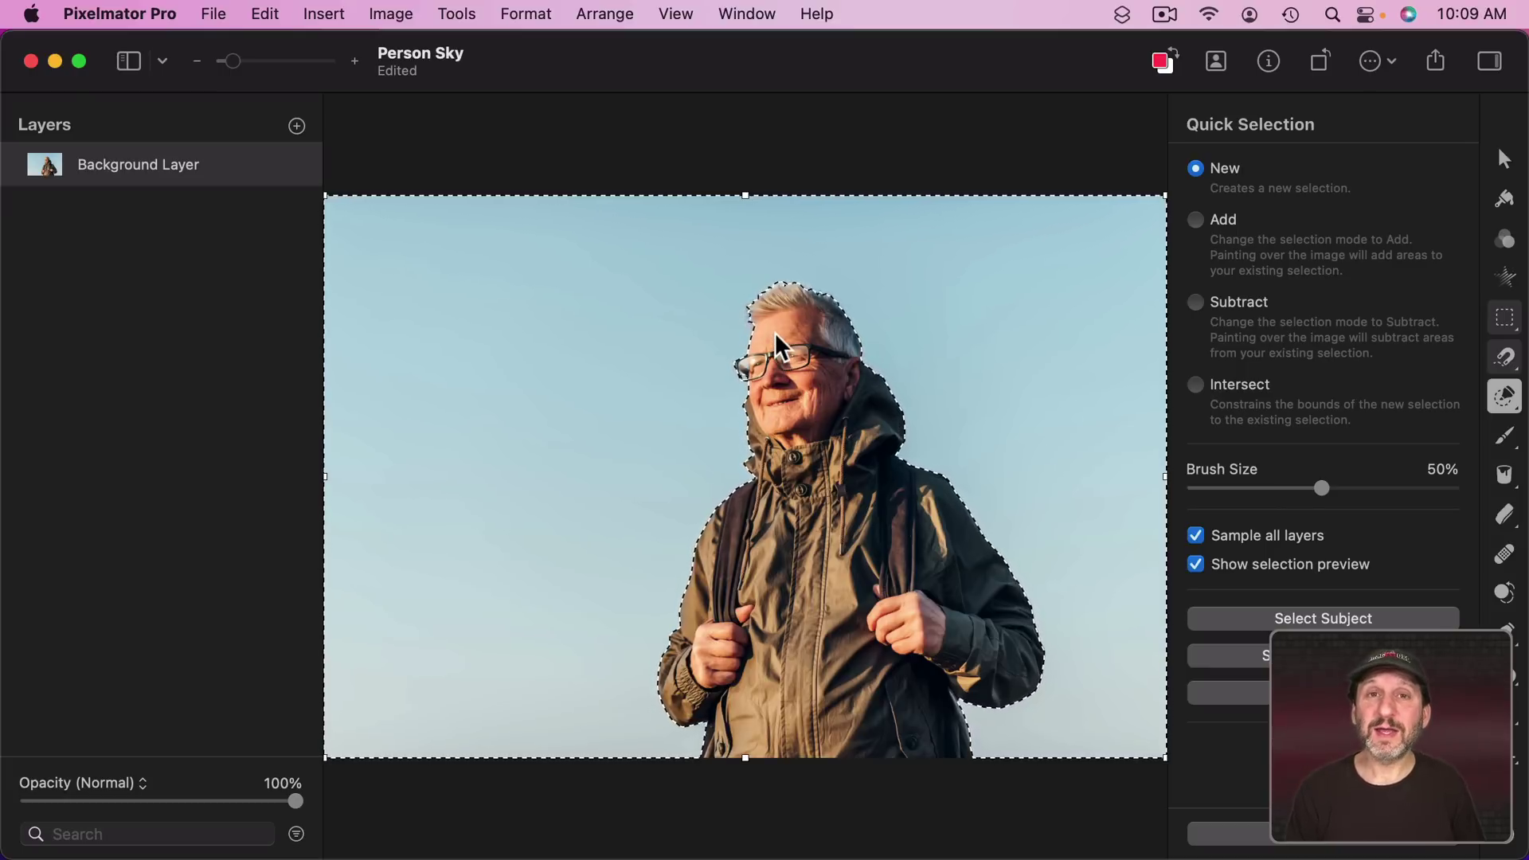
- Add the sky visible through the upper part of the outer glasses lens to the selection
left_click_drag(232, 62, 247, 64)
scroll(839, 191, "up", 5)
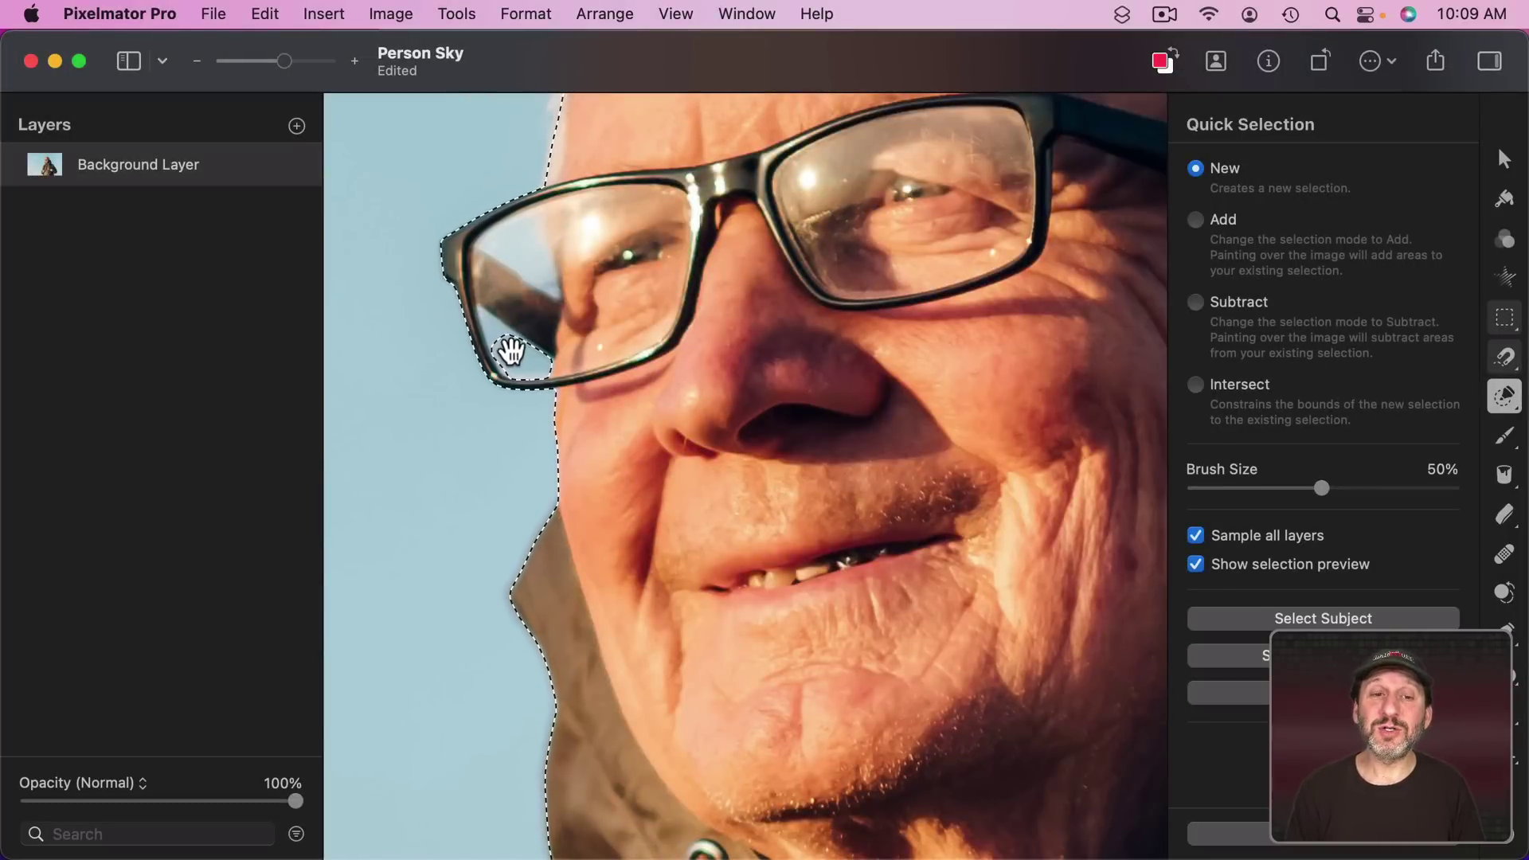
key("shift")
left_click_drag(511, 350, 442, 392)
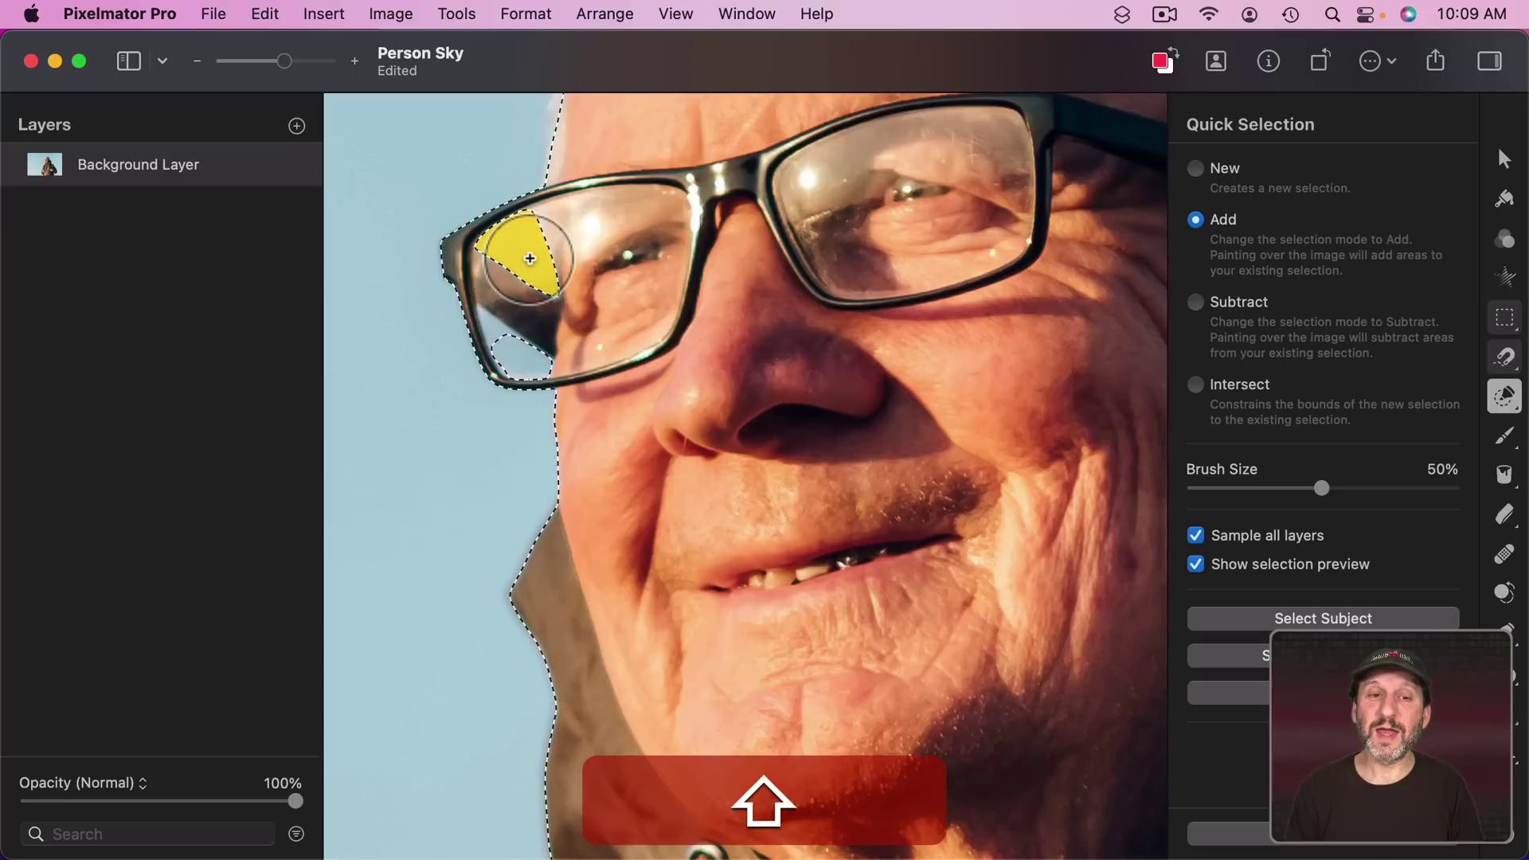
key("shift")
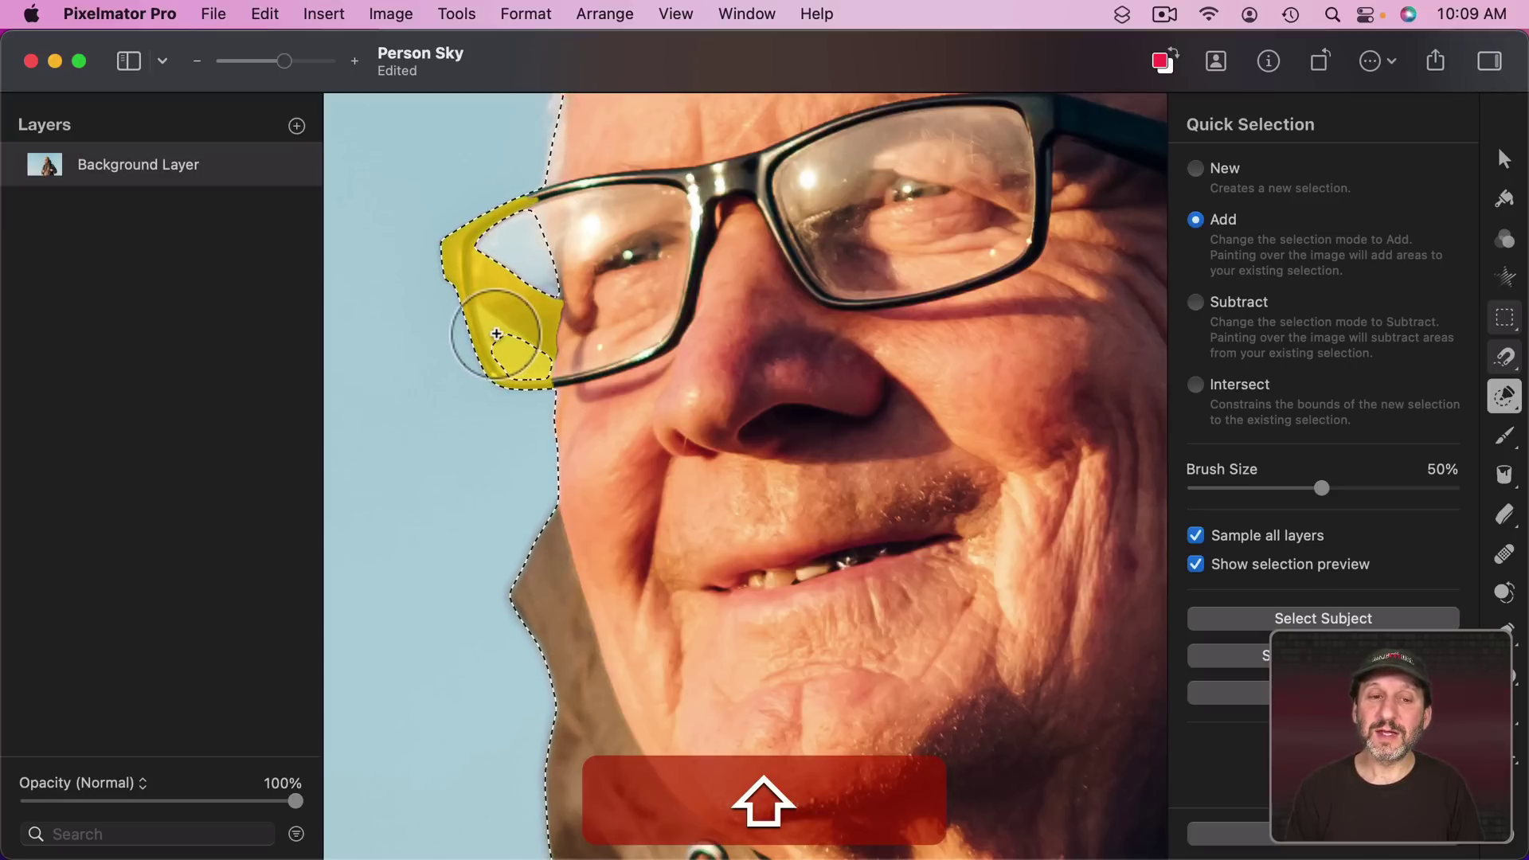
- Set the Quick Selection brush size to 20% and add the remaining sky visible through the outer lens
left_click_drag(1322, 487, 1245, 490)
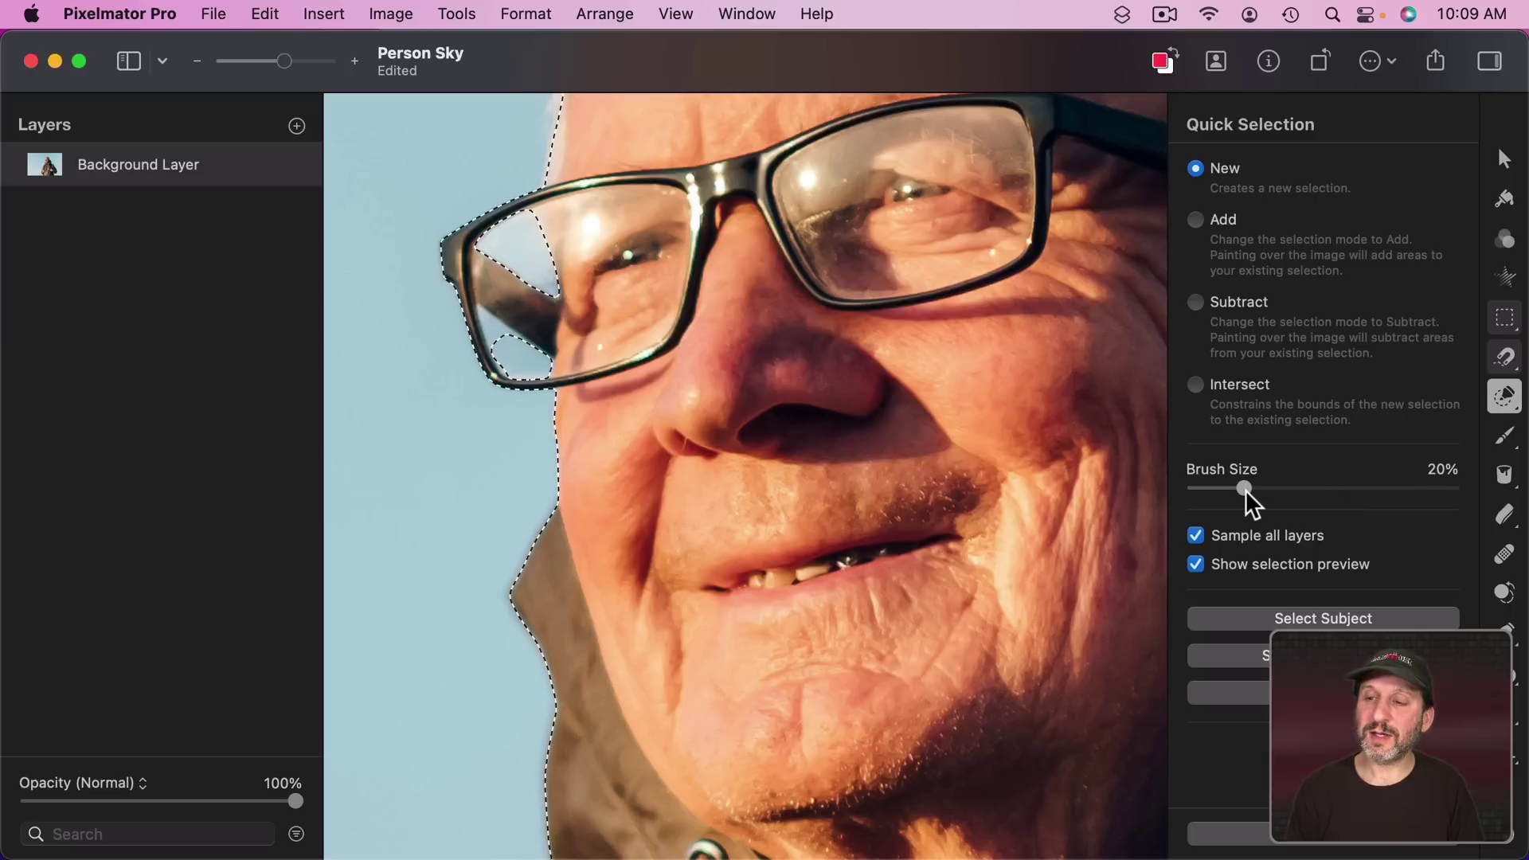
key("shift")
left_click(501, 333, "shift")
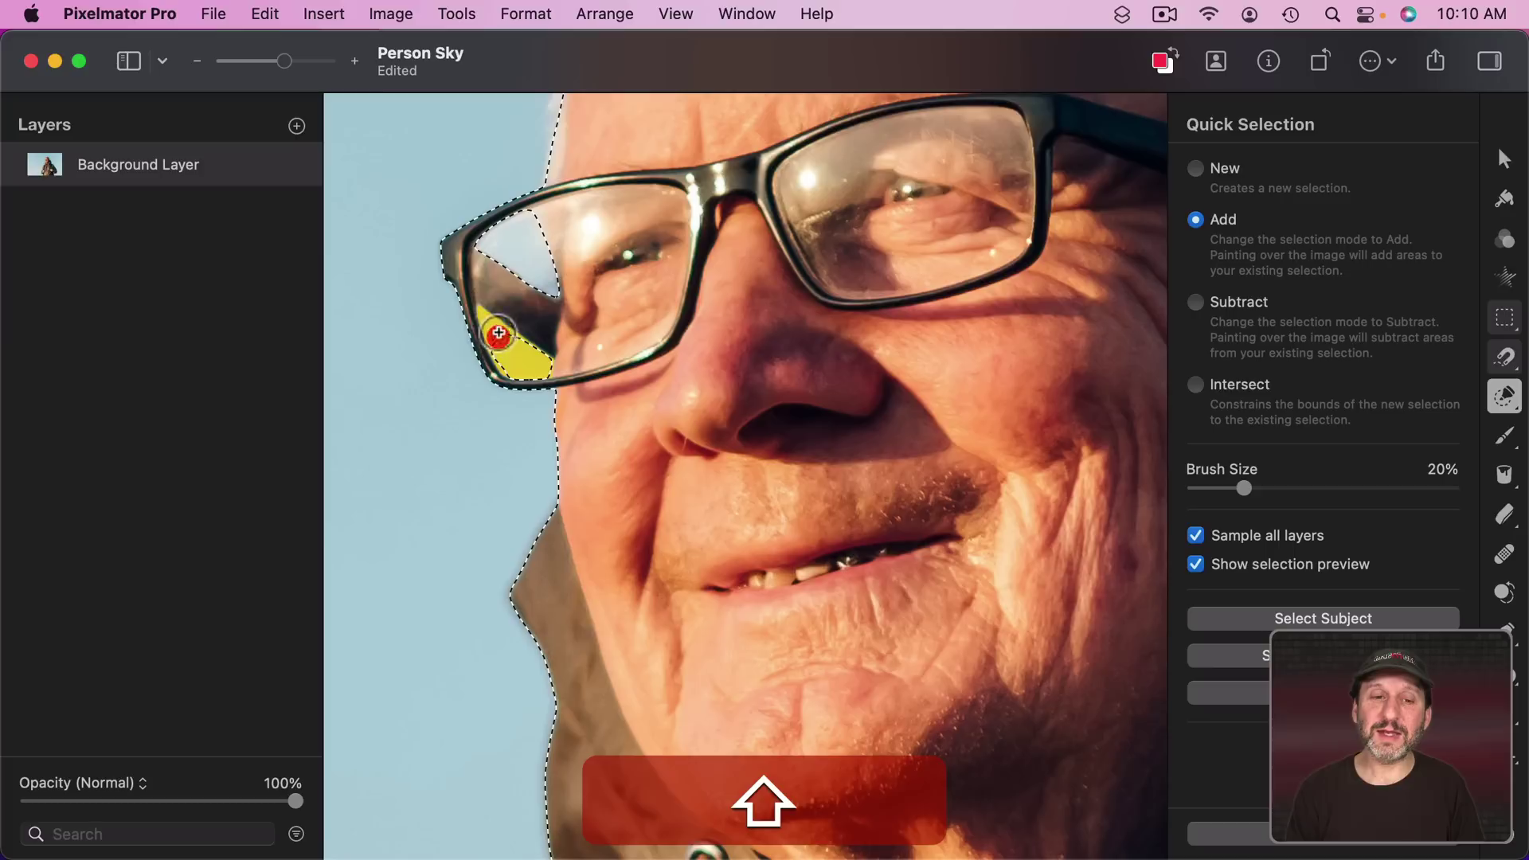
left_click(514, 250, "shift")
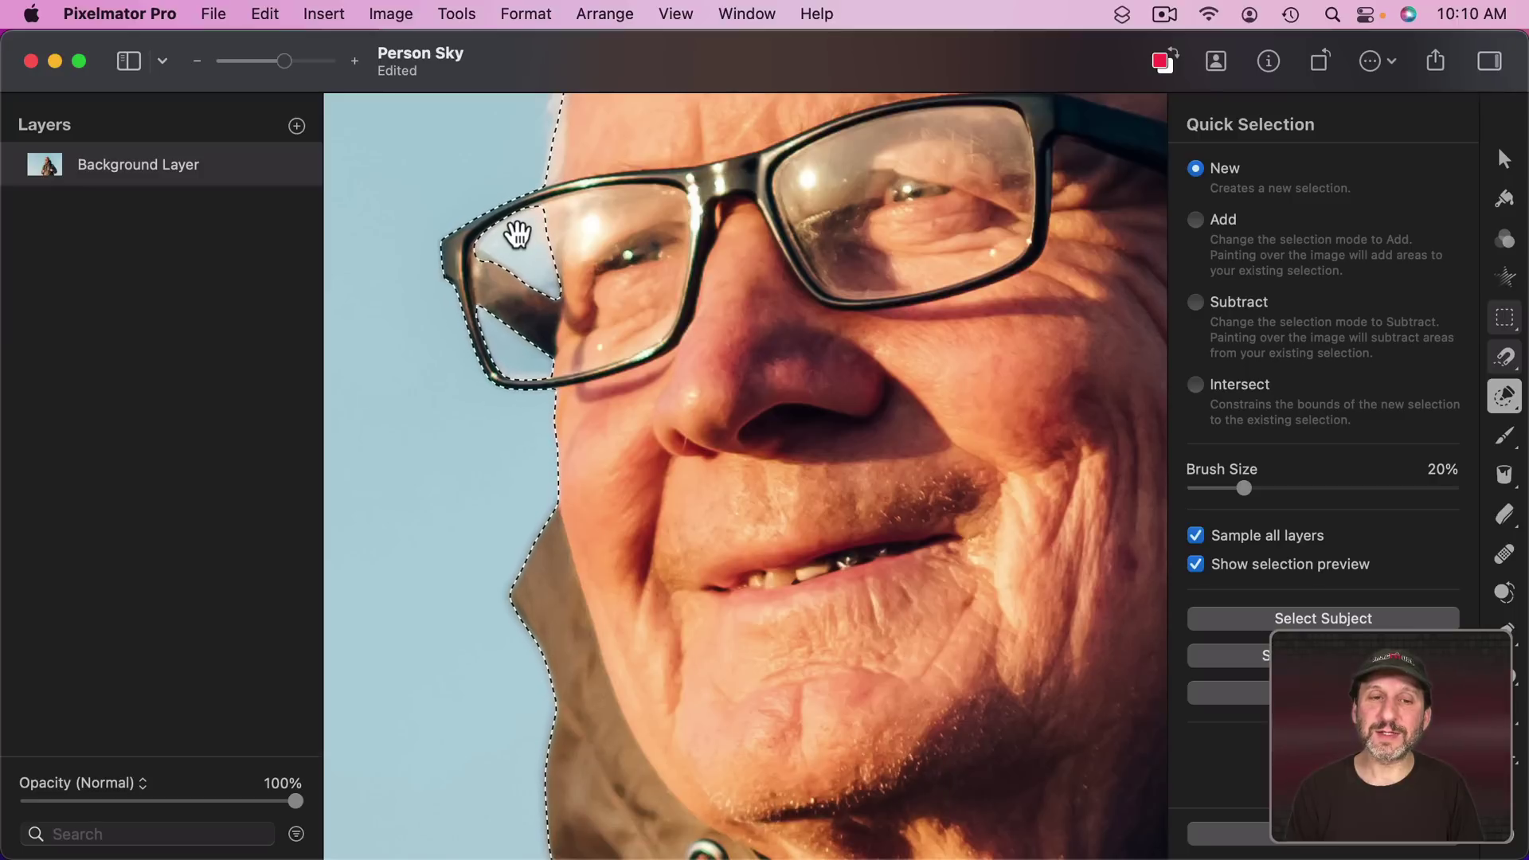
key("super+z")
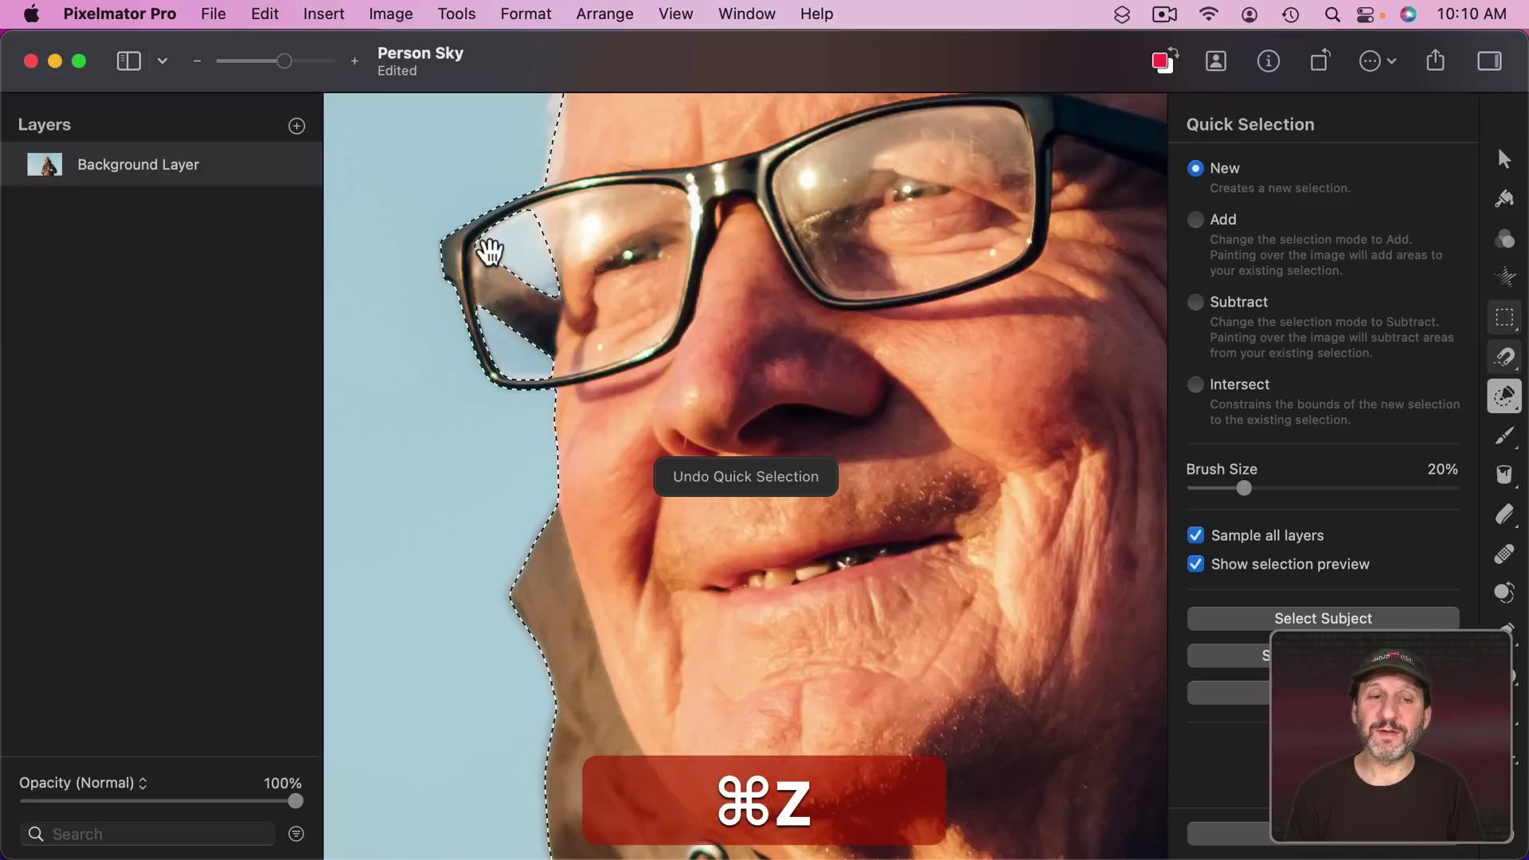
- Subtract the pale strip along the edge of the man's forehead from the sky selection
scroll(546, 246, "up", 5)
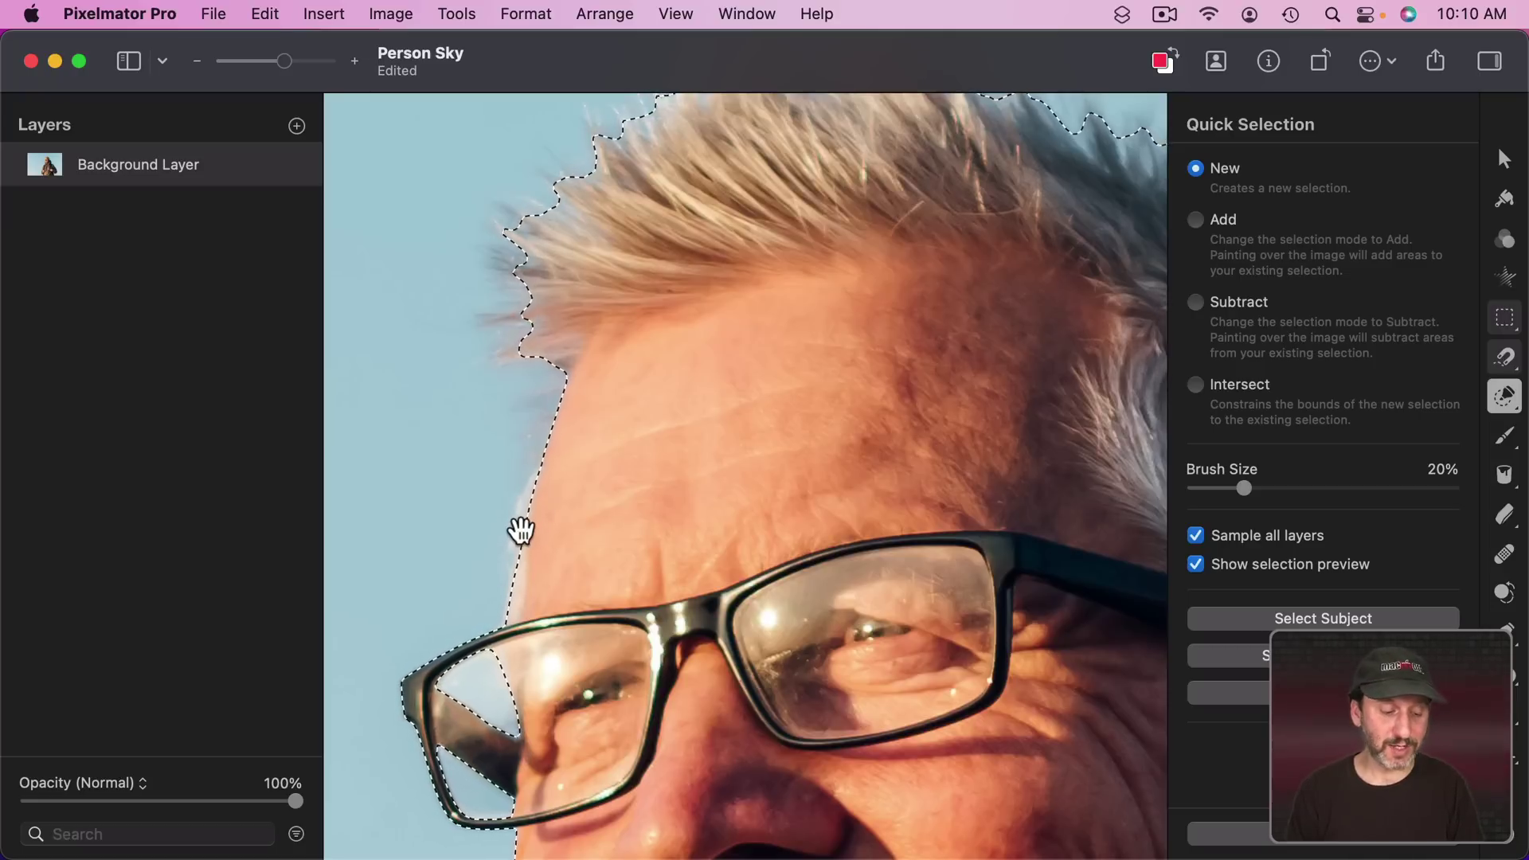
key("alt")
left_click_drag(539, 512, 518, 552)
scroll(532, 501, "up", 5)
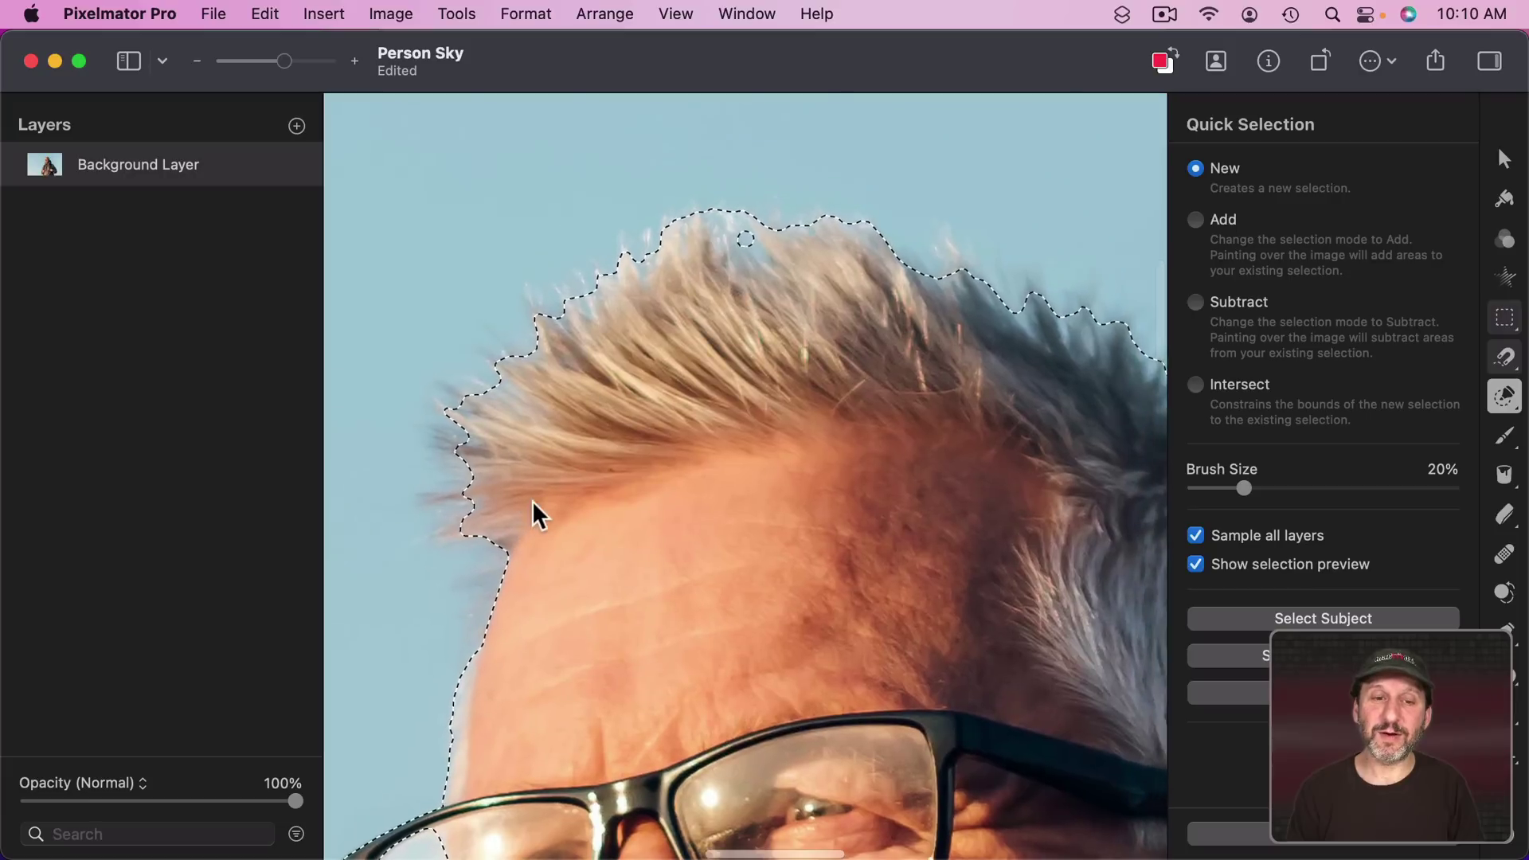
- Add the sky gaps between the hair tufts along the top of the head to the selection
mouse_move(494, 391)
left_mouse_down()
mouse_move(499, 343)
mouse_move(525, 327)
left_mouse_up()
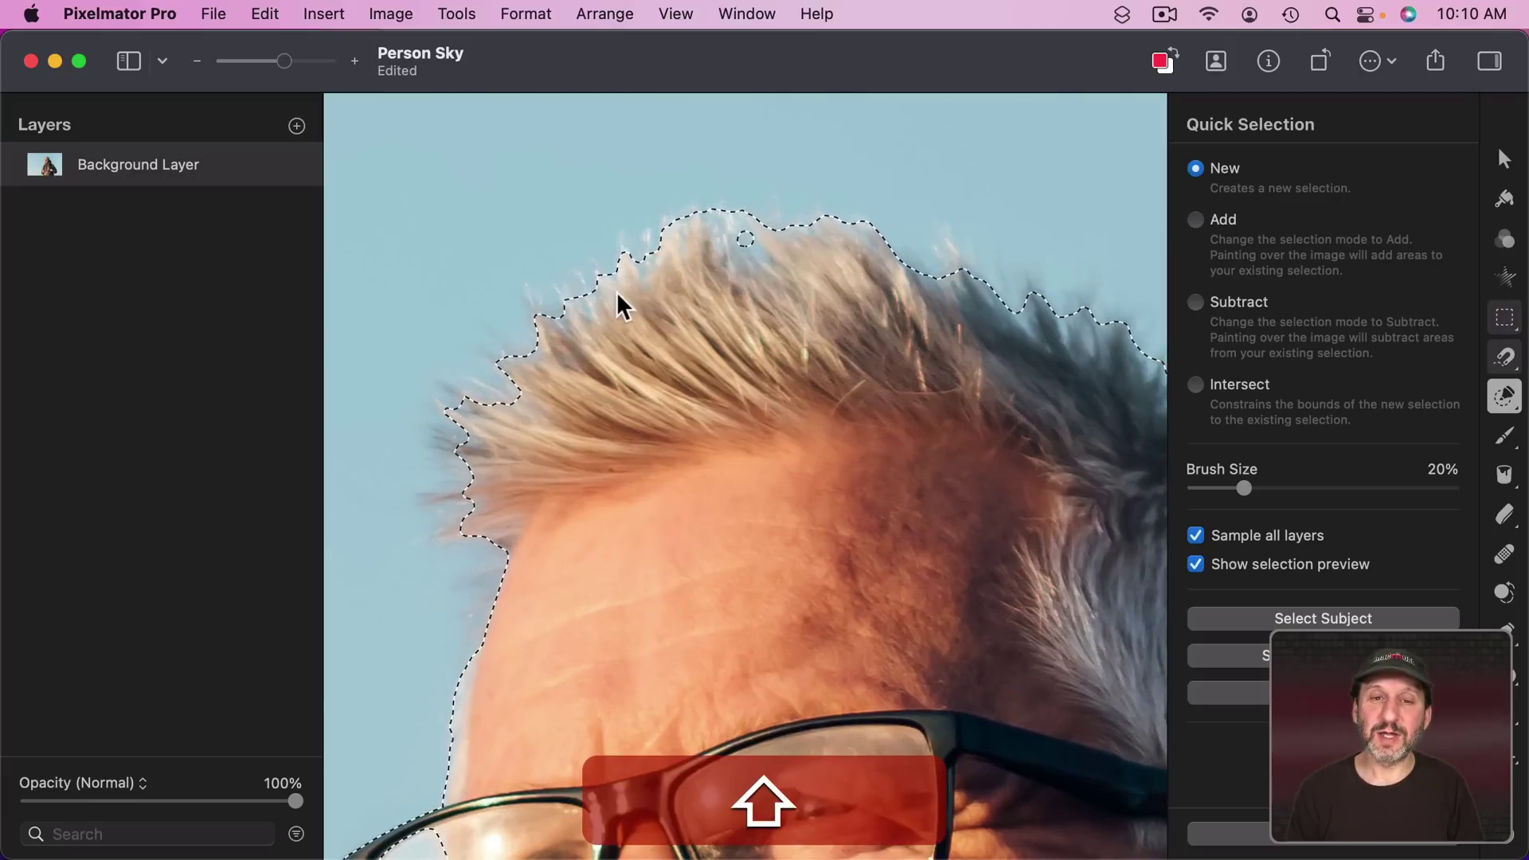
mouse_move(726, 221)
left_mouse_down()
mouse_move(767, 265)
mouse_move(747, 230)
mouse_move(778, 225)
left_mouse_up()
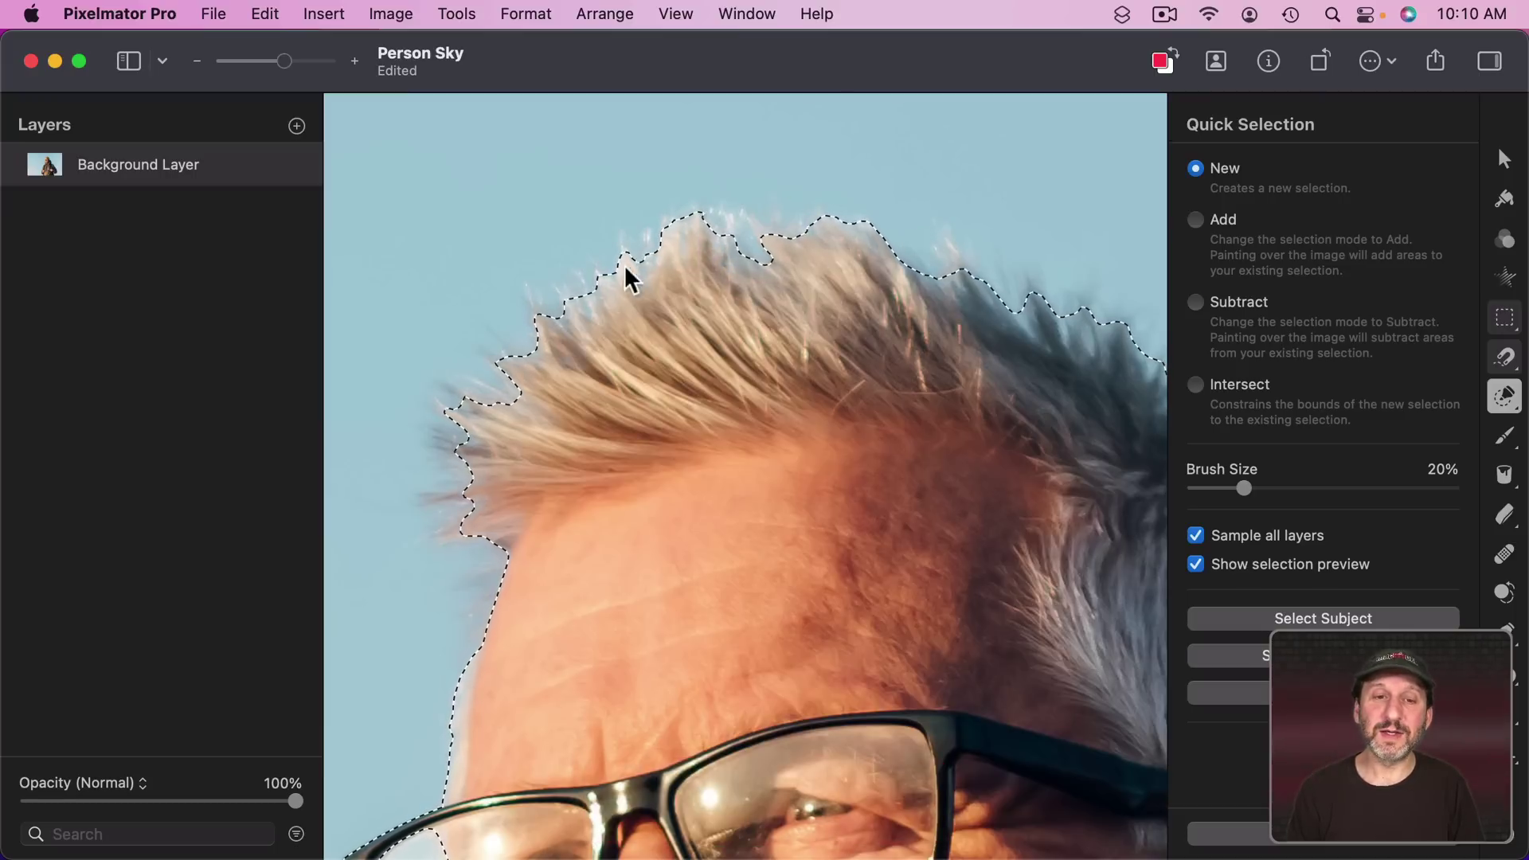
scroll(553, 343, "right", 5)
scroll(552, 343, "down", 1)
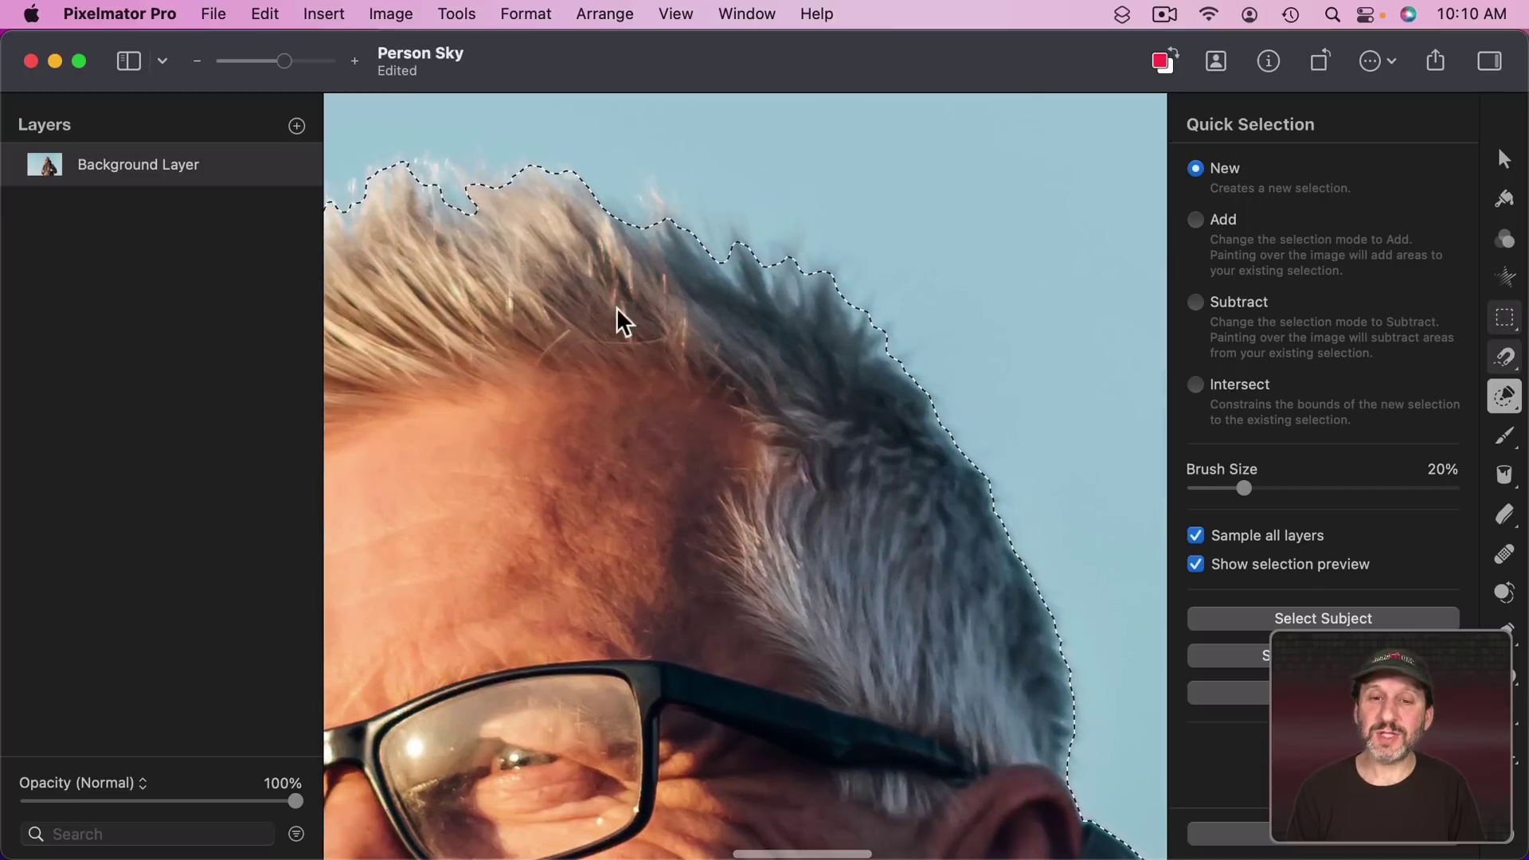
key("shift")
mouse_move(729, 263)
left_mouse_down()
mouse_move(710, 239)
mouse_move(788, 253)
mouse_move(712, 243)
left_mouse_up()
- Examine the selection edge down the back of the head, hood, shoulder, sleeve and lower jacket
scroll(910, 373, "down", 10)
scroll(909, 372, "right", 5)
scroll(909, 373, "down", 15)
scroll(909, 373, "right", 3)
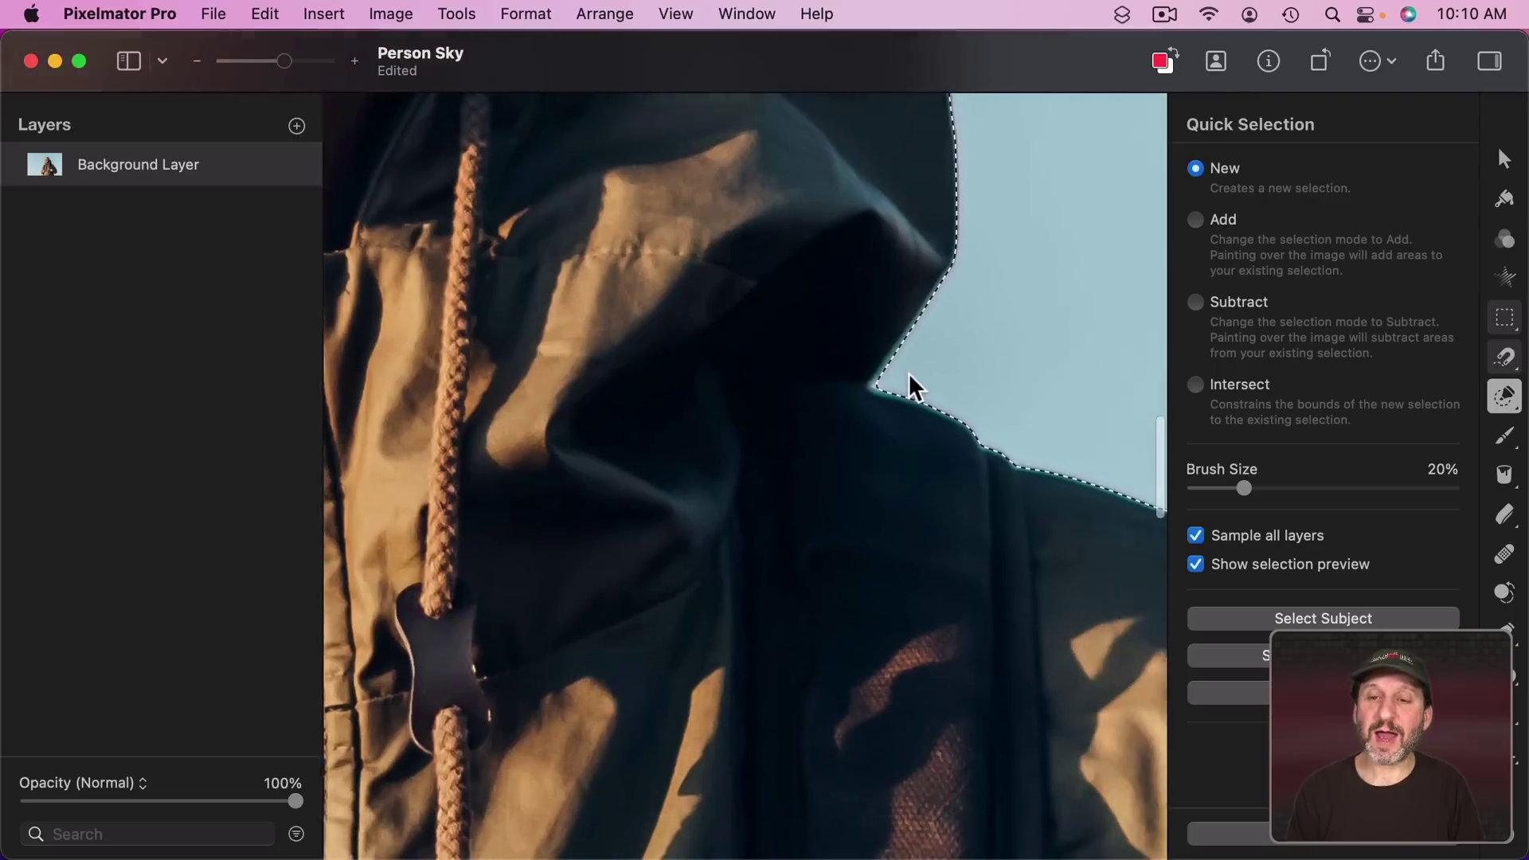
scroll(910, 372, "down", 15)
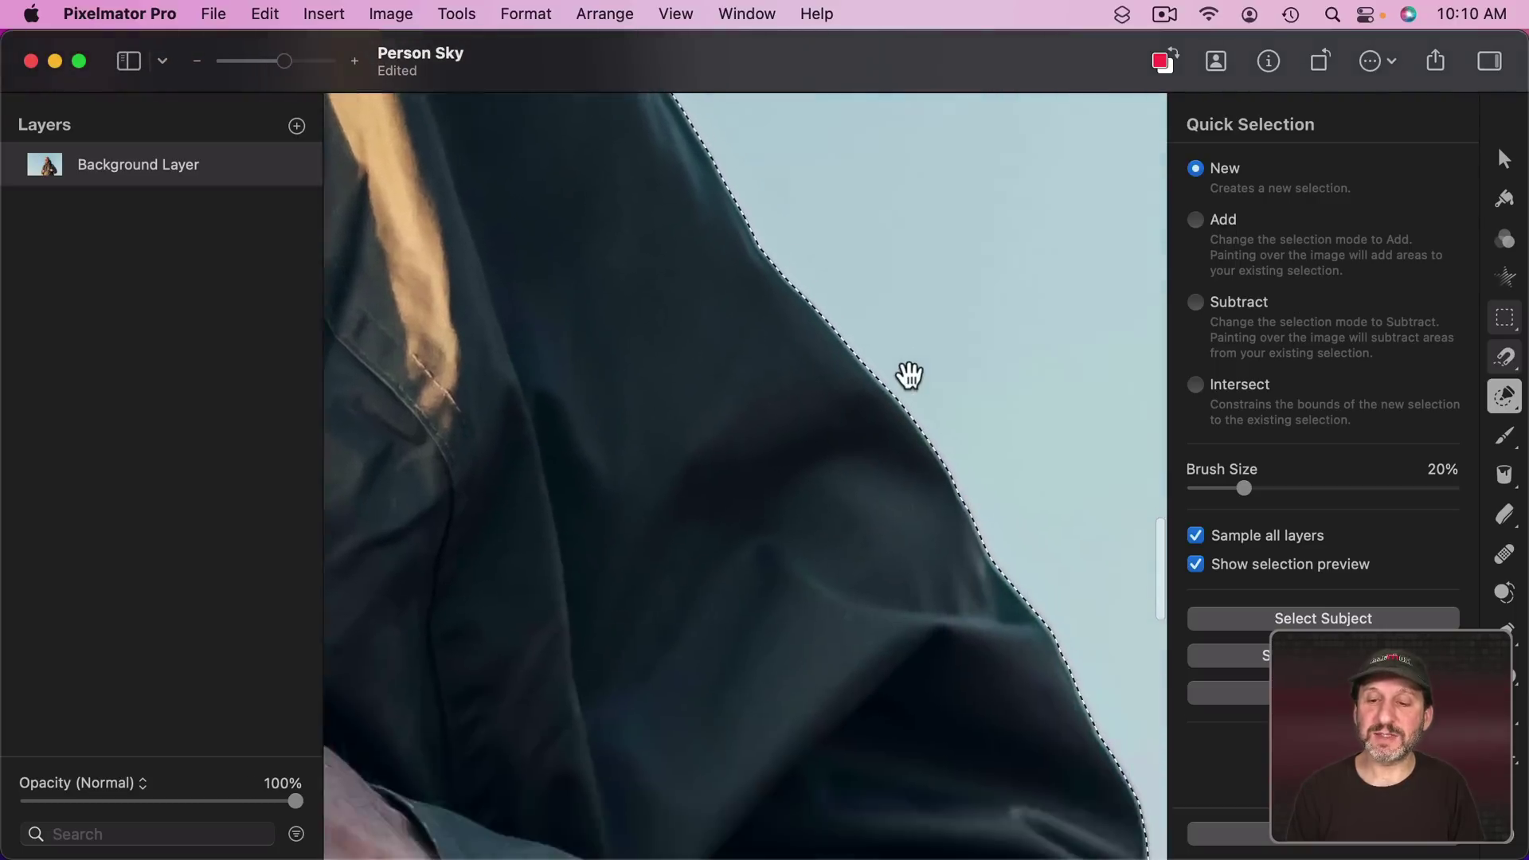
scroll(910, 373, "down", 15)
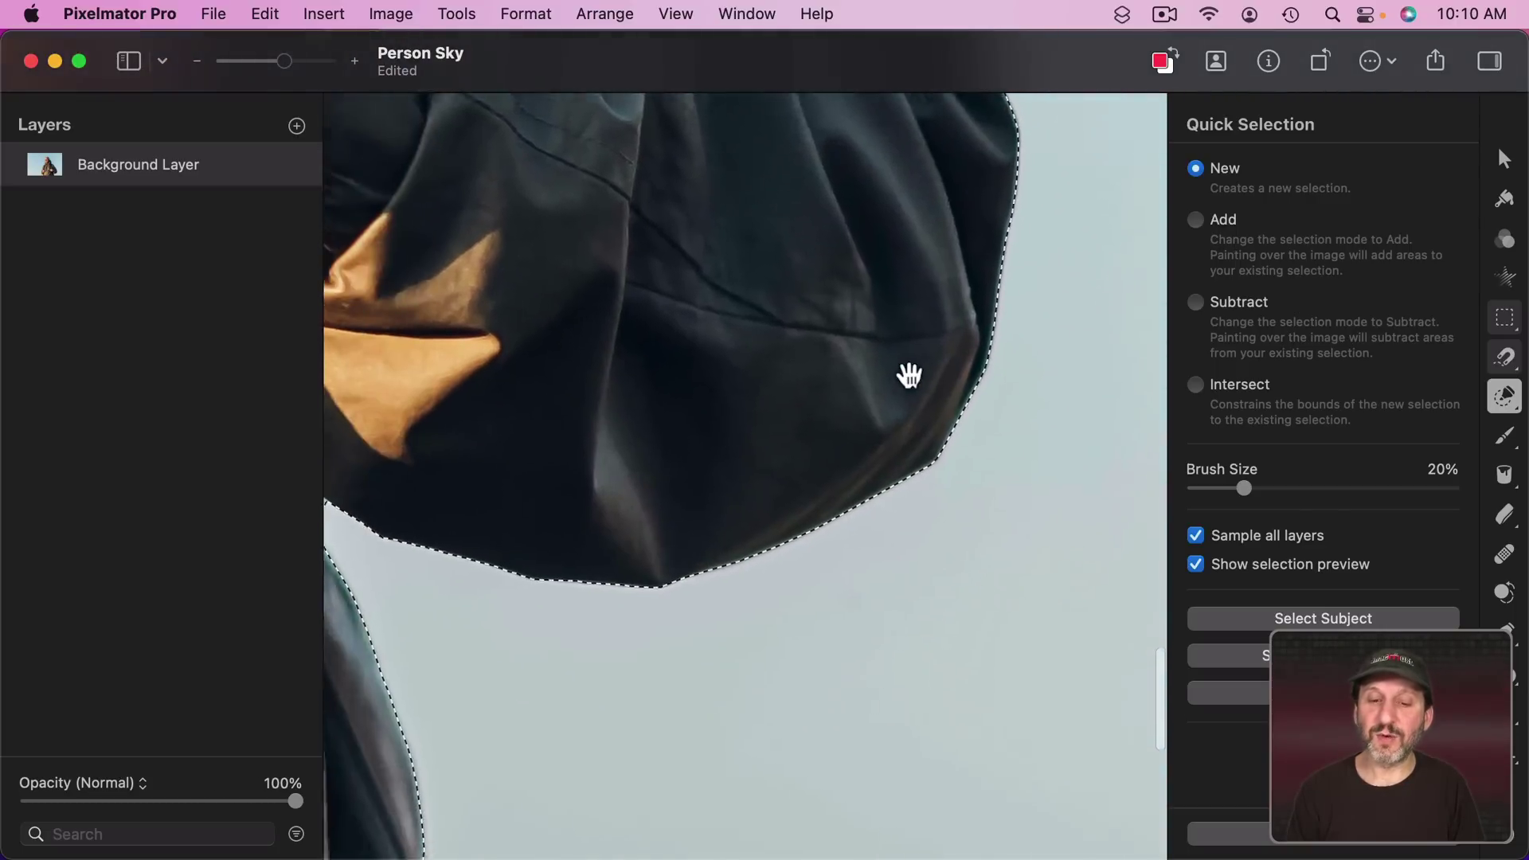
scroll(909, 373, "left", 5)
scroll(940, 566, "down", 5)
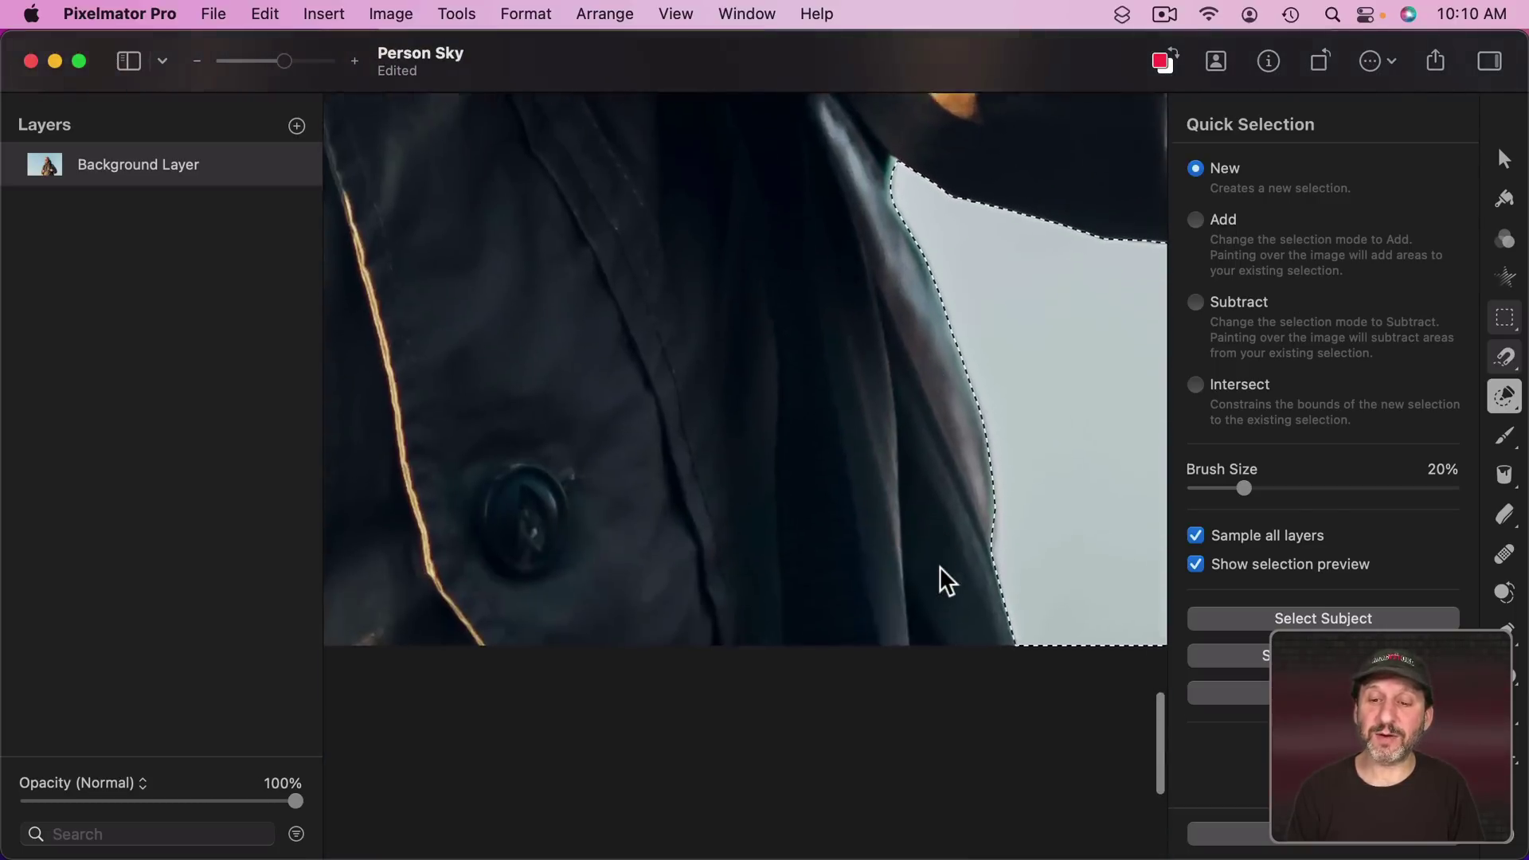
scroll(744, 386, "down", 5)
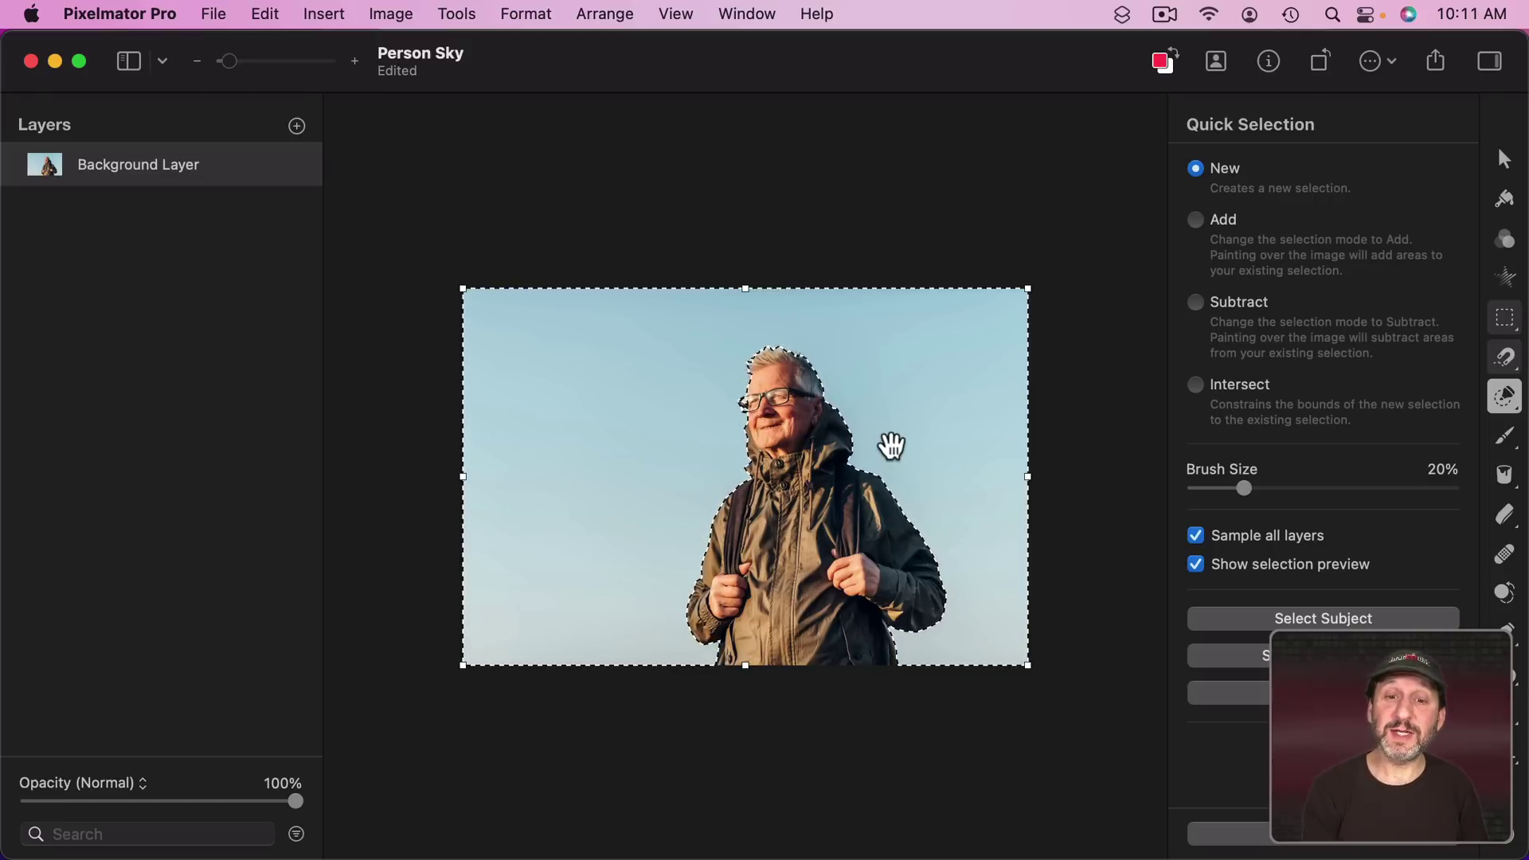
- Delete the selected sky from the background layer
key("BackSpace")
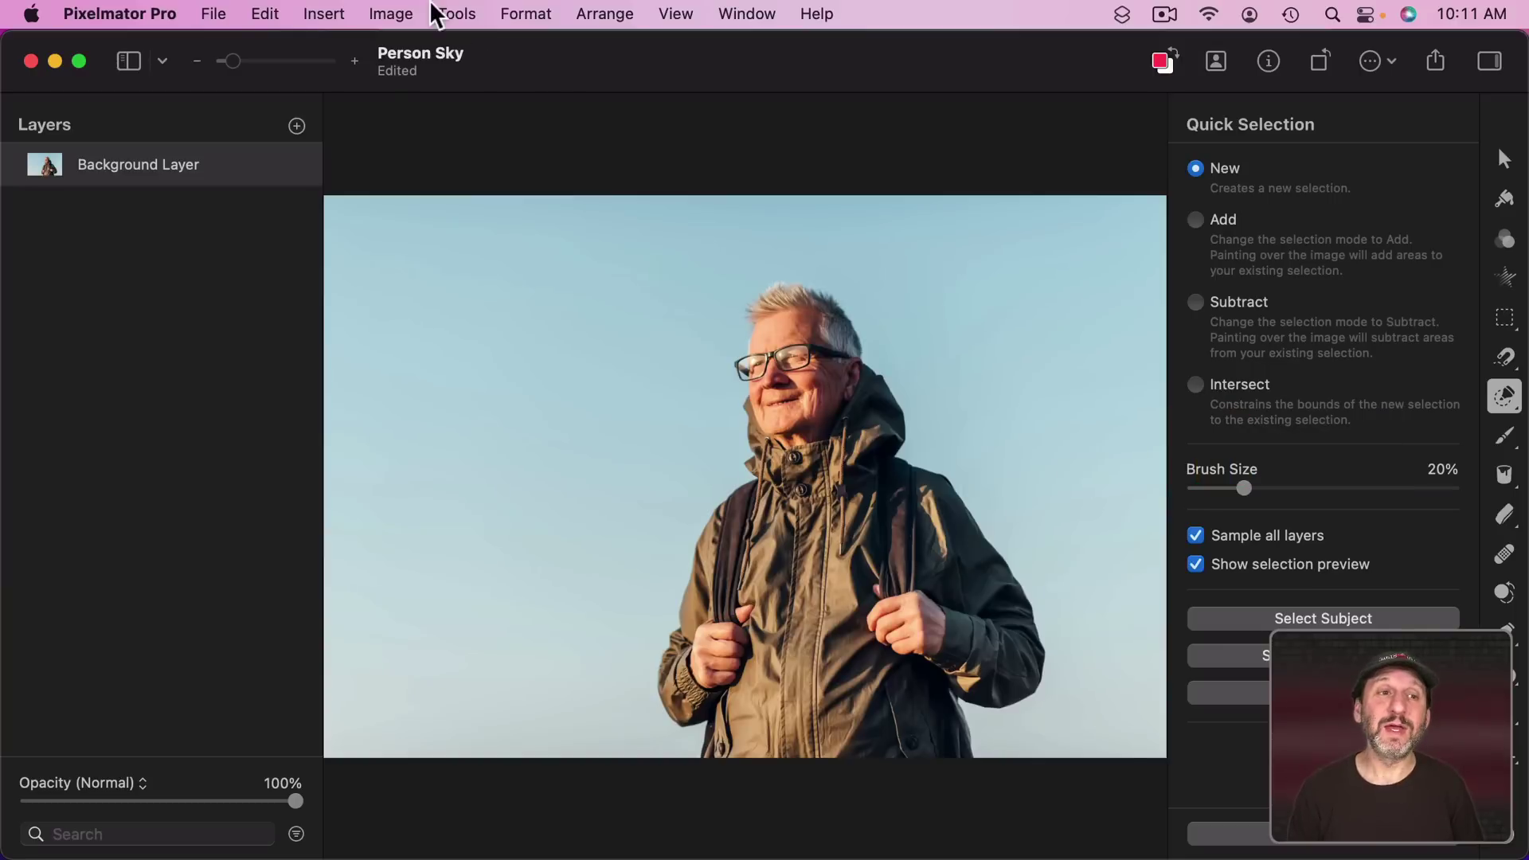
- Apply Remove Background to the photo and inspect the cutout's edge around the hair
left_click(265, 14)
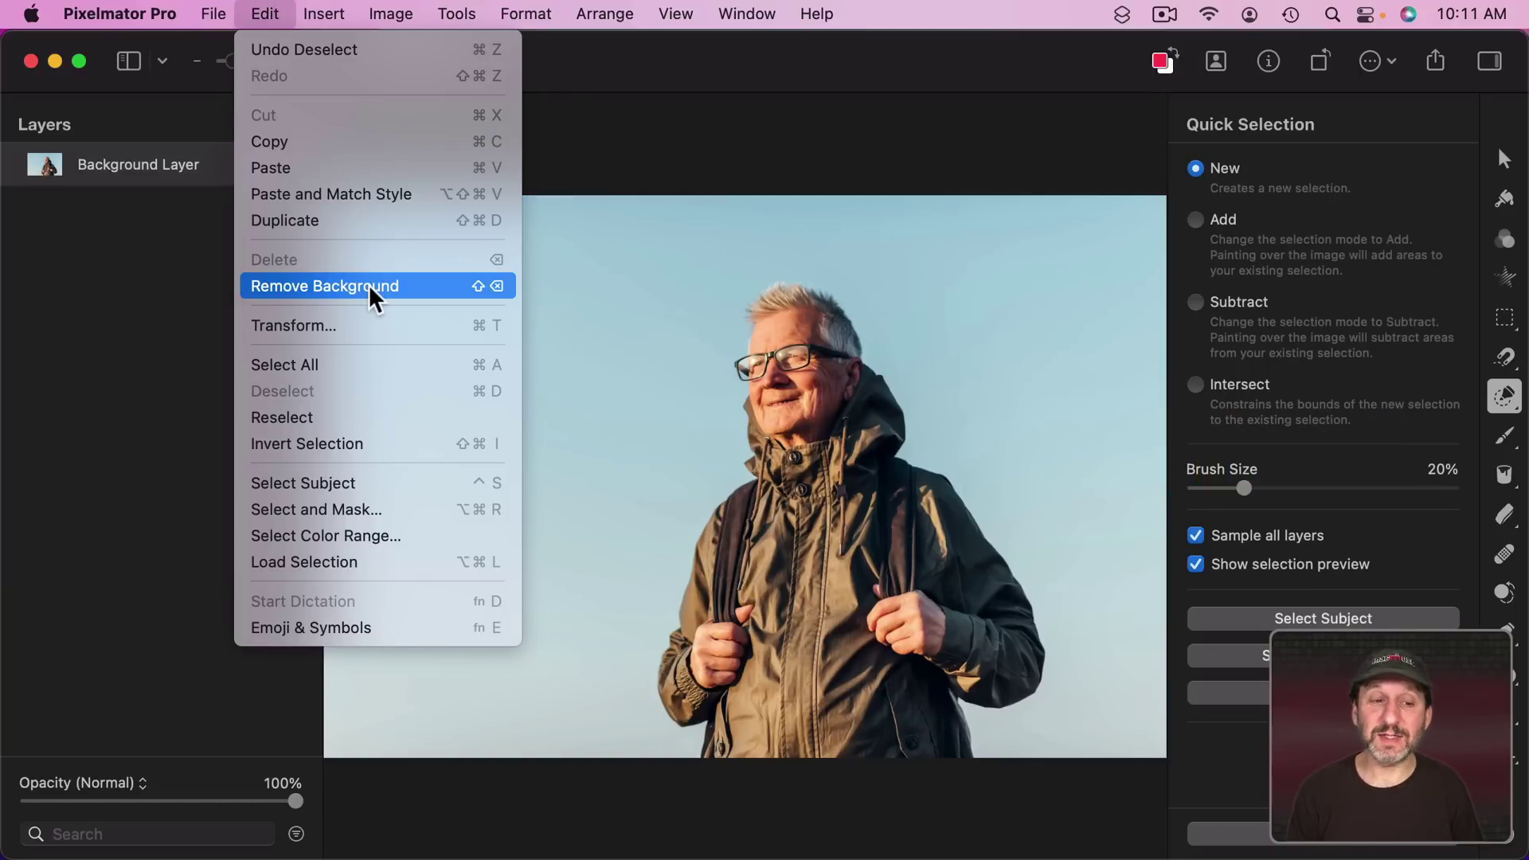
left_click(360, 484)
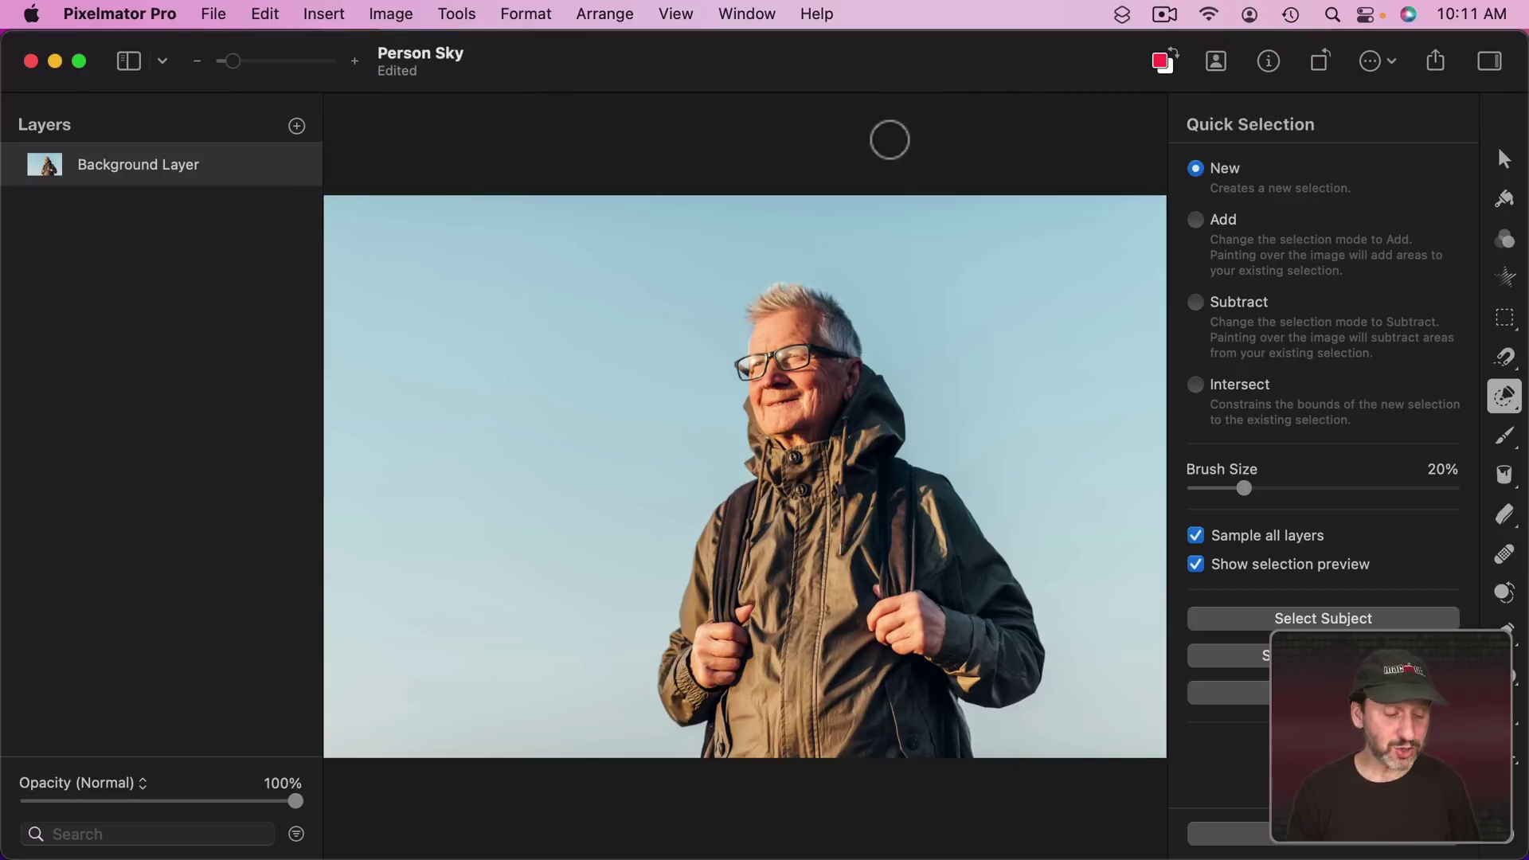
key("shift")
key("shift+BackSpace")
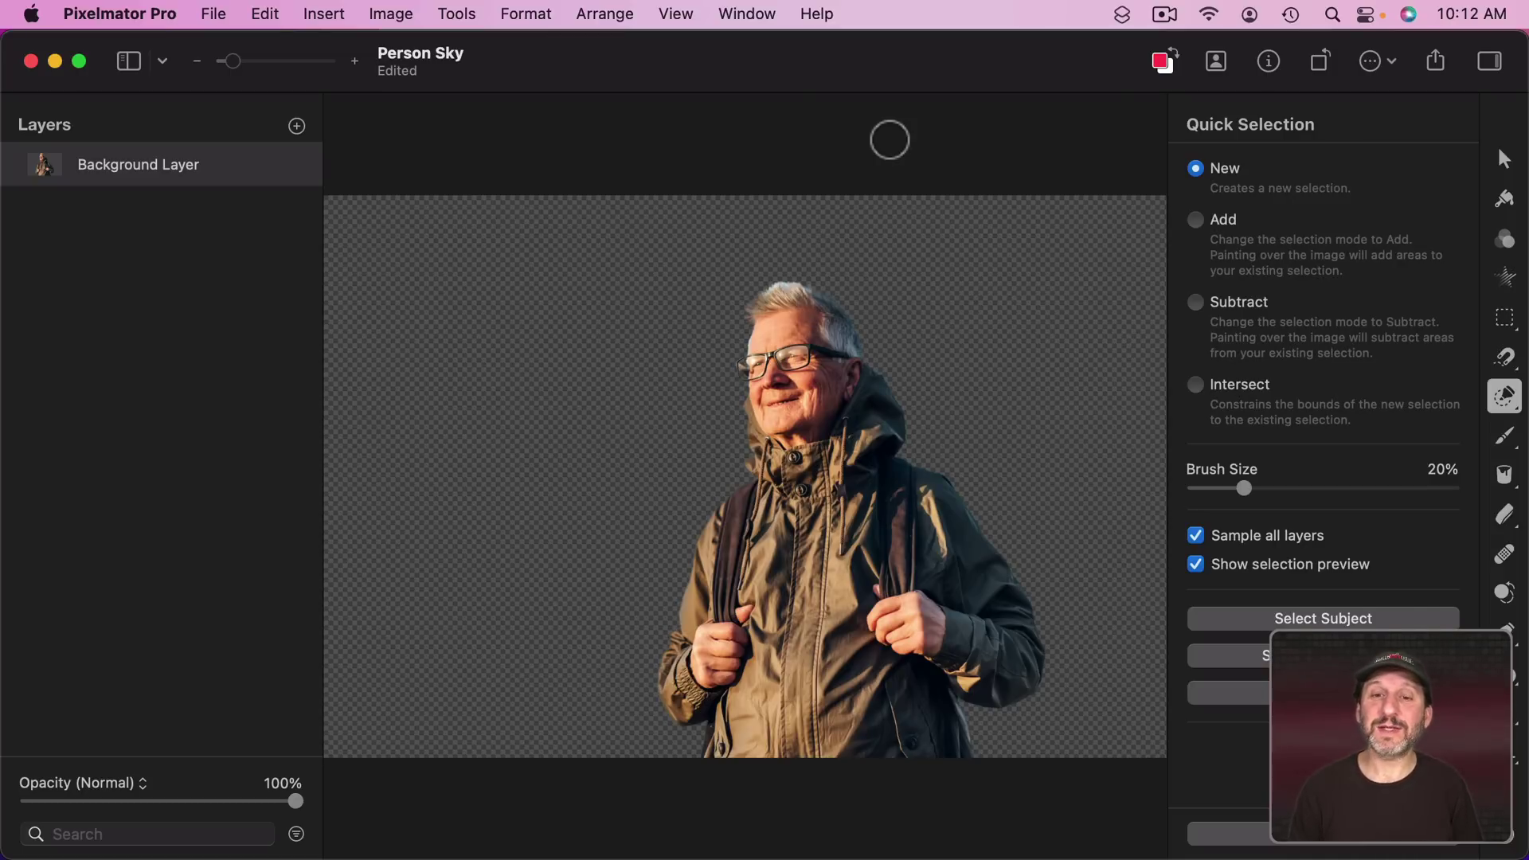
key("v")
scroll(797, 285, "up", 10)
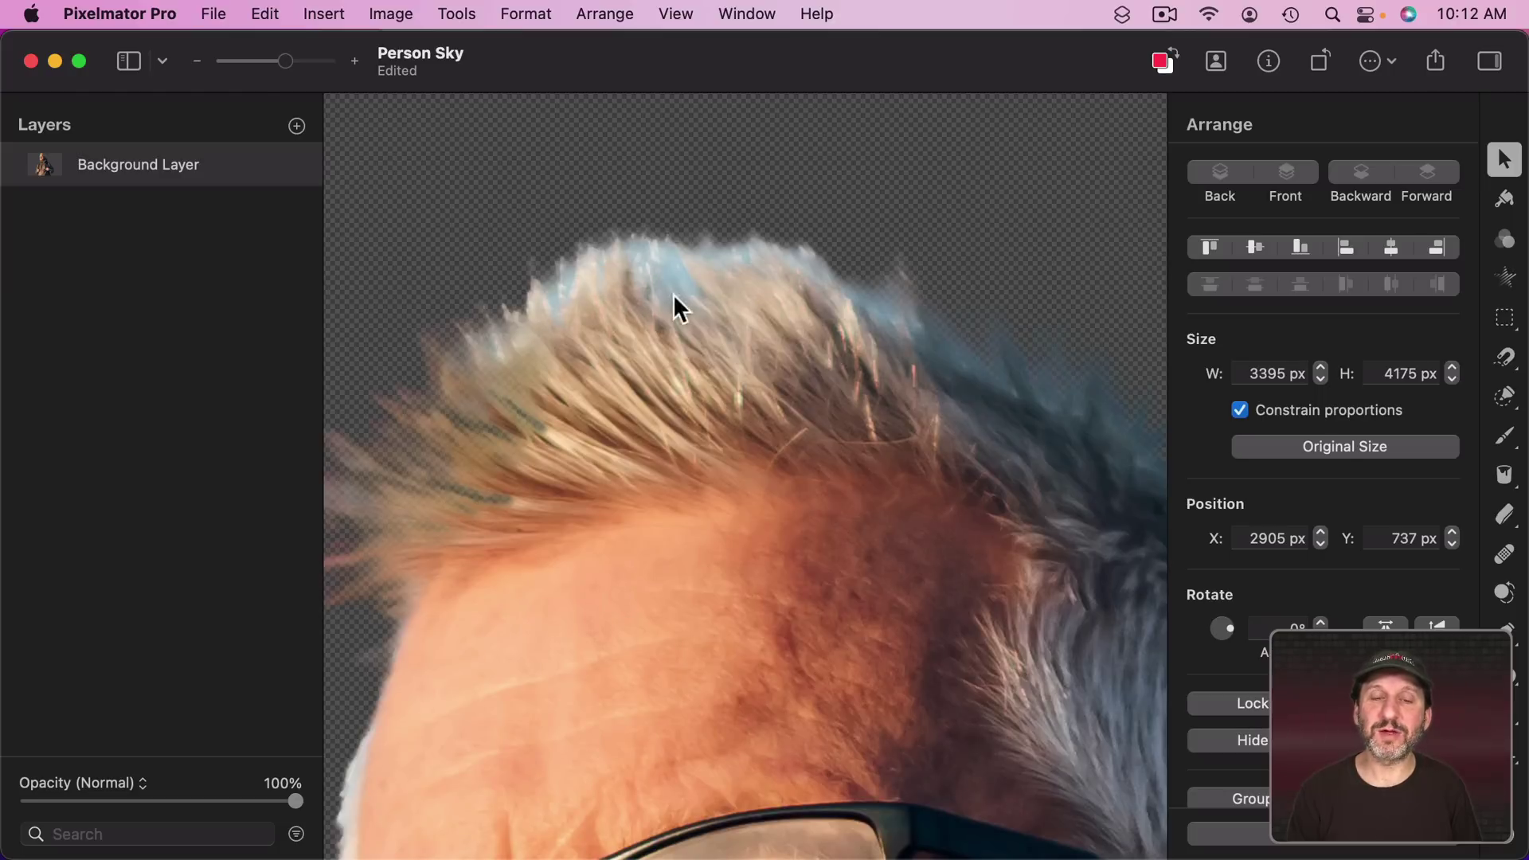
scroll(728, 292, "down", 10)
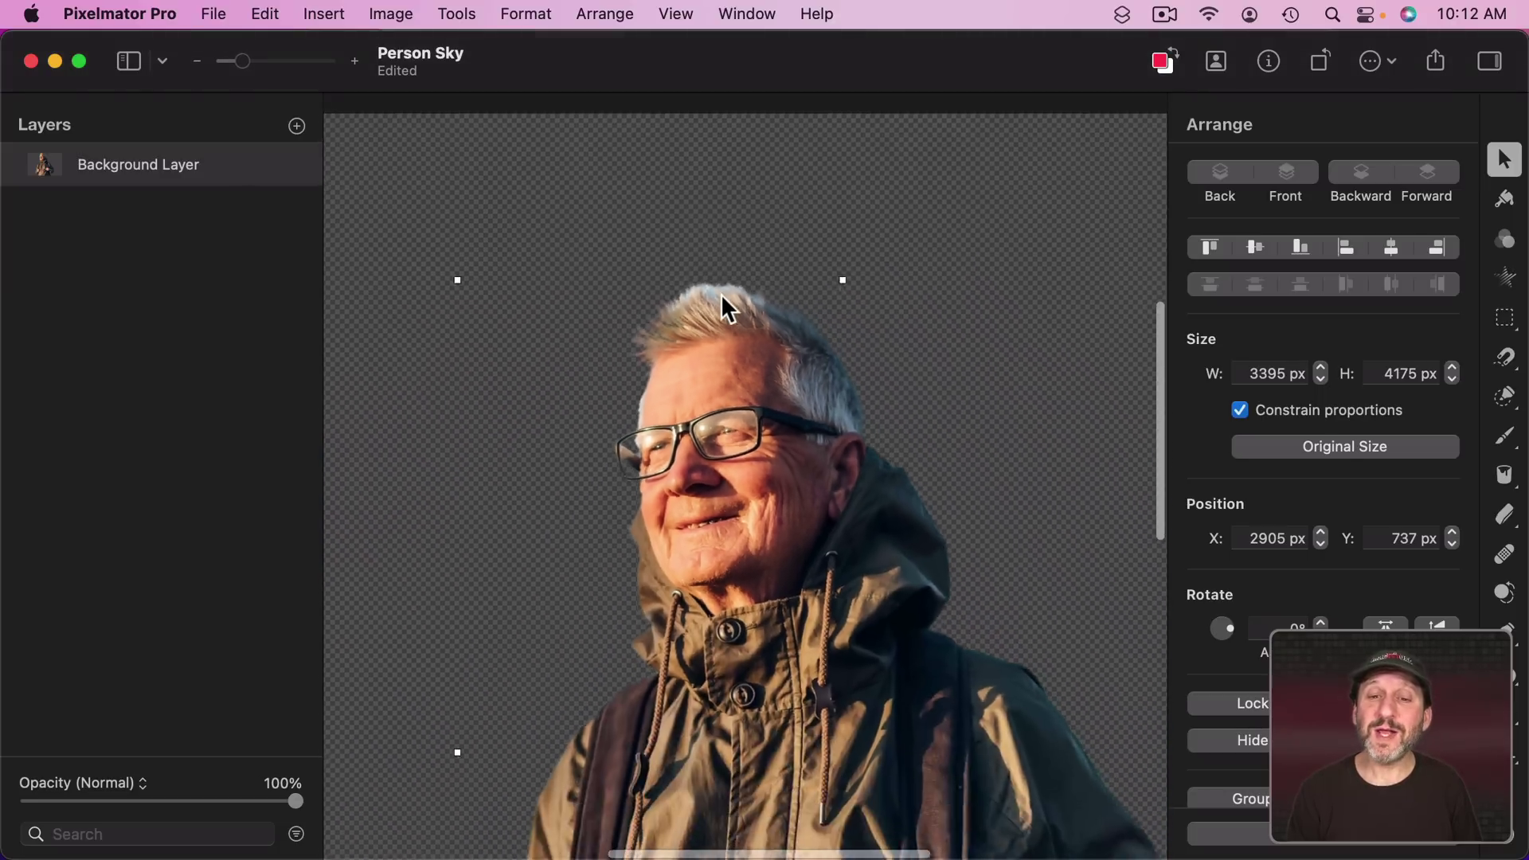
scroll(720, 294, "down", 3)
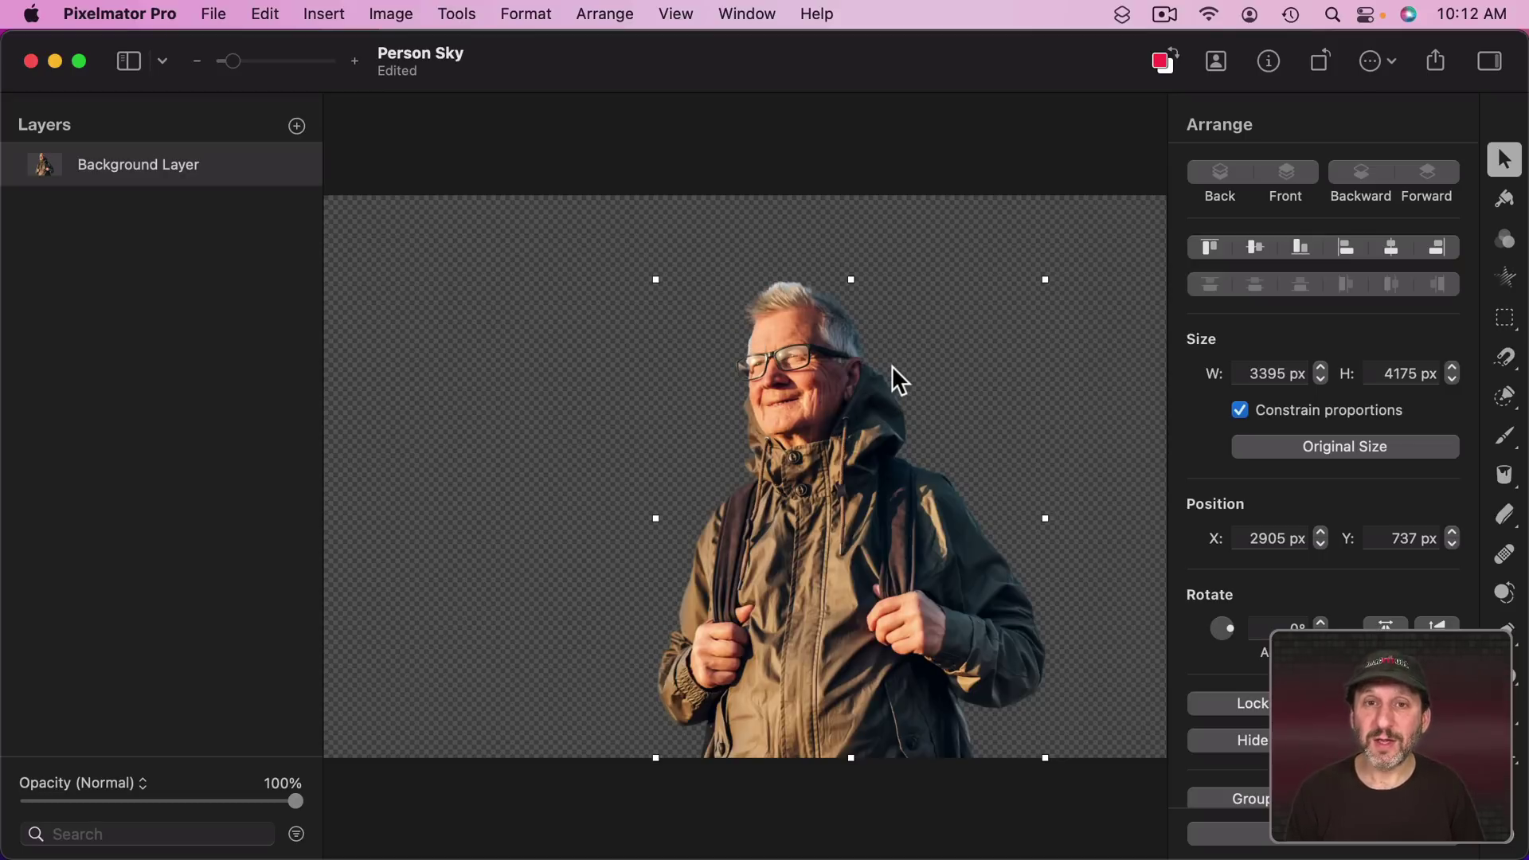
- Undo the background removal and select the man with Select Subject
key("super+z")
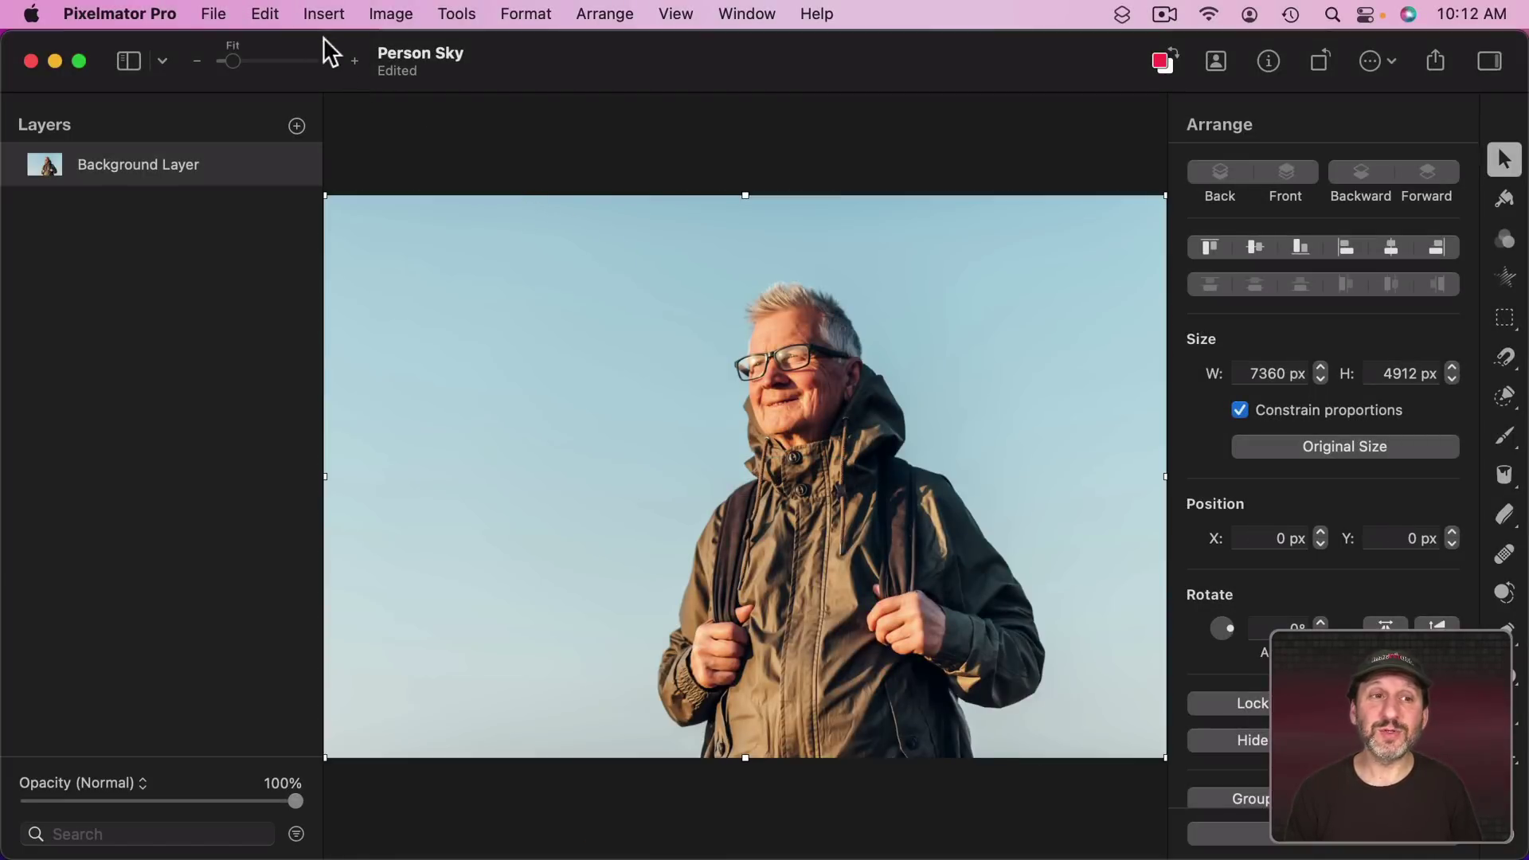
left_click(265, 13)
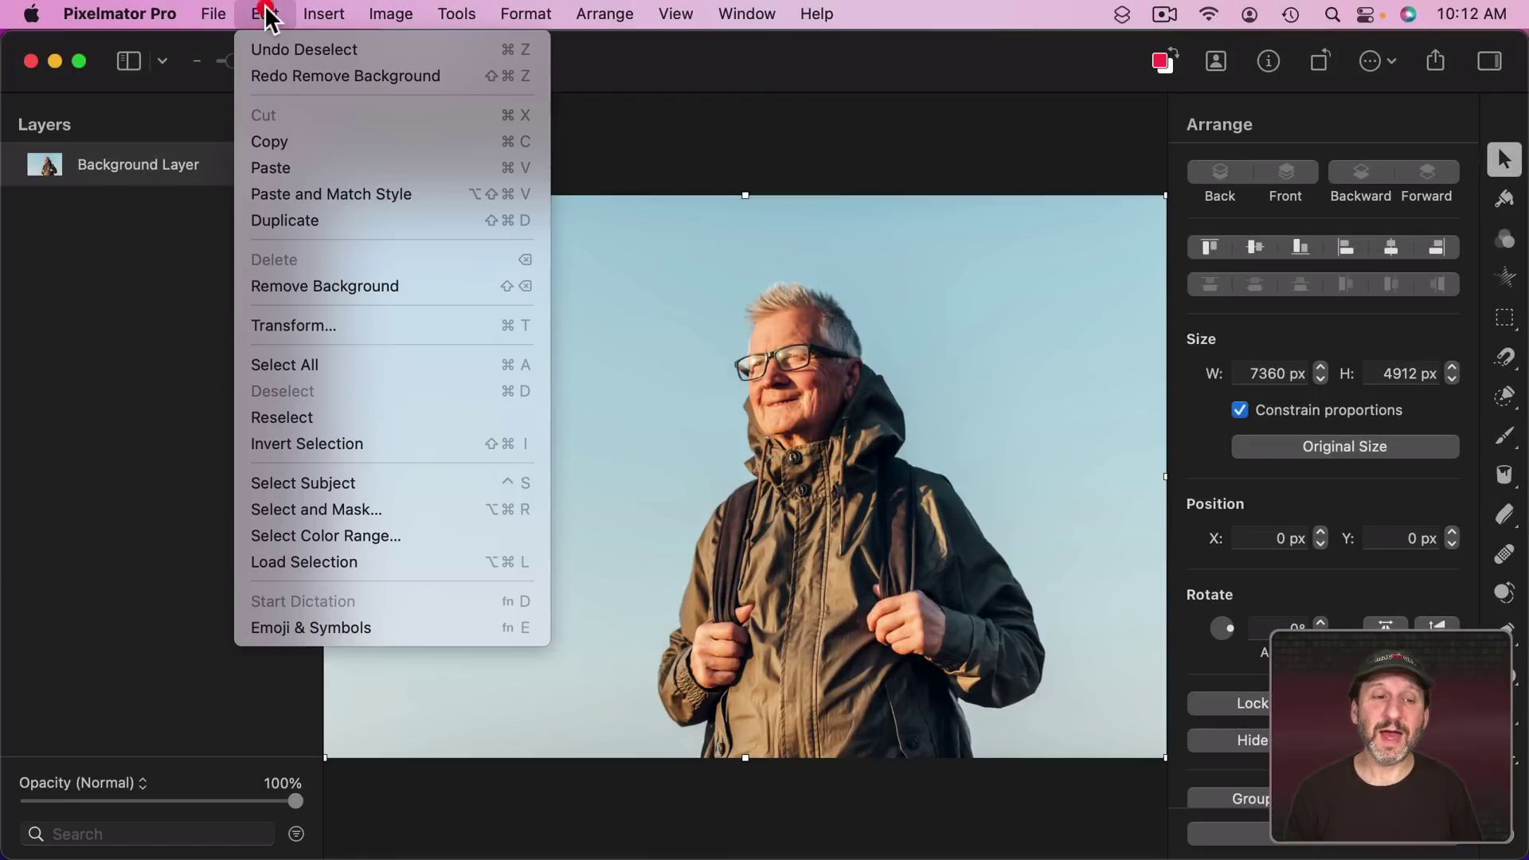
left_click(346, 472)
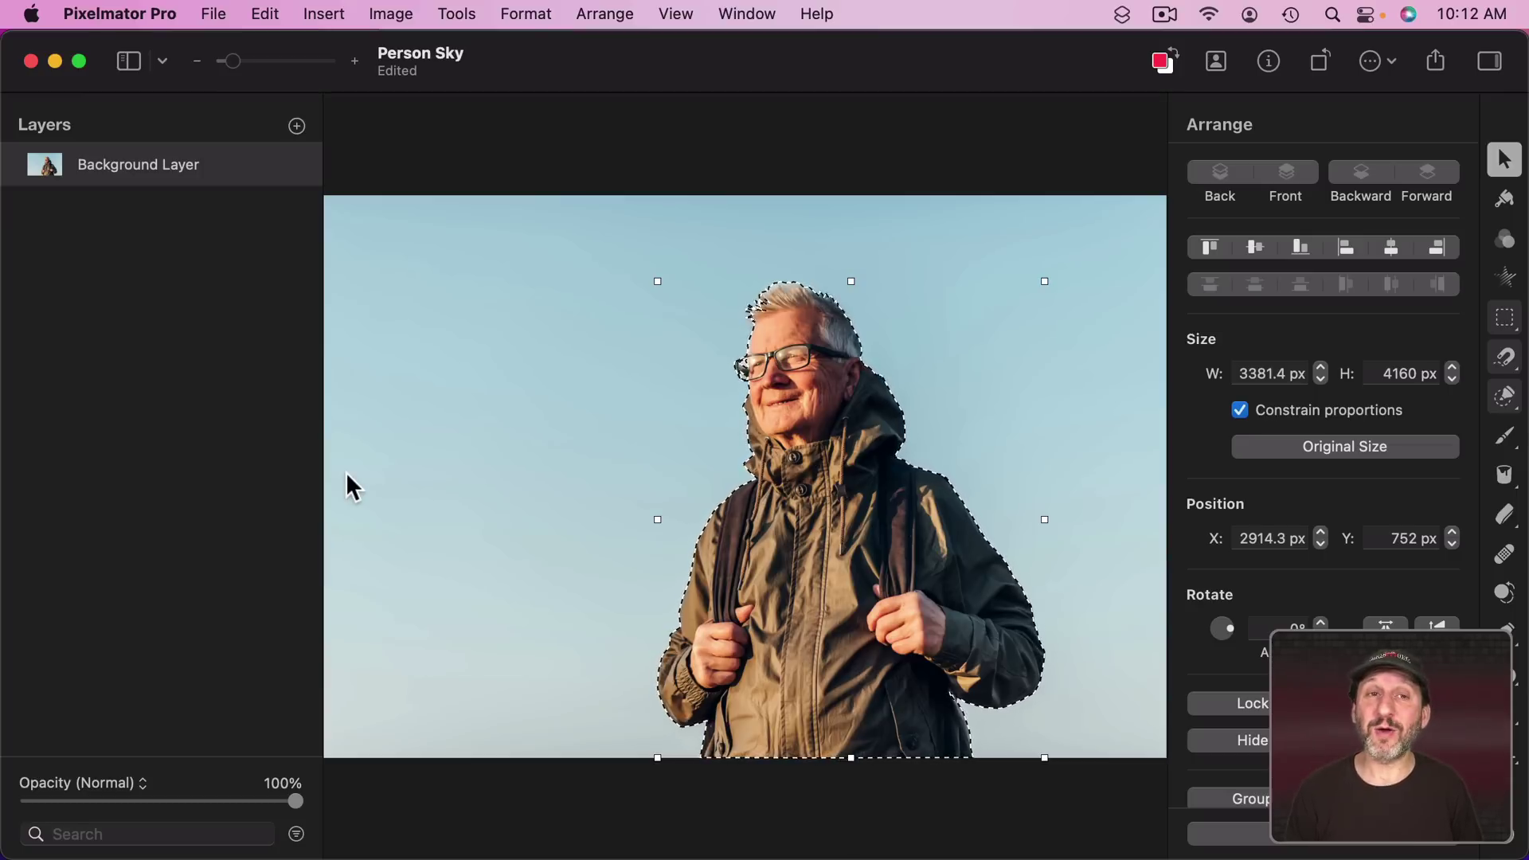
- Invert the selection to cover the sky, try deleting the sky, and undo the deletion
left_click(265, 13)
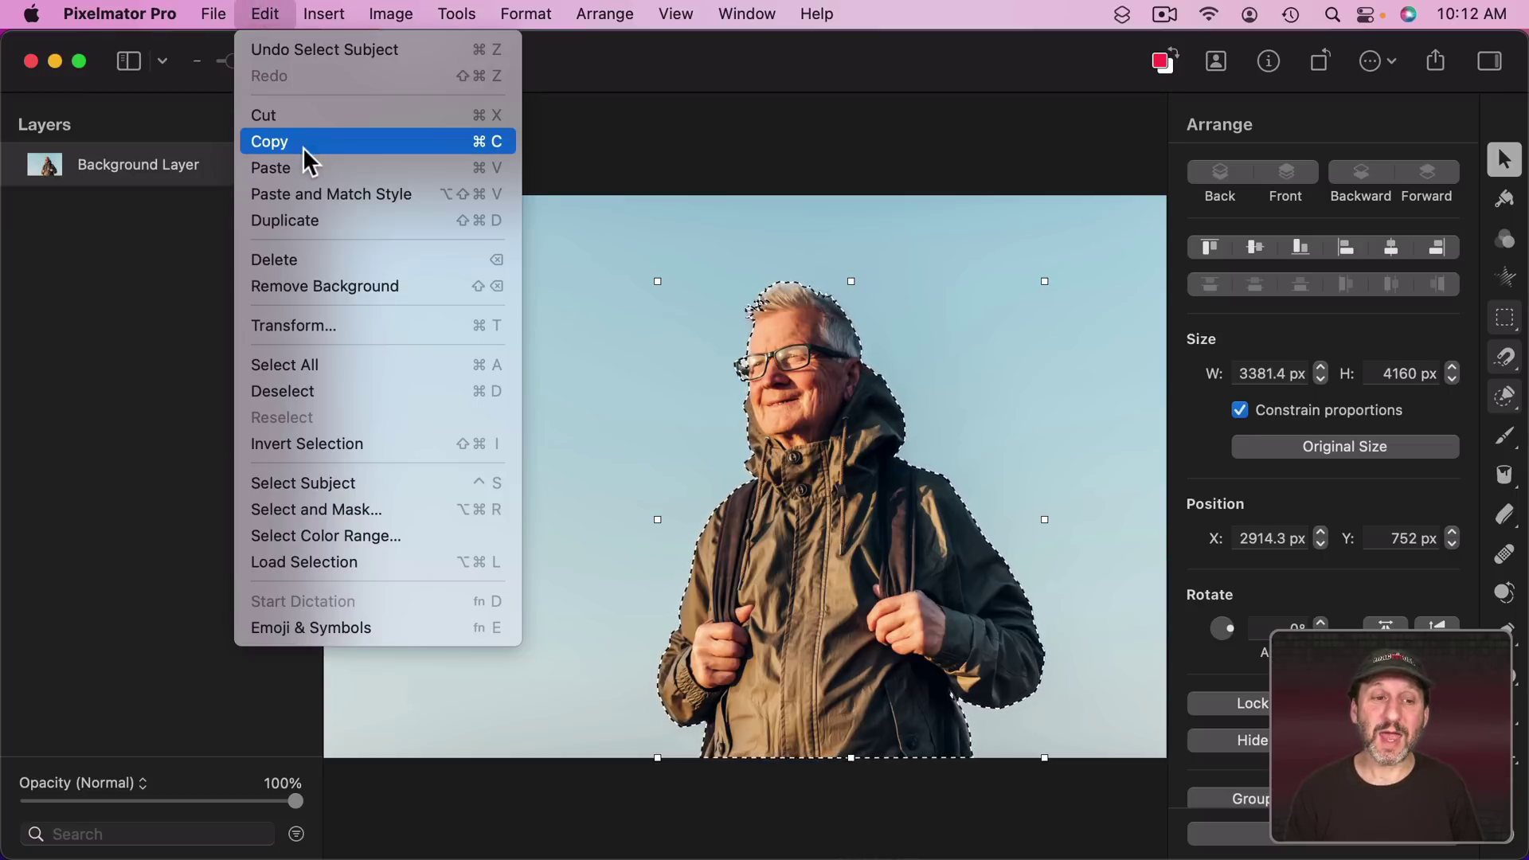
left_click(328, 444)
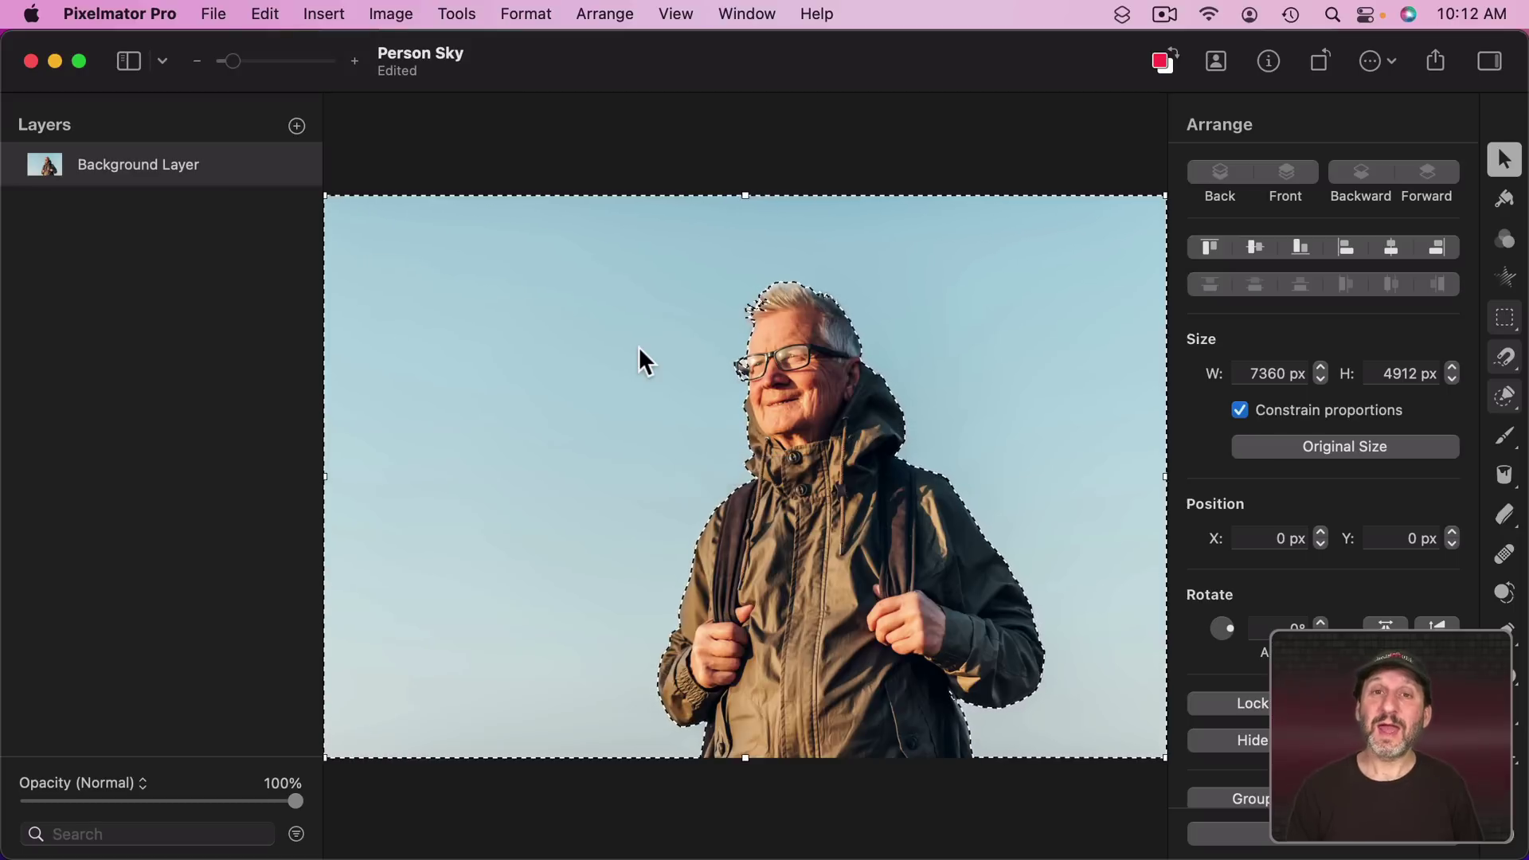
key("BackSpace")
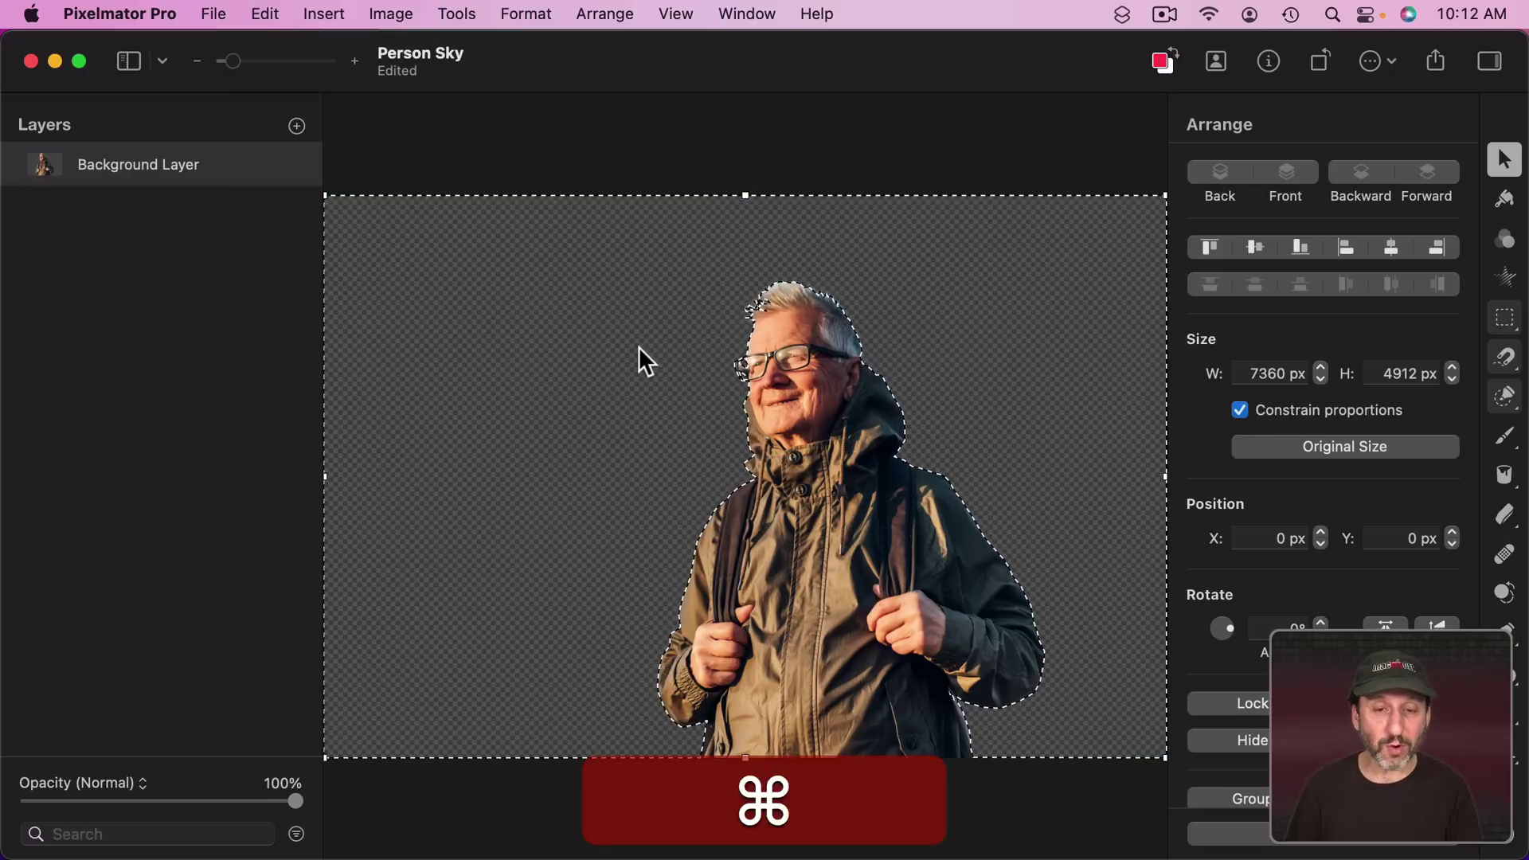
key("super+z")
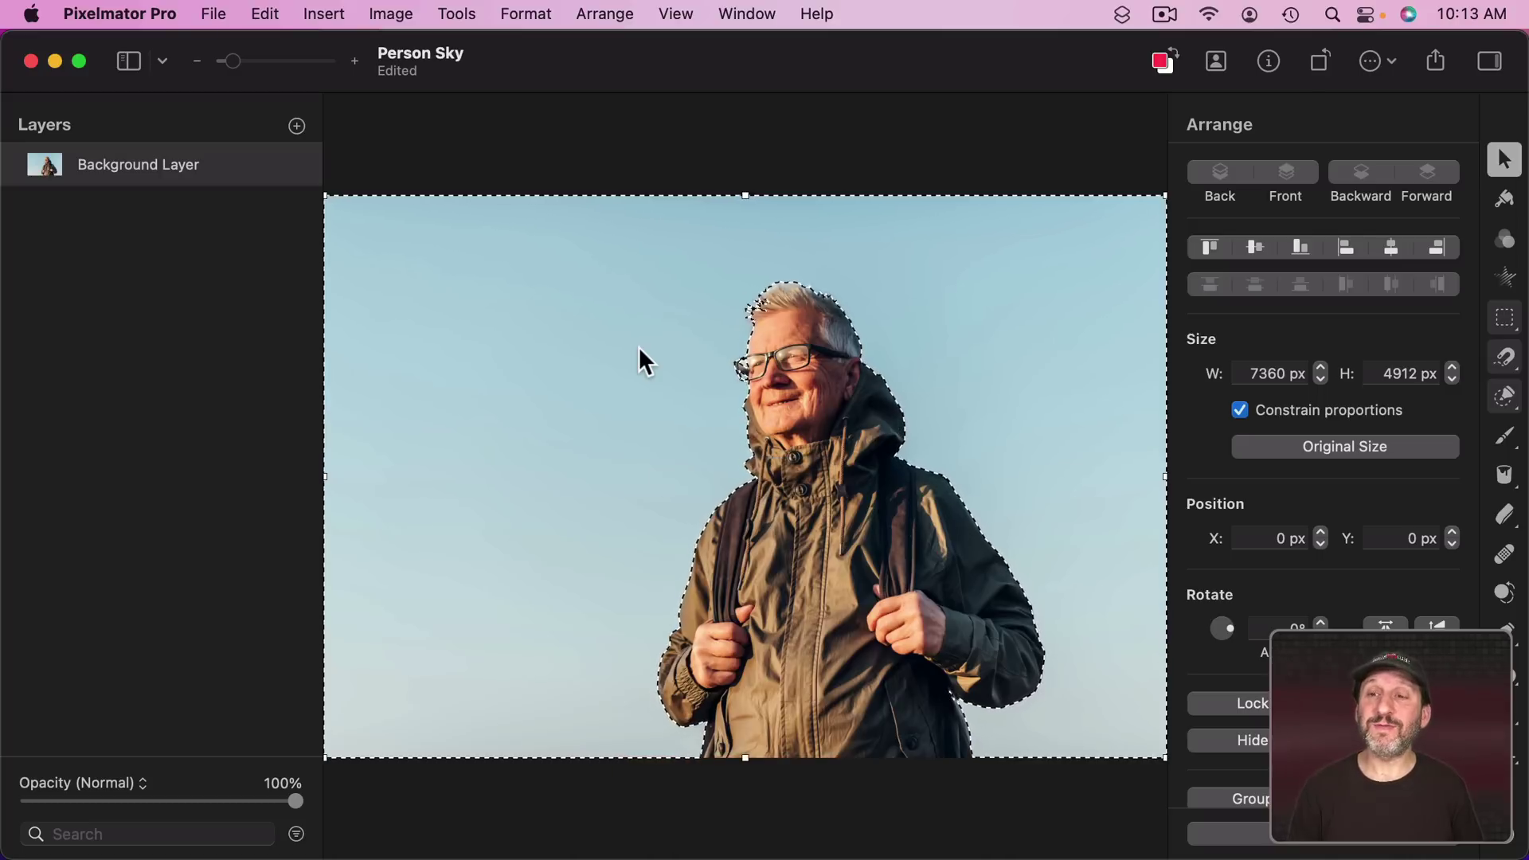
- Add the sky showing through the outer lens of the man's glasses to the selection with Quick Selection
left_click(1501, 398)
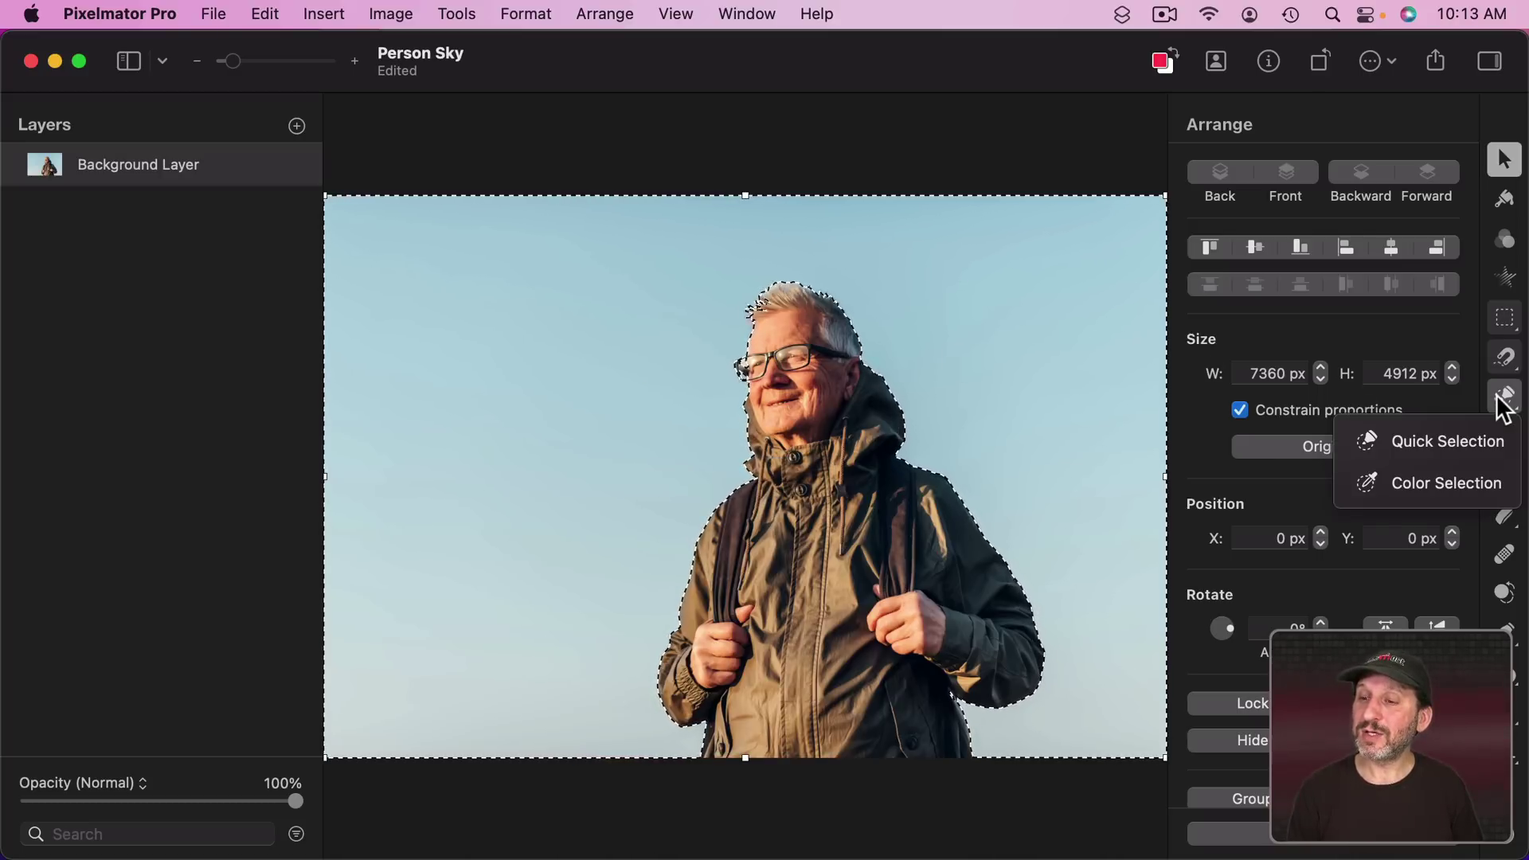
left_click(1460, 438)
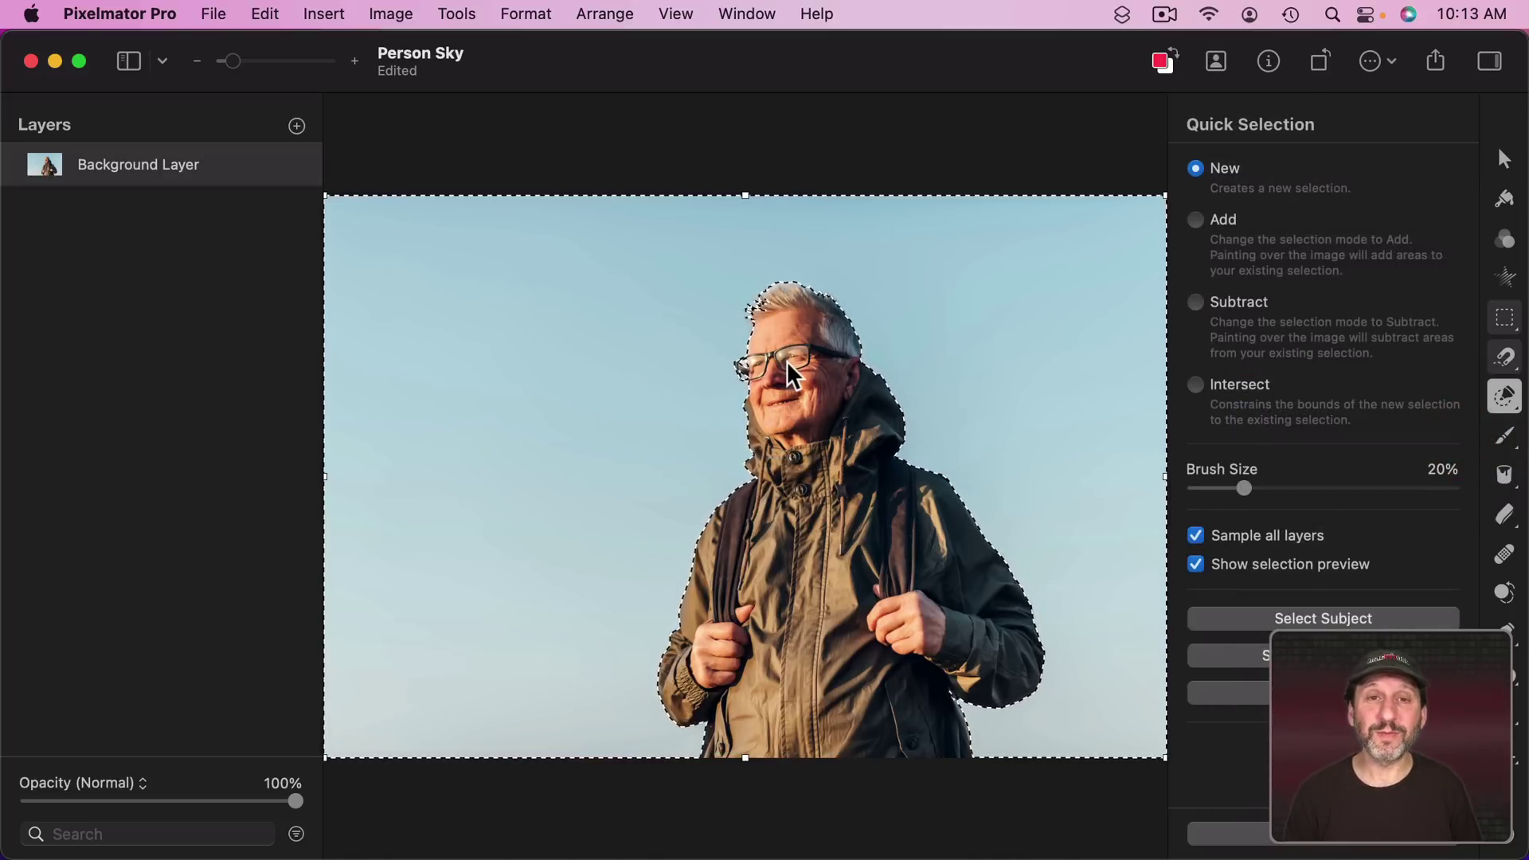
scroll(787, 361, "up", 5)
left_click_drag(509, 422, 556, 460)
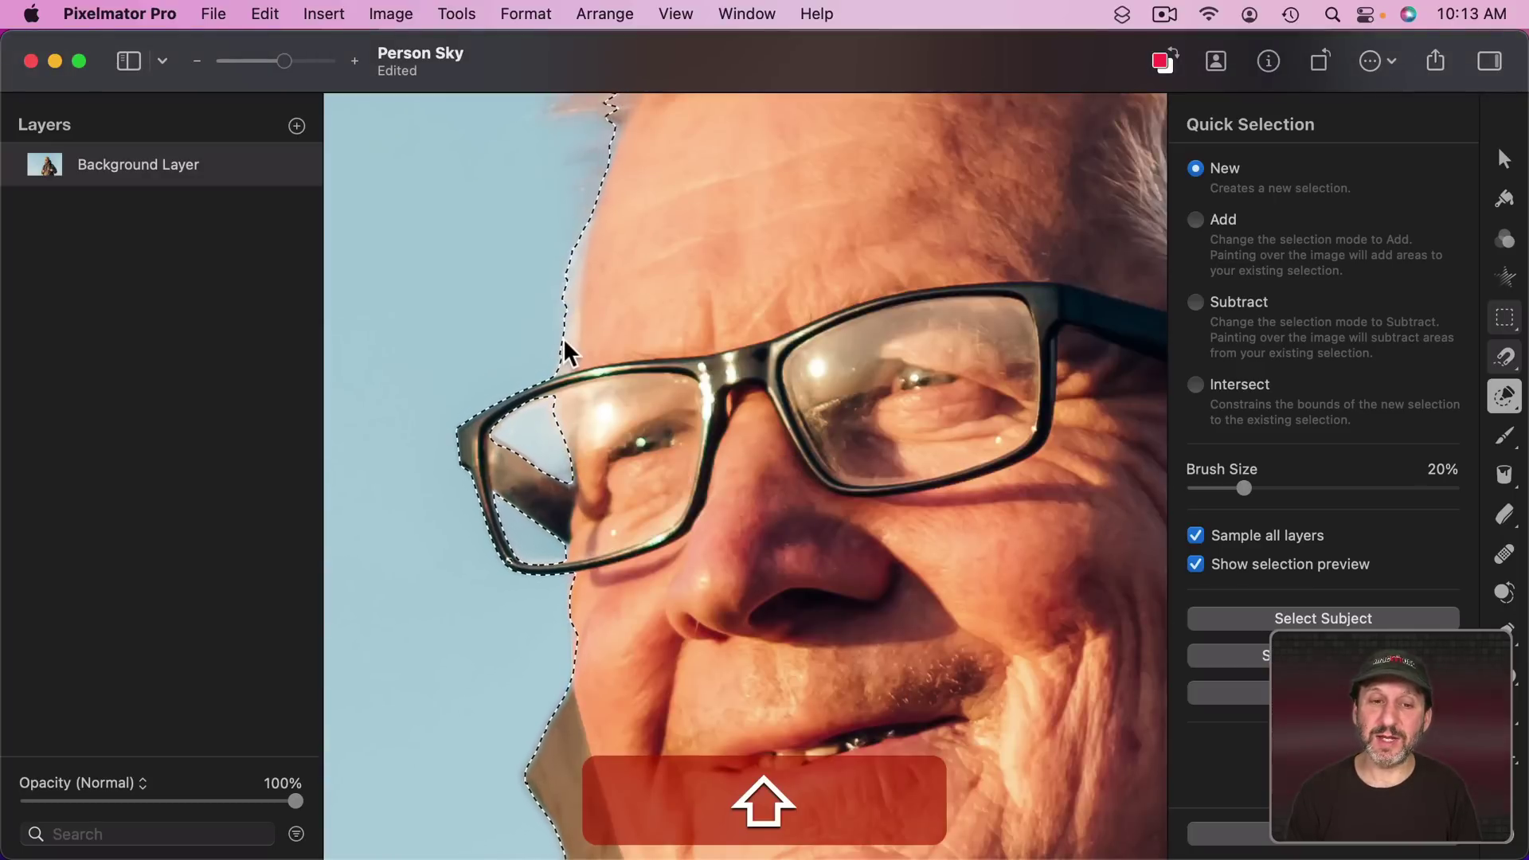
scroll(562, 338, "up", 5)
left_click_drag(548, 380, 548, 378)
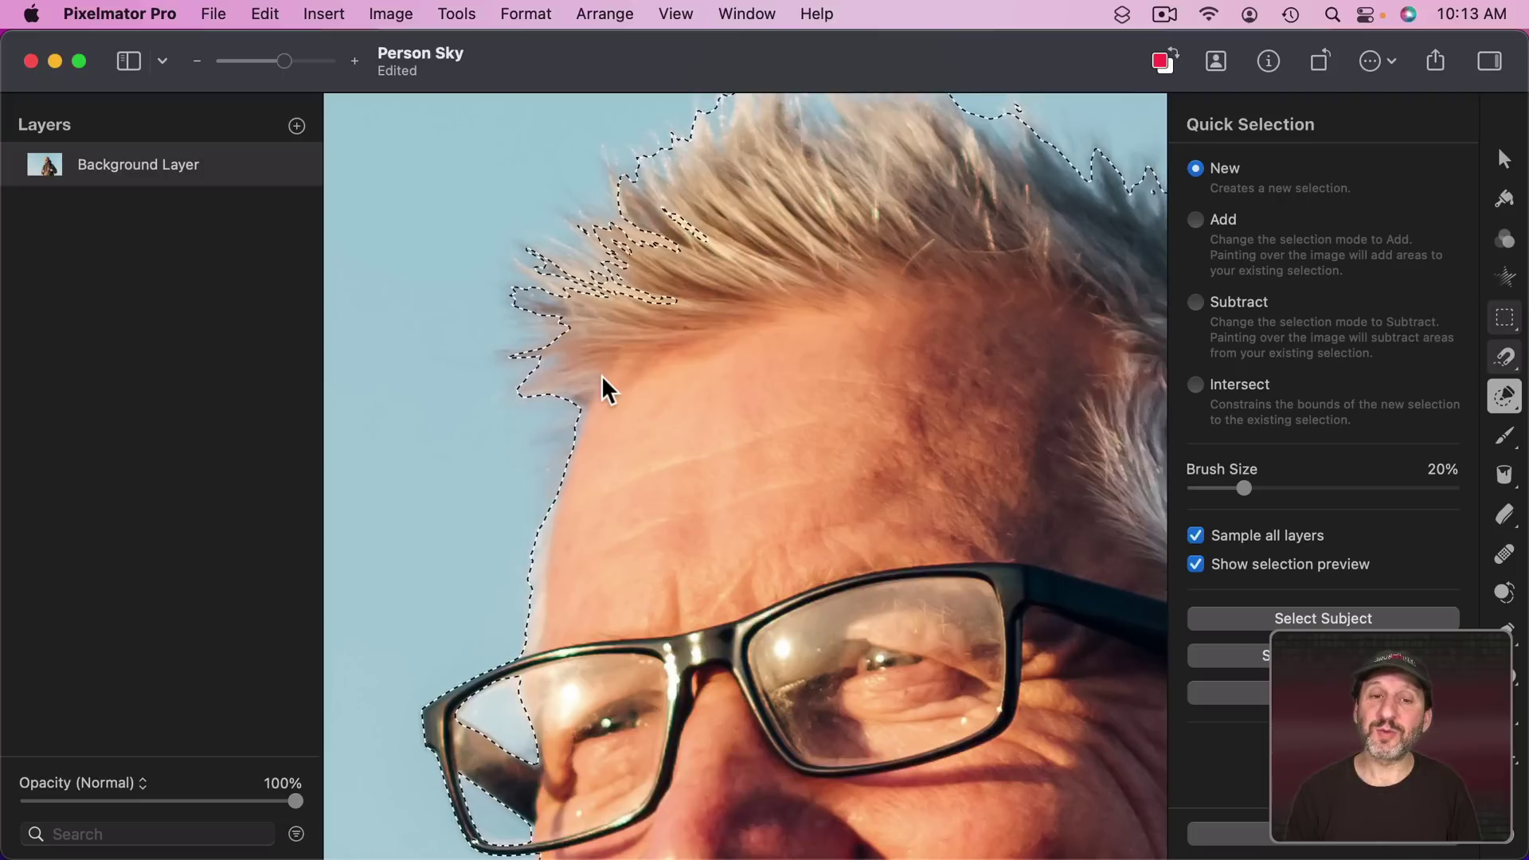
- Refine the sky selection around the hair with Quick Selection, subtracting the front tufts and adding the gaps along the top
scroll(600, 375, "up", 3)
mouse_move(659, 380)
left_mouse_down()
mouse_move(558, 368)
mouse_move(525, 342)
left_mouse_up()
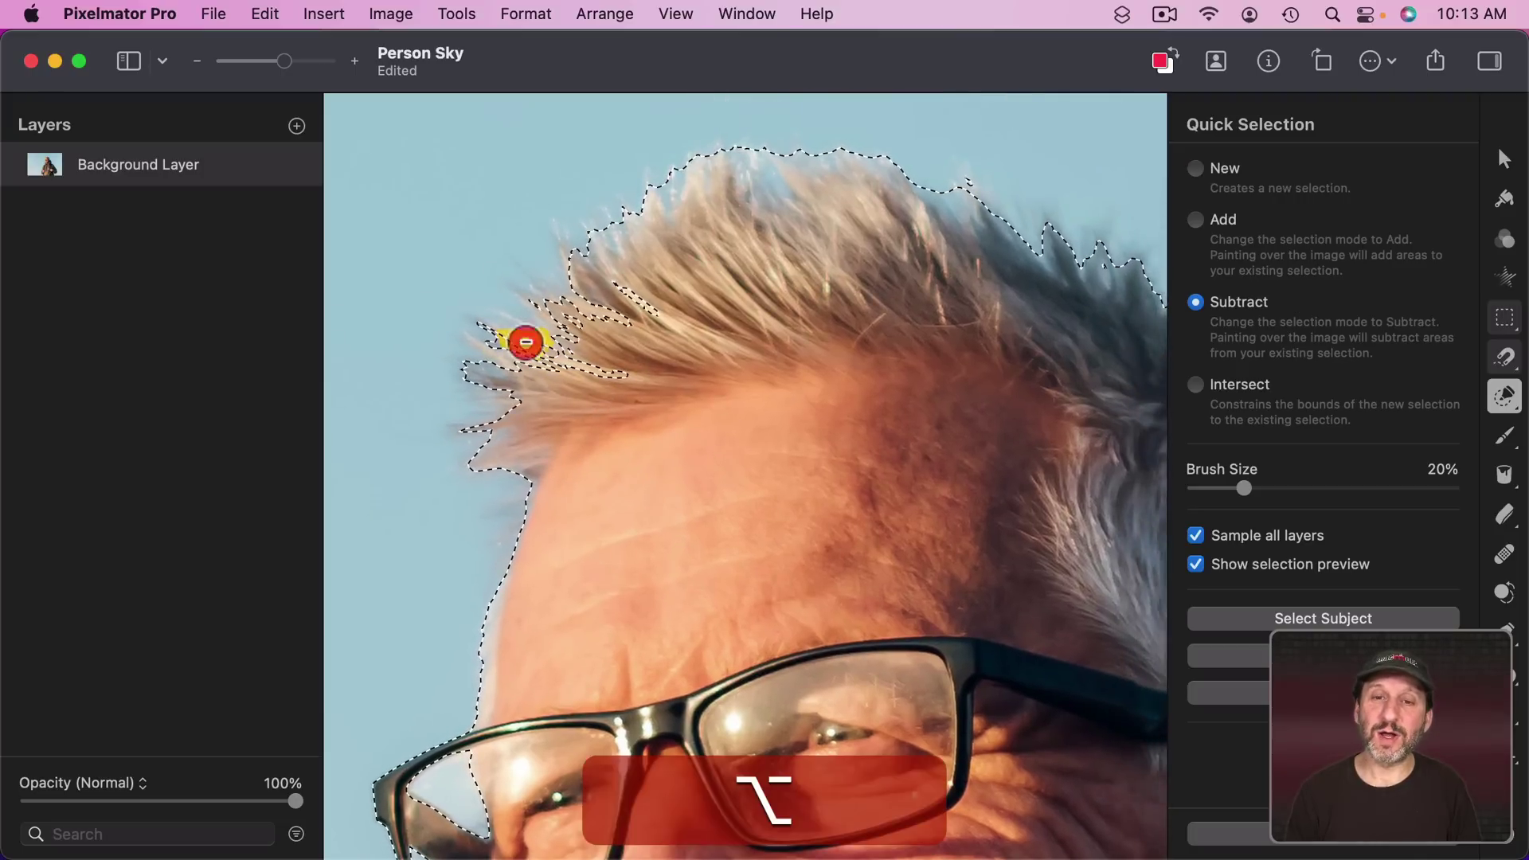
left_click_drag(757, 167, 813, 198)
left_click_drag(681, 178, 671, 182)
scroll(747, 193, "right", 3)
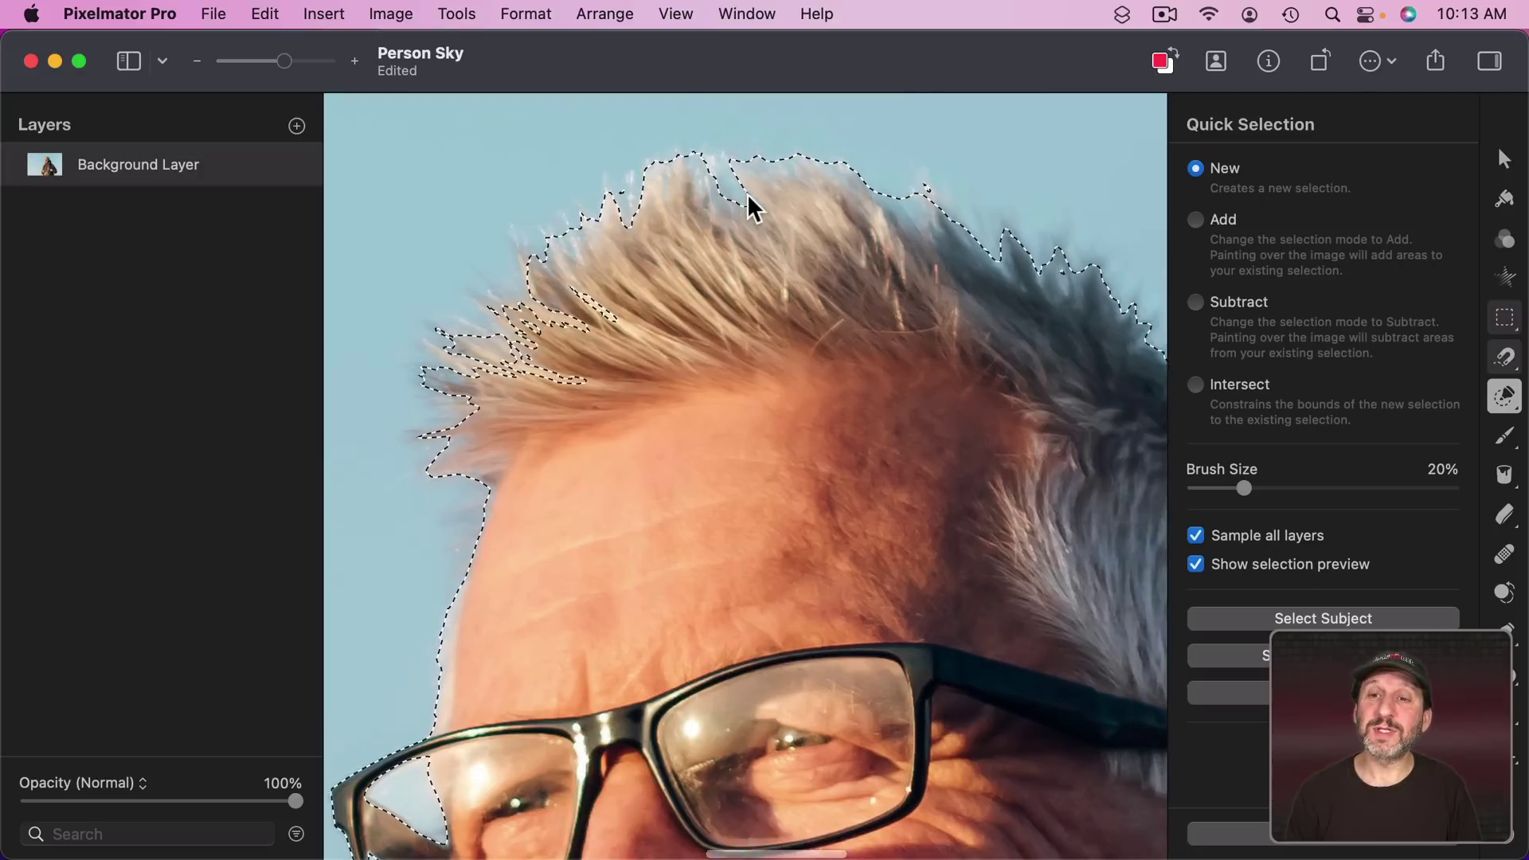
key("super+0")
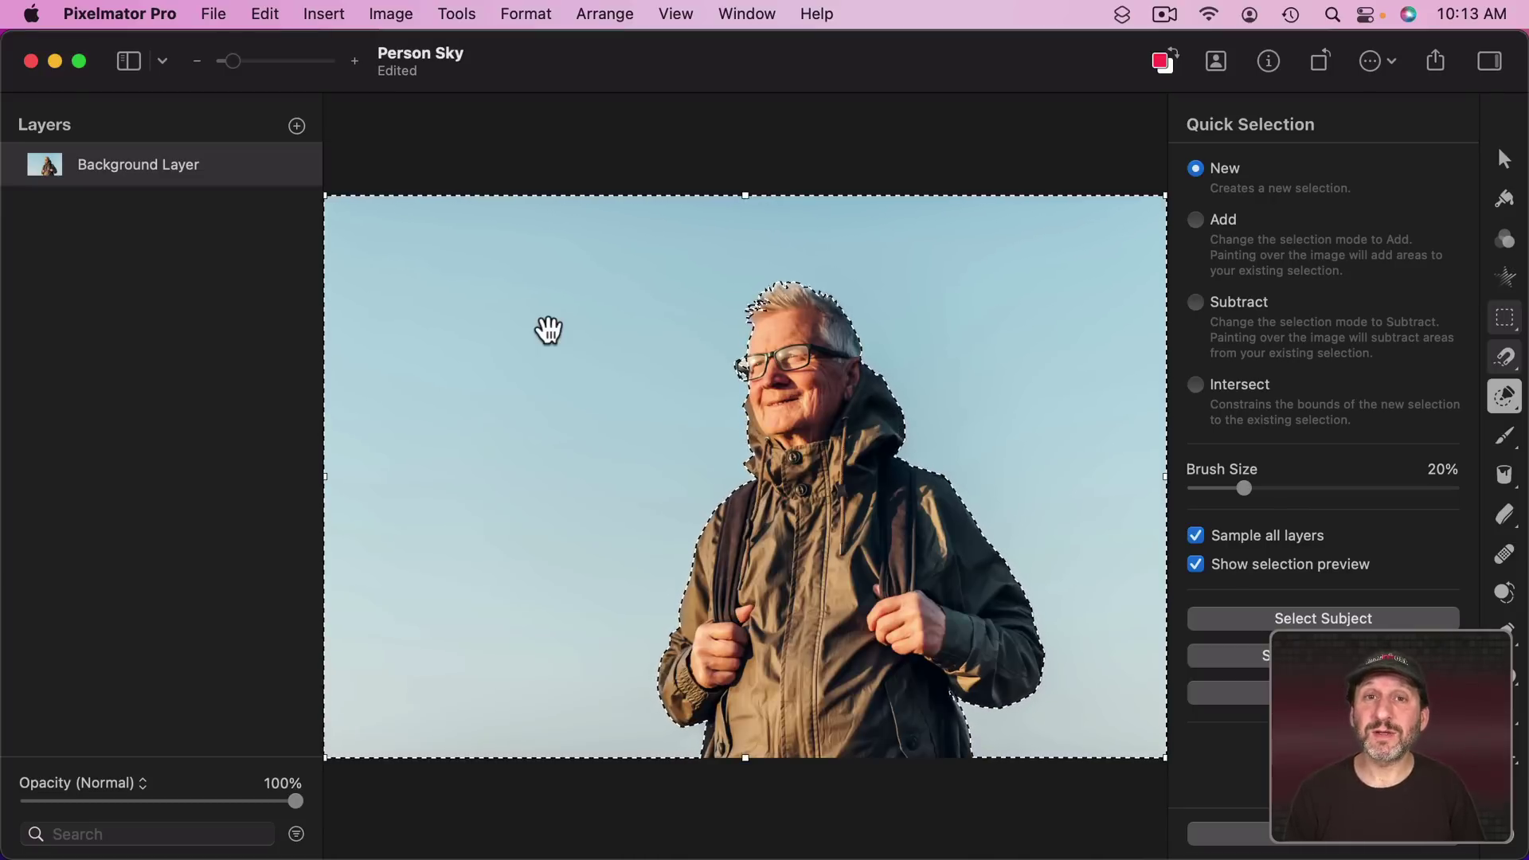
- Delete the refined sky selection from the background layer
left_click(1504, 397)
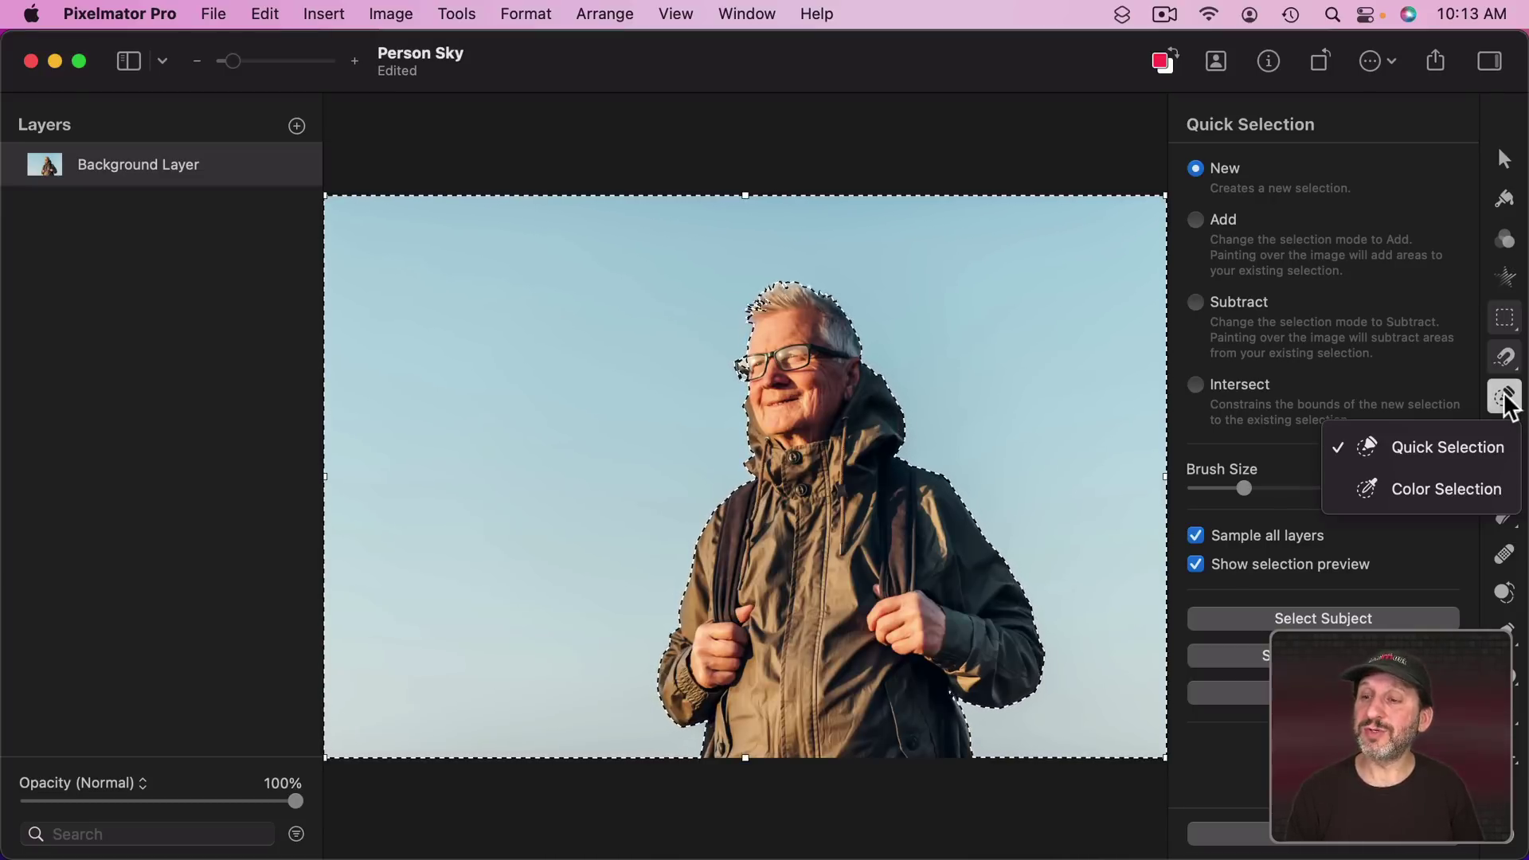
left_click(938, 342)
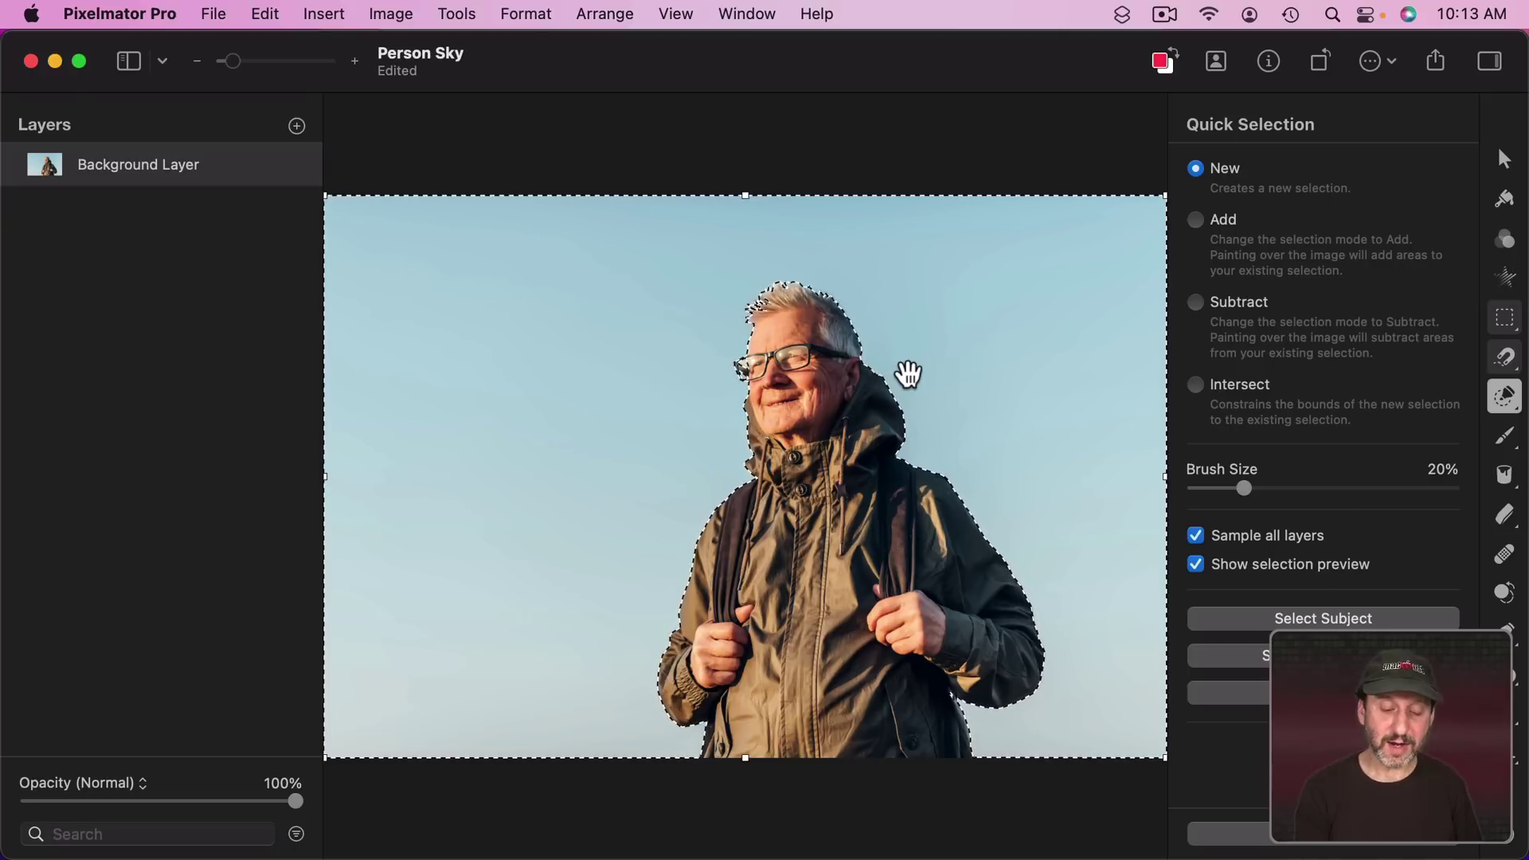
key("BackSpace")
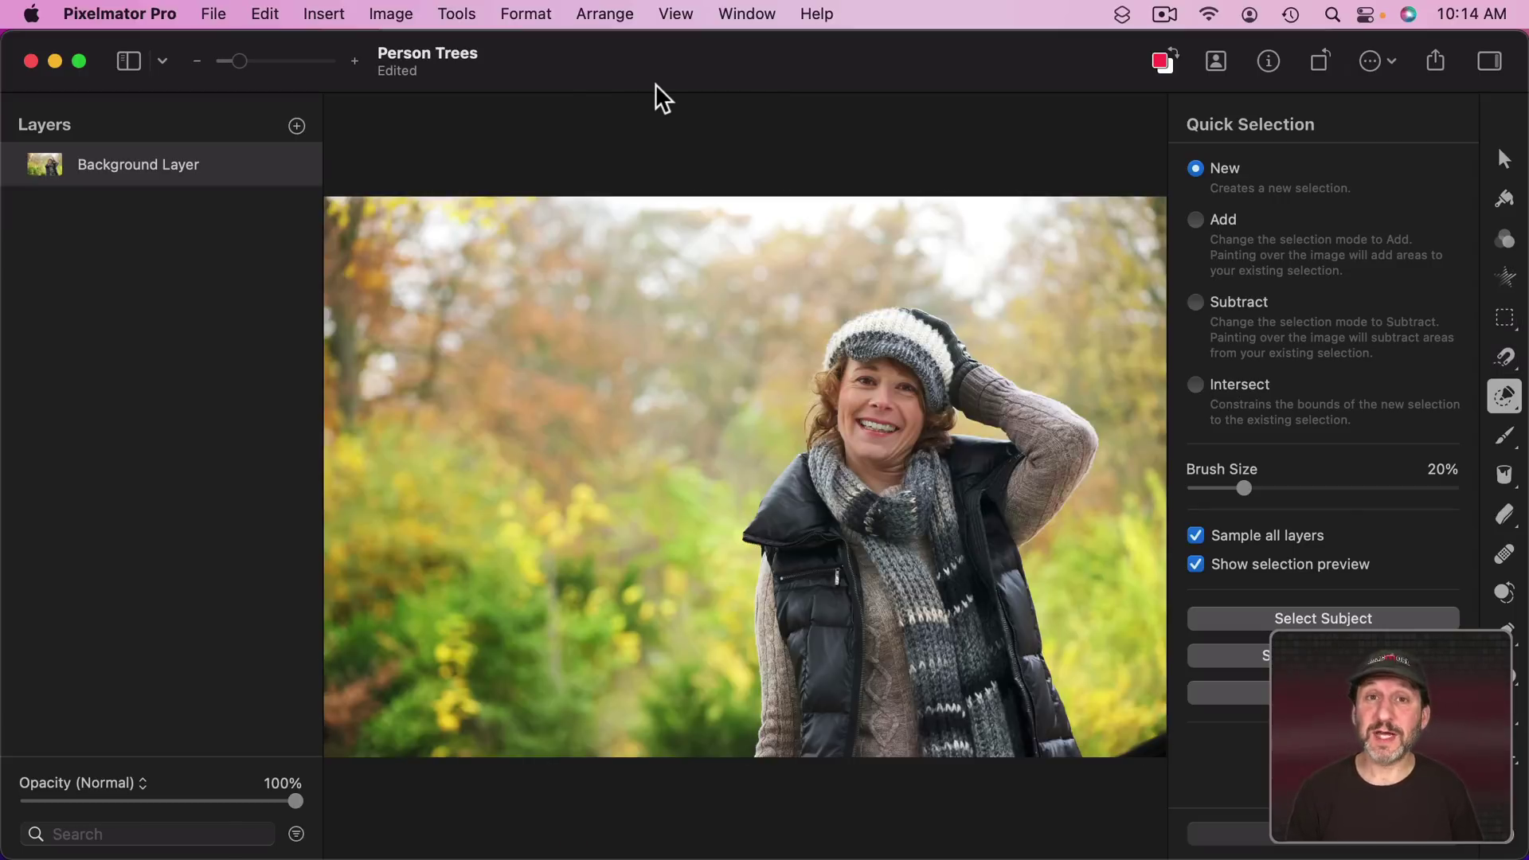
- Select the woman in the Person Trees photo with Select Subject and activate the Quick Selection tool
key("ctrl+s")
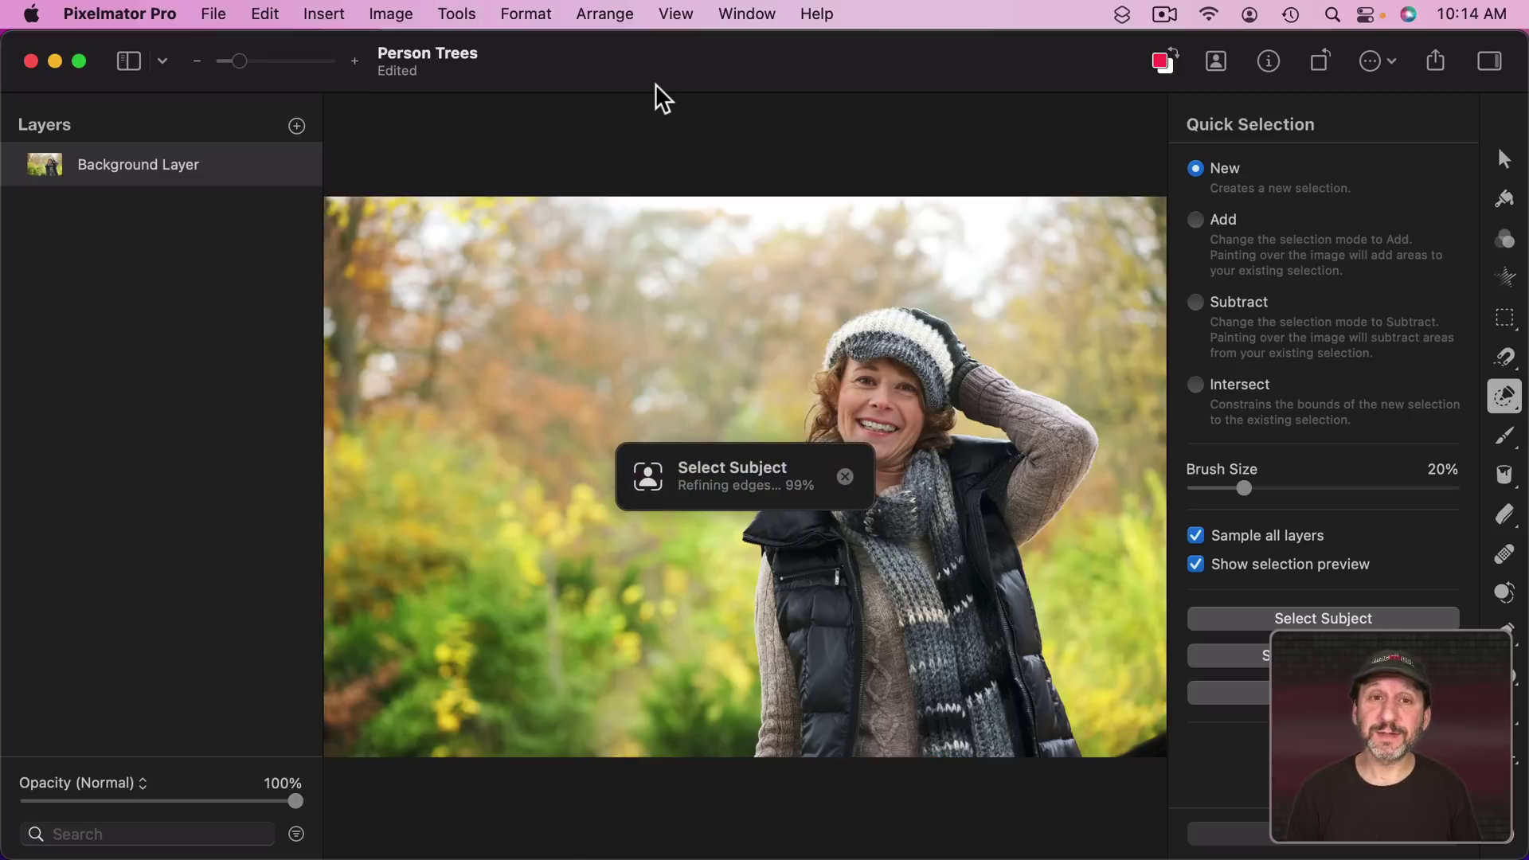
left_click(1504, 396)
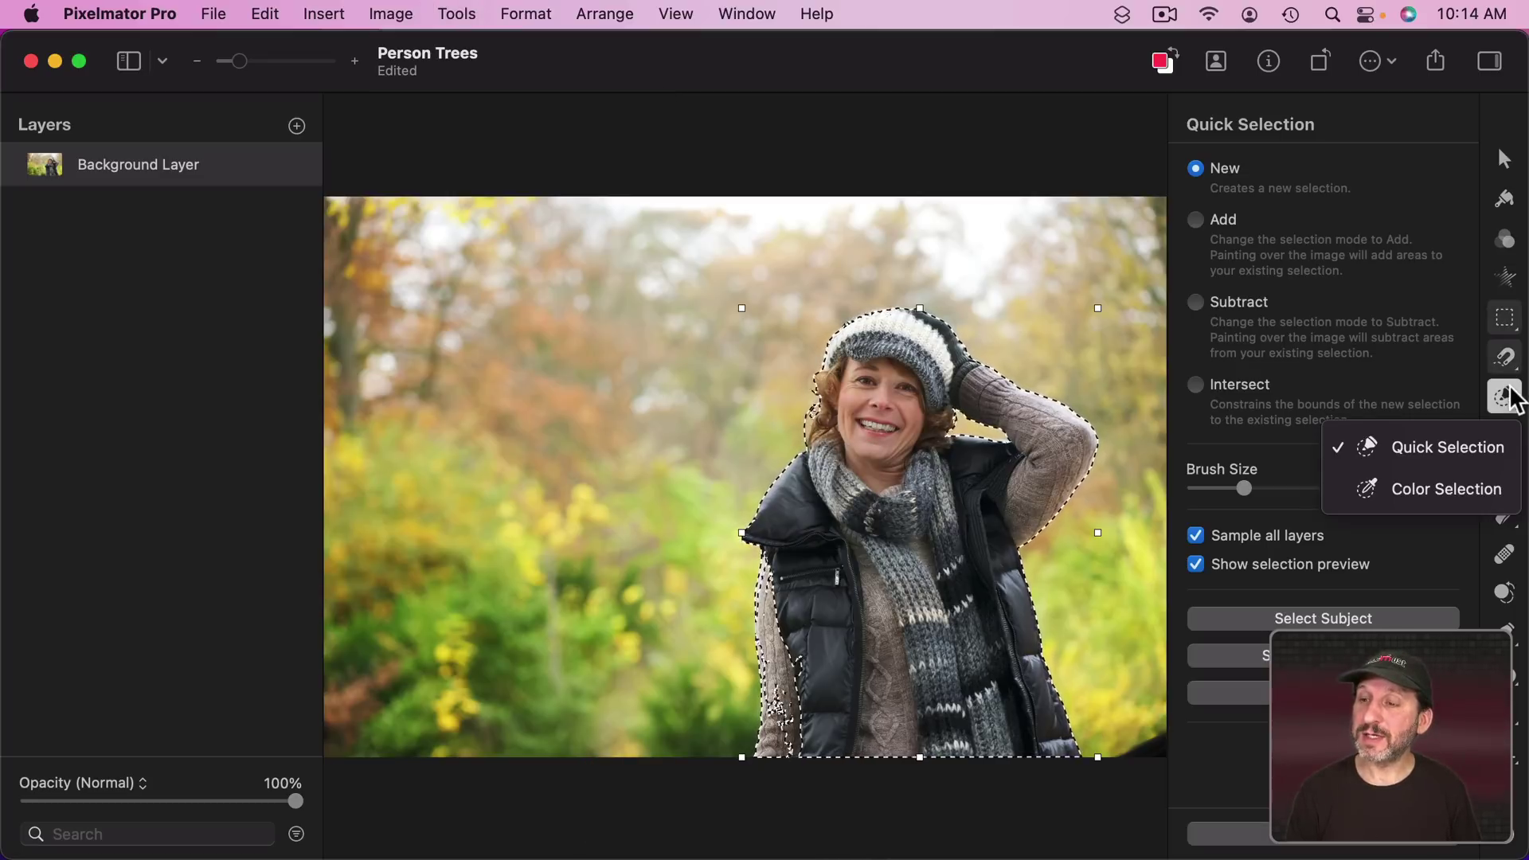
left_click(1474, 447)
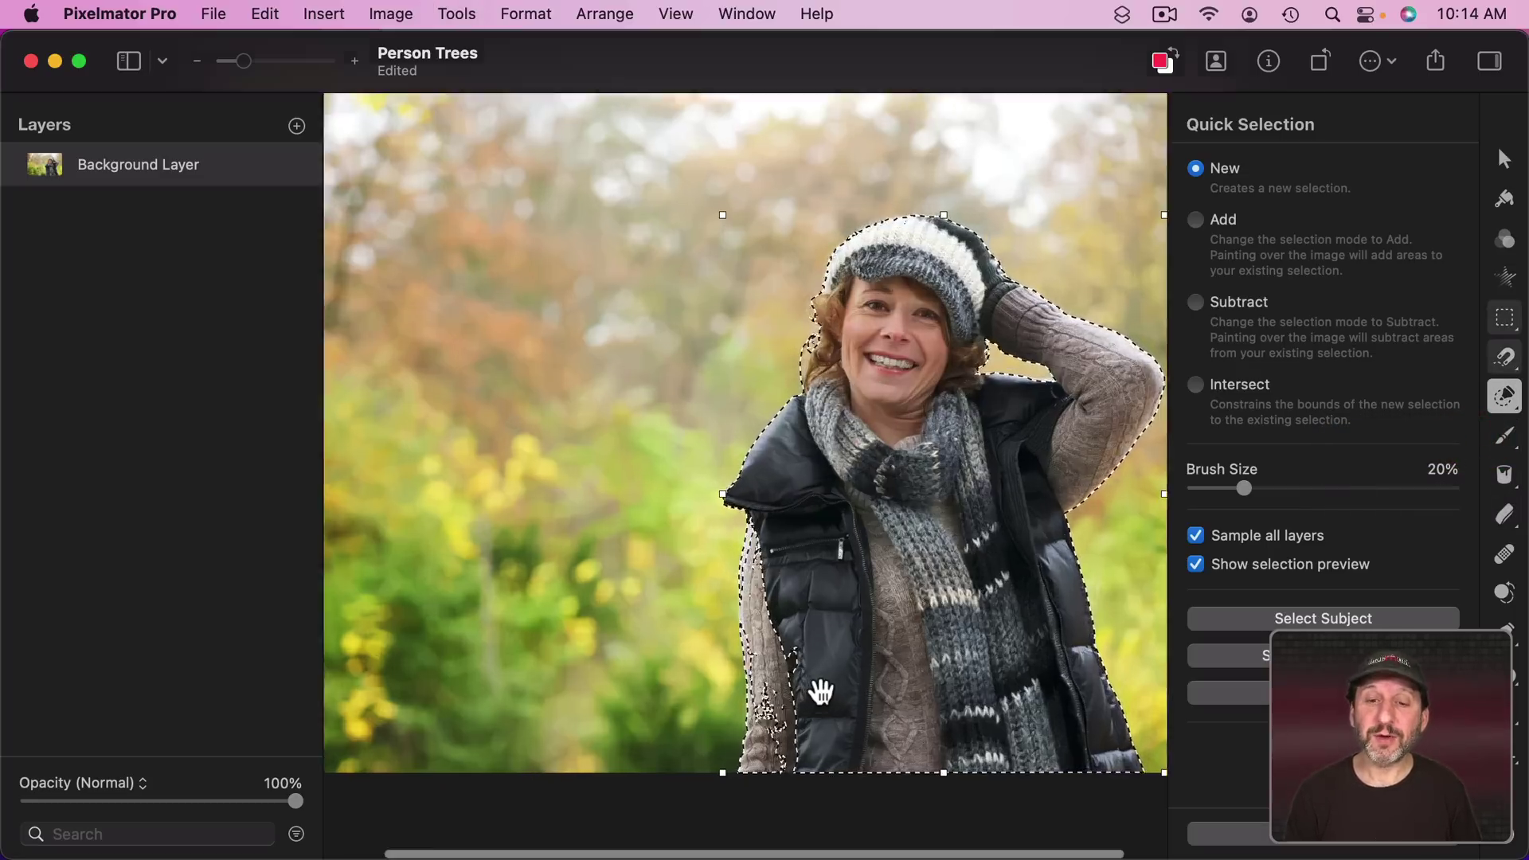
- Add the missing patches of the knitted sleeve beside the black vest to the selection with Quick Selection
scroll(821, 692, "up", 8)
scroll(694, 303, "up", 5)
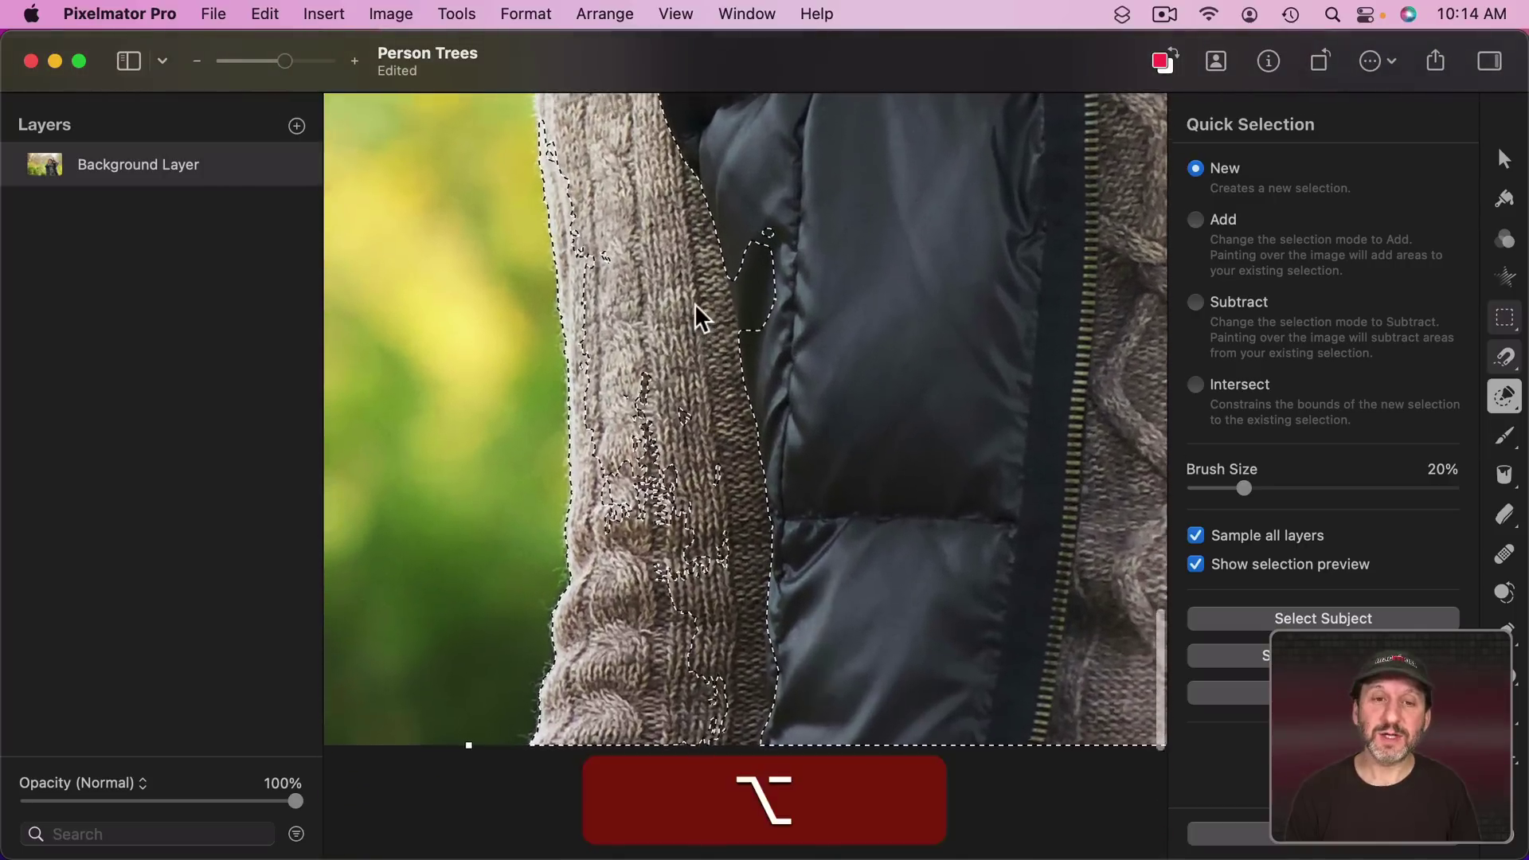
key("alt")
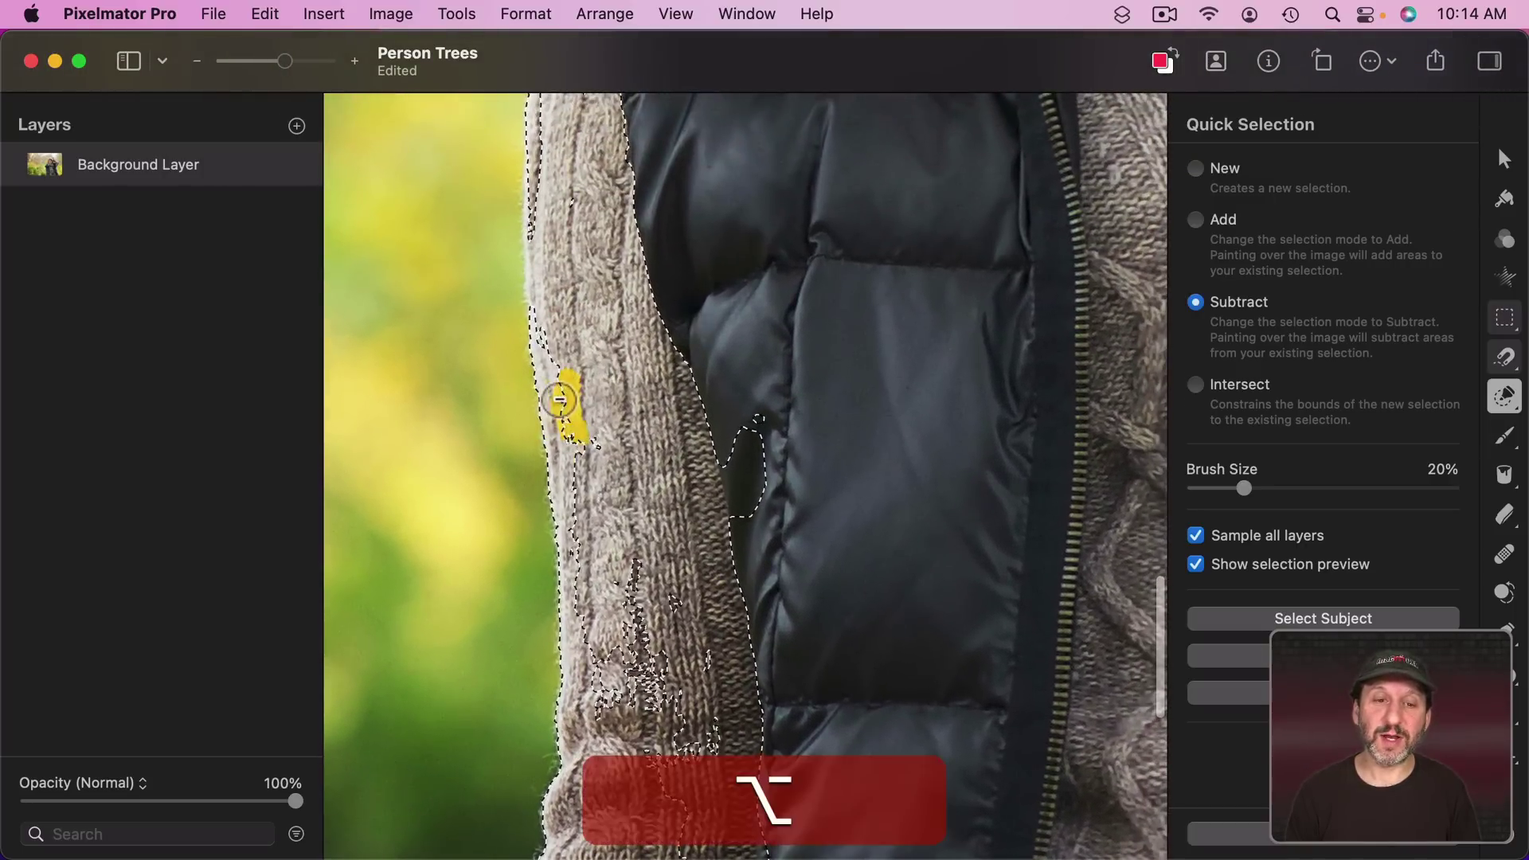
scroll(592, 241, "up", 5)
key("shift")
mouse_move(591, 241)
left_mouse_down()
mouse_move(582, 312)
mouse_move(599, 486)
mouse_move(608, 284)
mouse_move(642, 630)
left_mouse_up()
left_click(587, 495)
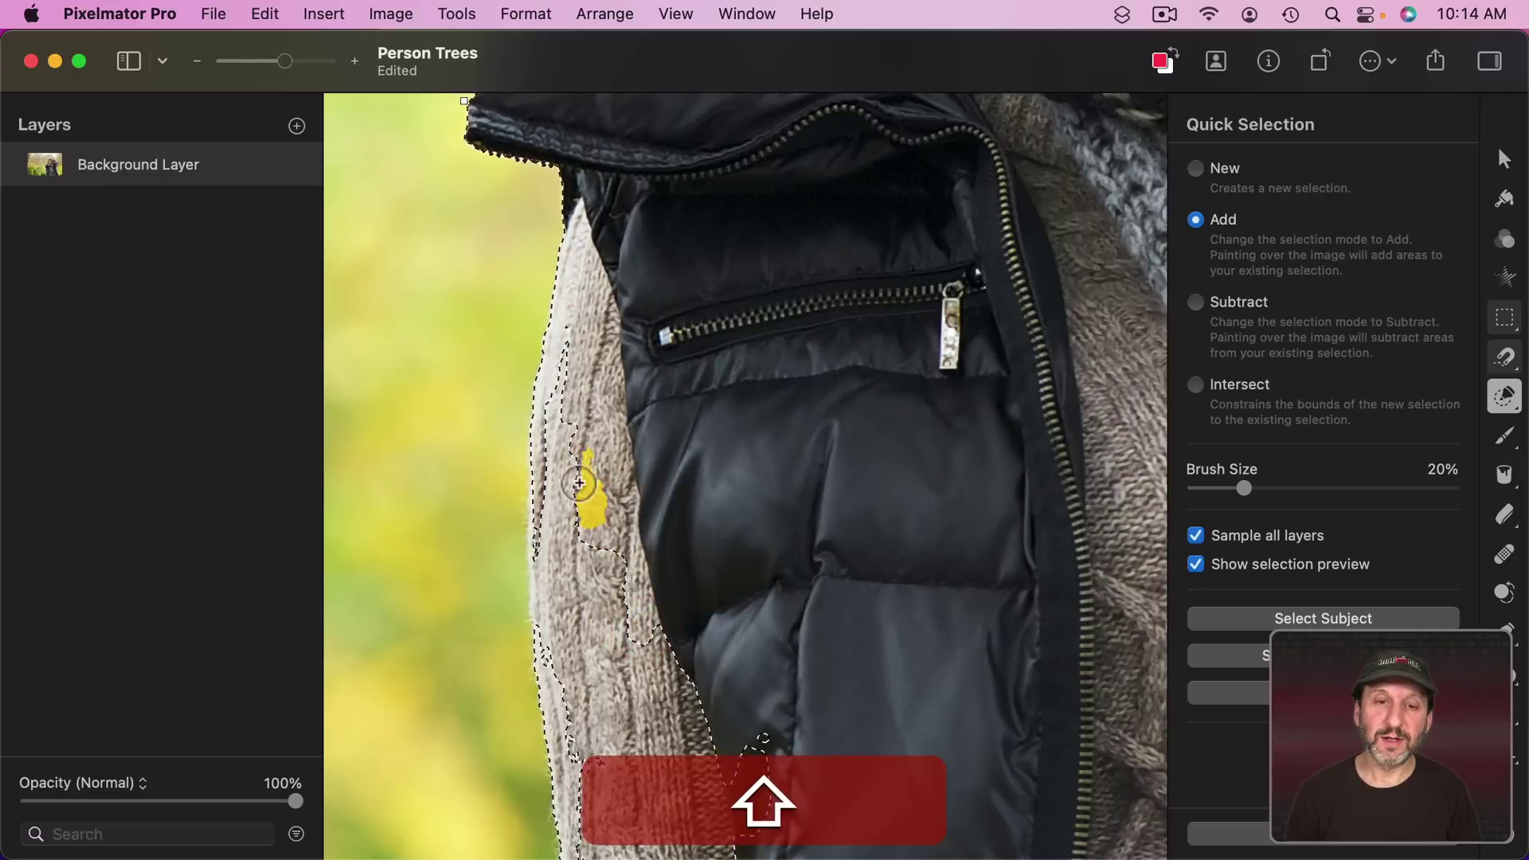
left_click_drag(559, 334, 589, 657)
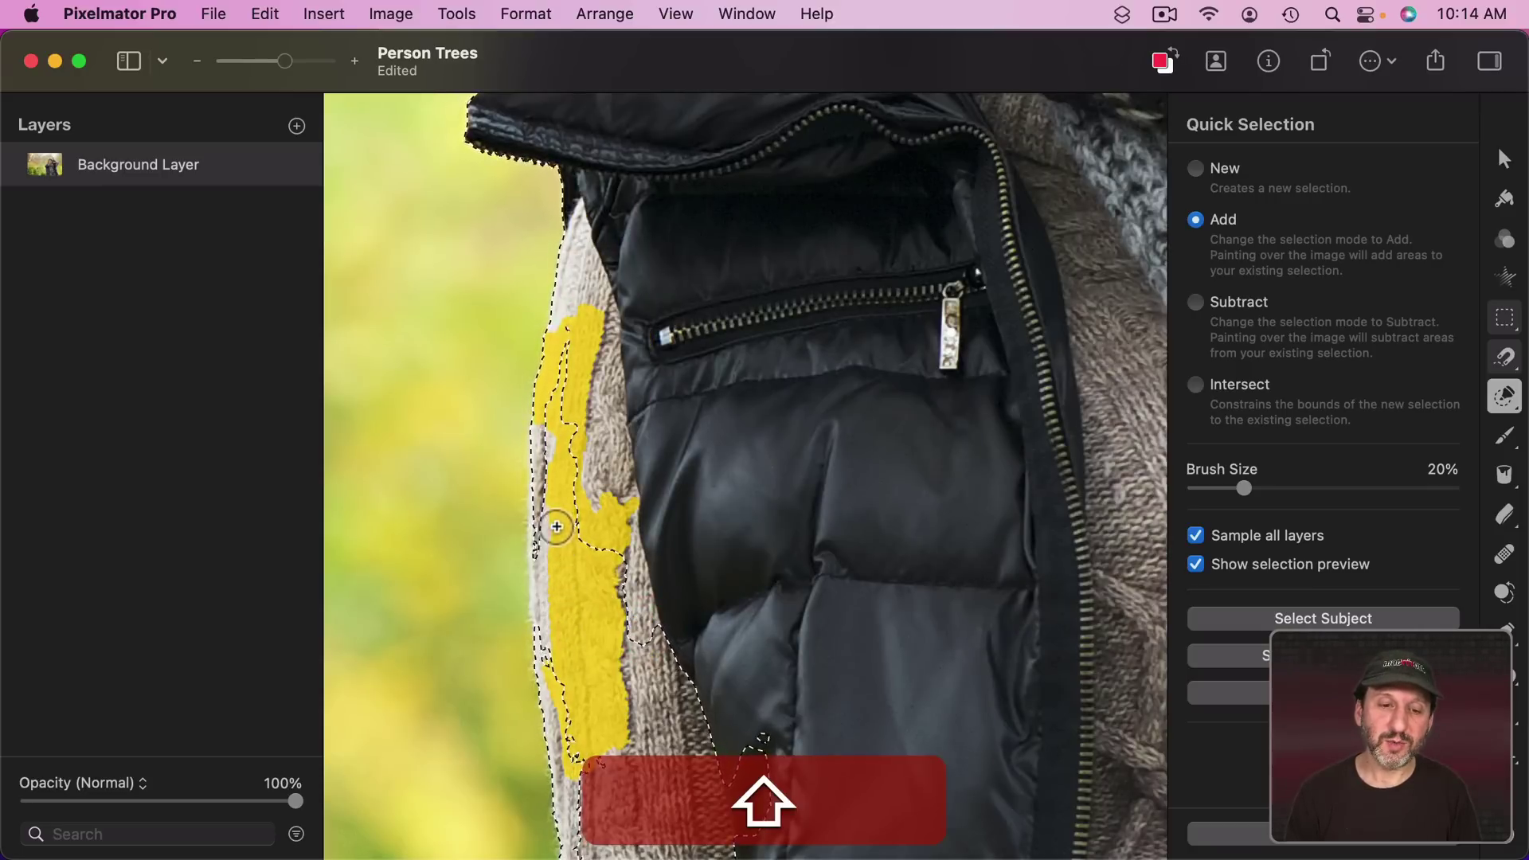
left_click_drag(635, 551, 685, 700)
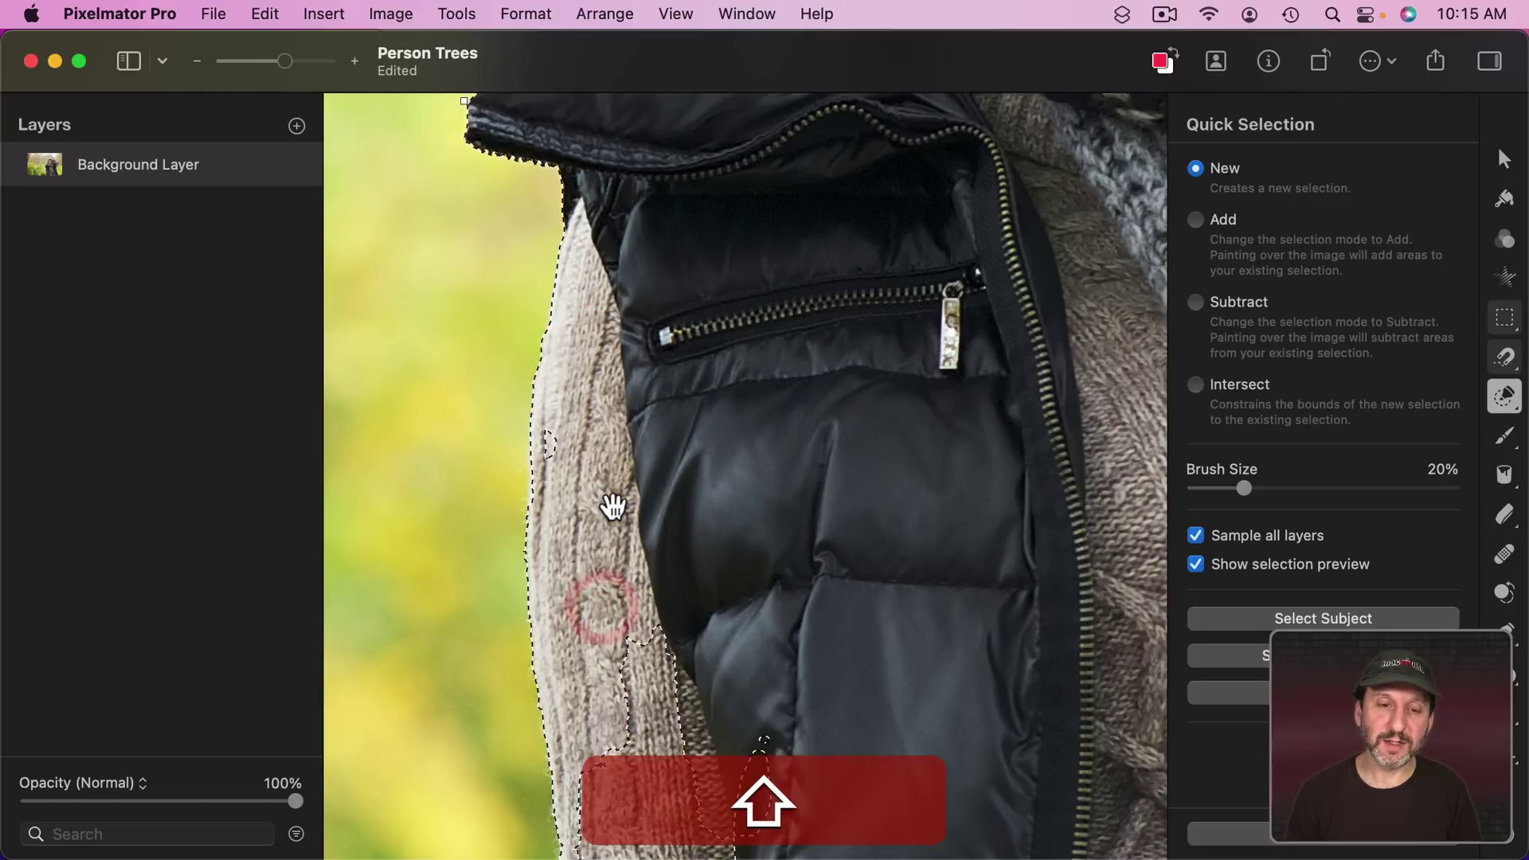
key("shift")
left_click_drag(533, 509, 542, 410)
- Subtract the background enclosed by the loose hair strand beside the woman's curls from the selection
mouse_move(555, 487)
left_mouse_down()
mouse_move(683, 623)
mouse_move(525, 525)
mouse_move(481, 781)
left_mouse_up()
scroll(683, 624, "up", 10)
scroll(669, 430, "up", 5)
key("alt")
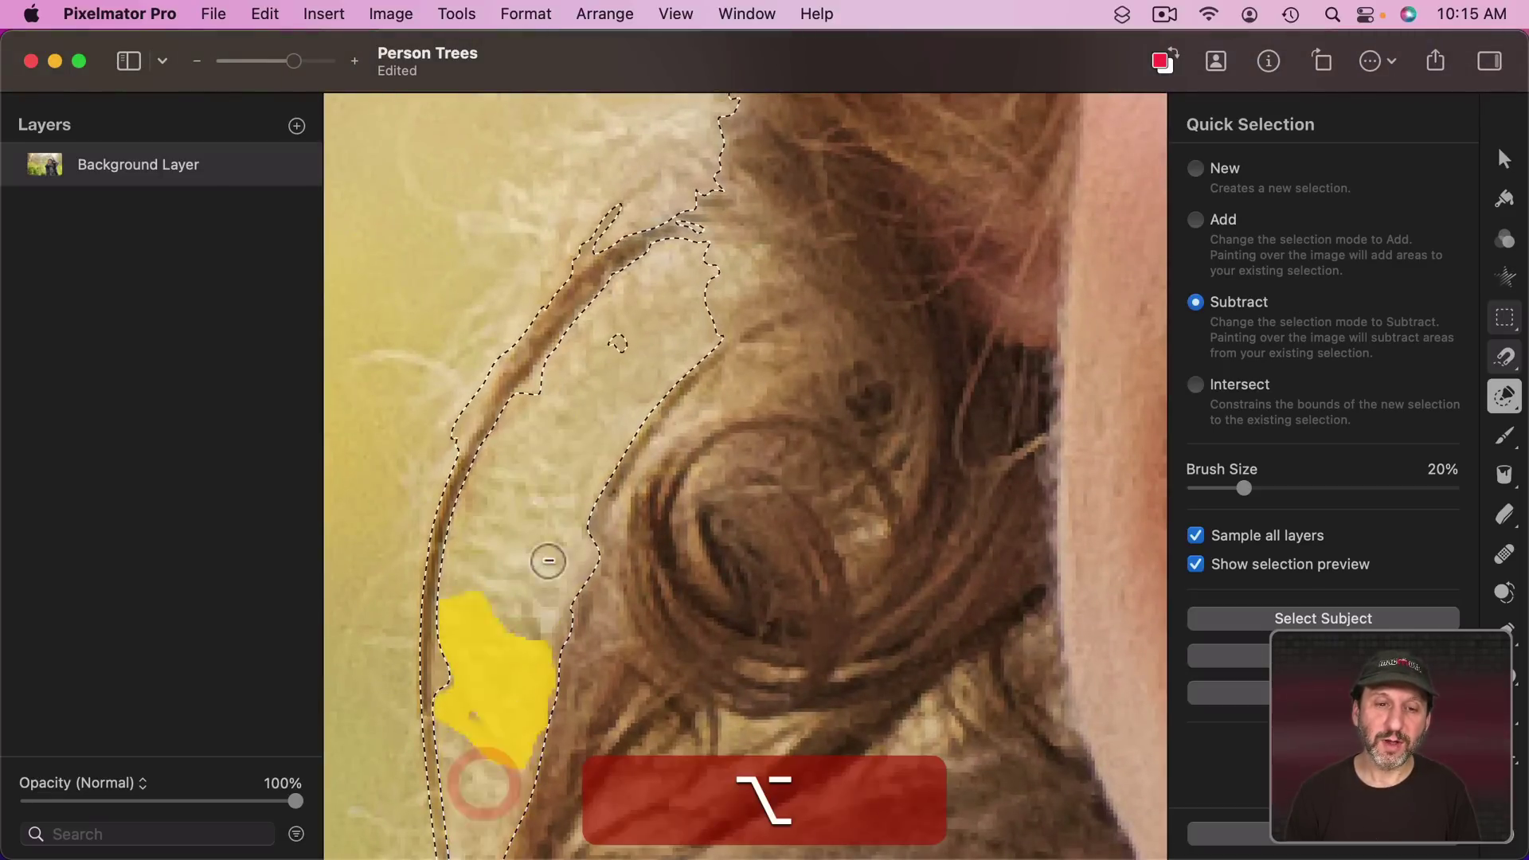
mouse_move(605, 374)
left_mouse_down()
mouse_move(693, 352)
mouse_move(721, 289)
left_mouse_up()
scroll(722, 289, "down", 10)
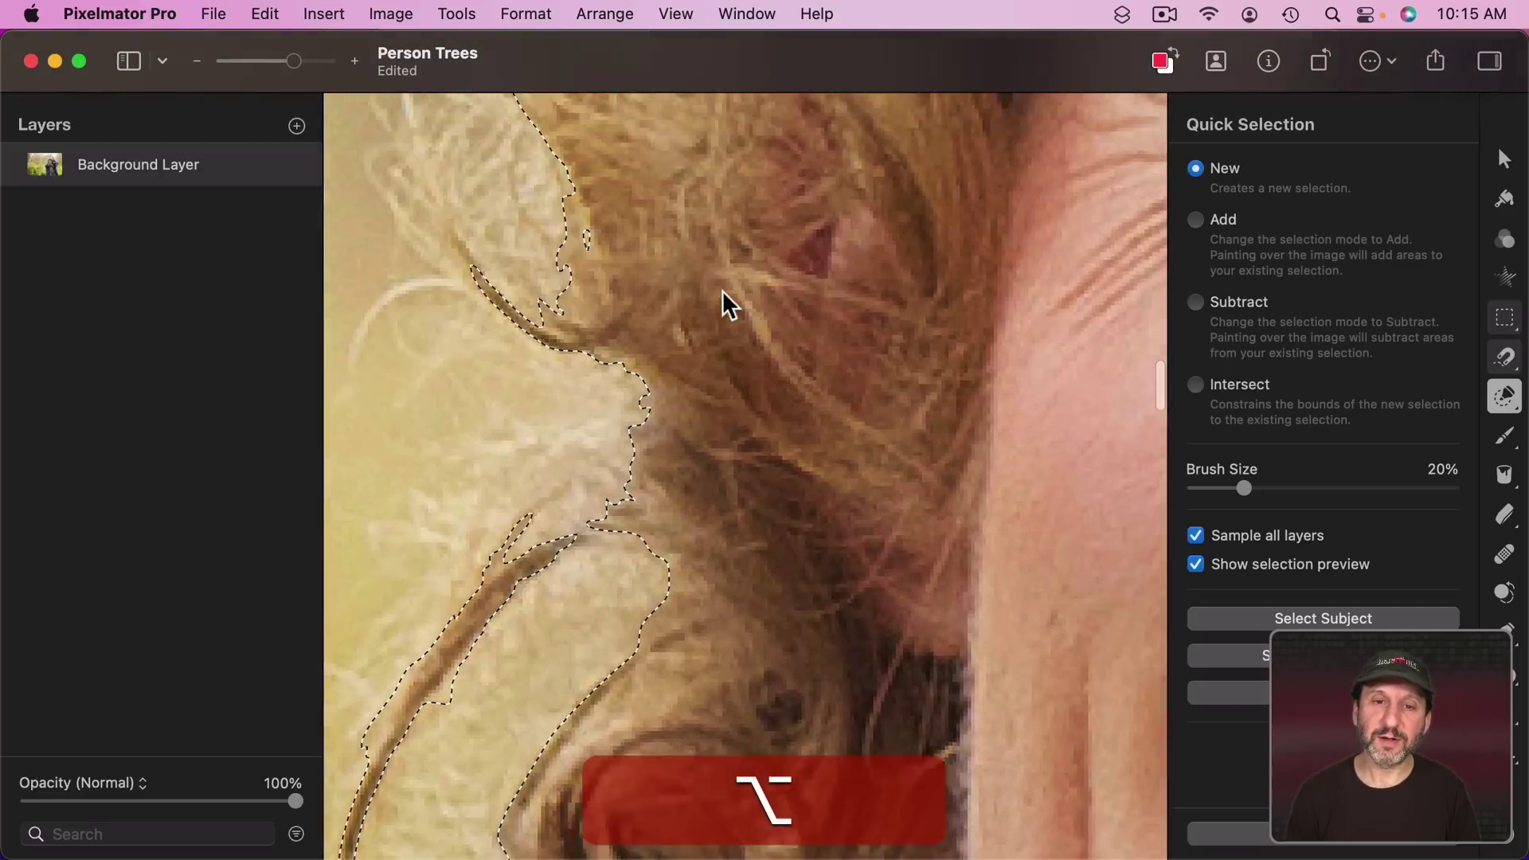
- Add the vest's shoulder edge below the raised arm to the selection and check the outline around the elbow
key("shift")
mouse_move(684, 421)
left_mouse_down()
mouse_move(750, 409)
mouse_move(894, 429)
mouse_move(874, 430)
left_mouse_up()
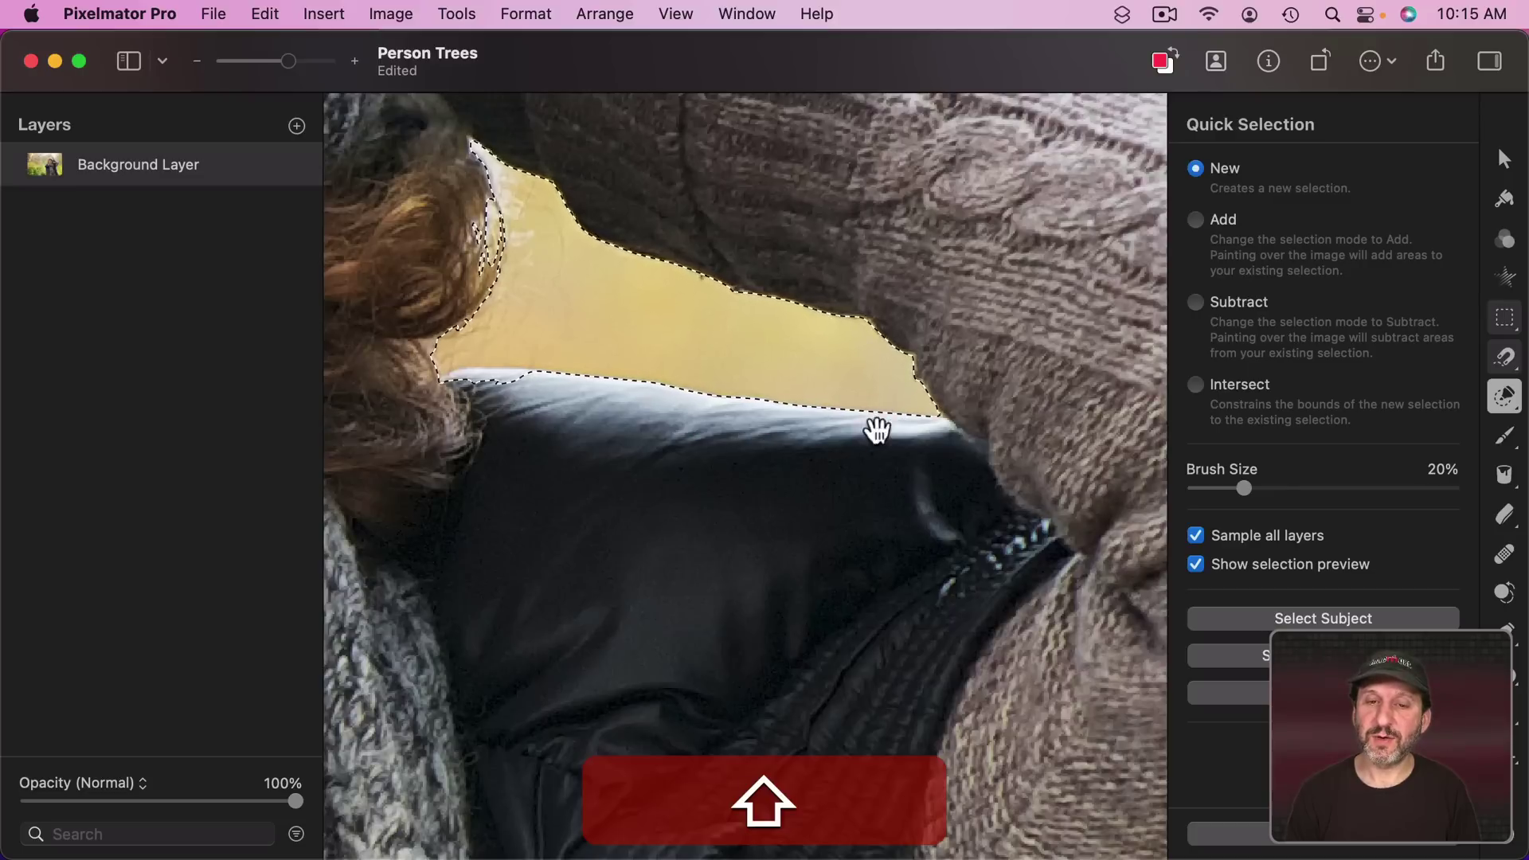
scroll(1030, 446, "right", 10)
scroll(1030, 446, "down", 5)
scroll(1030, 448, "right", 3)
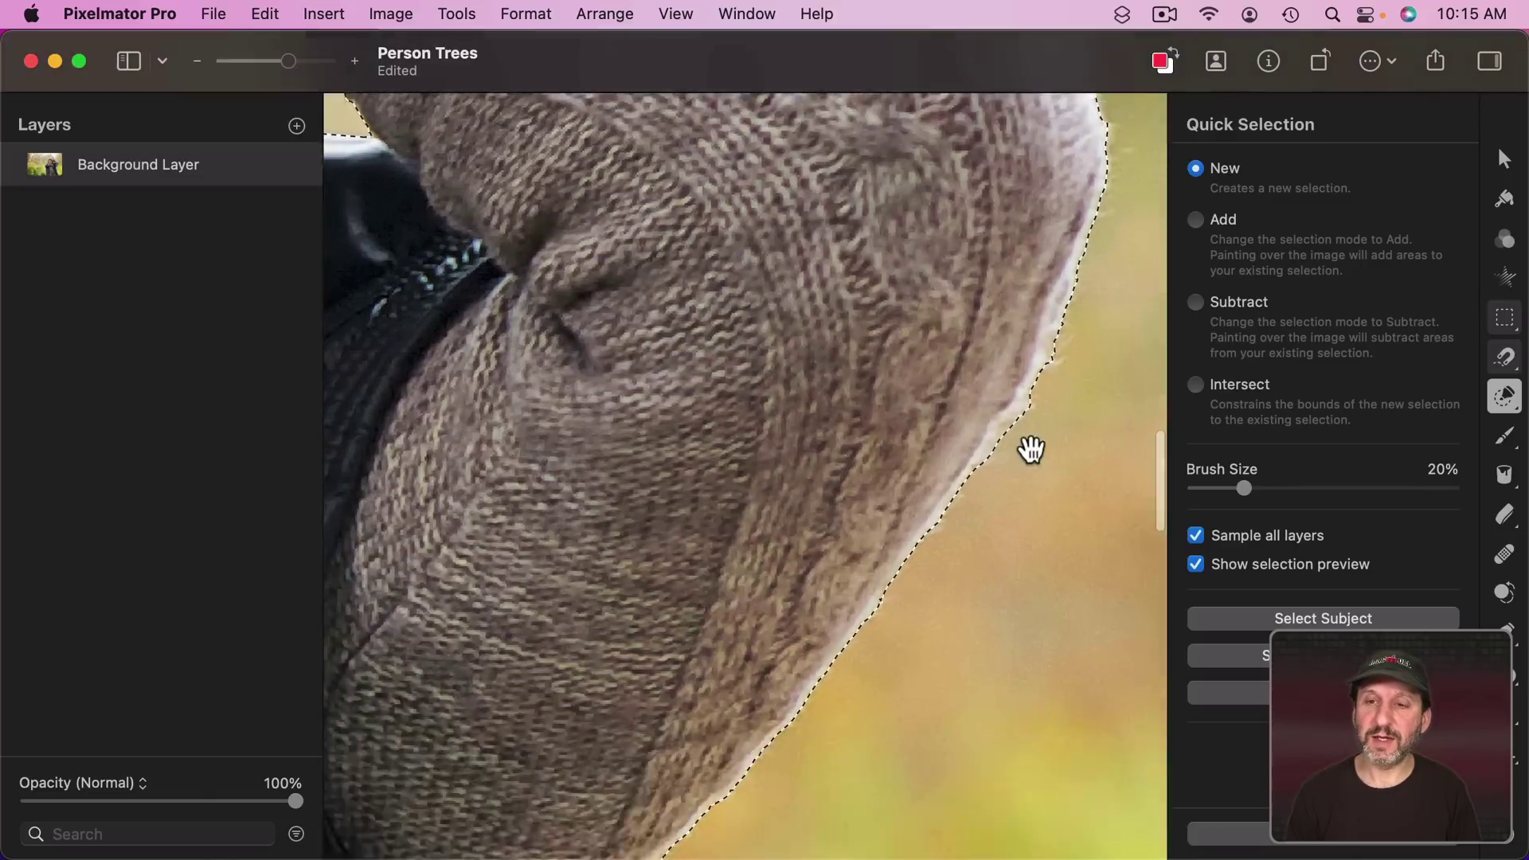
scroll(1030, 448, "down", 10)
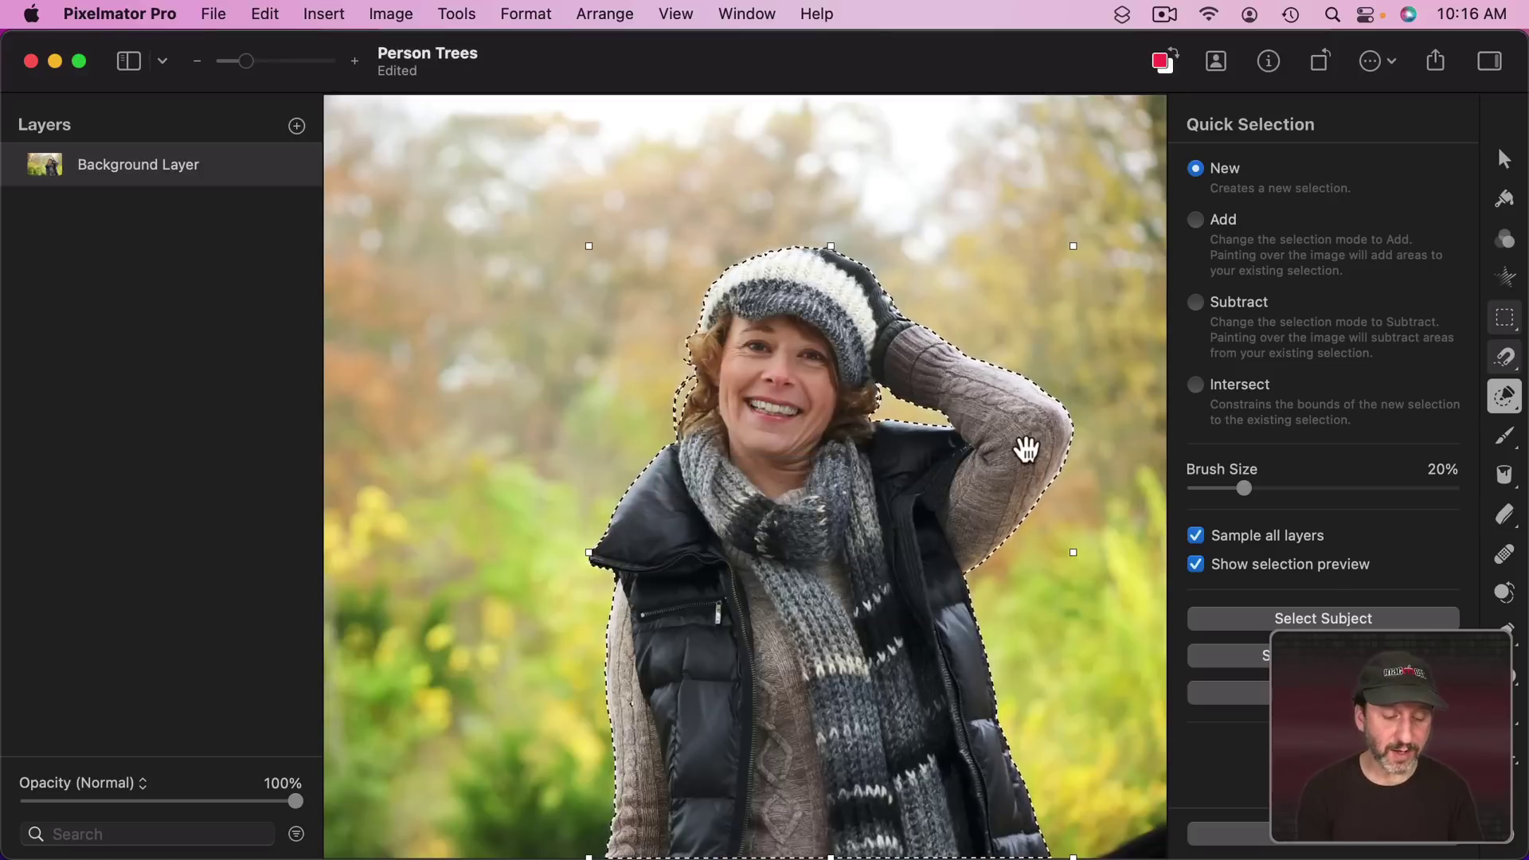
- Invert the selection and delete the trees behind the woman
left_click(1026, 448, "shift+super")
key("shift+super+i")
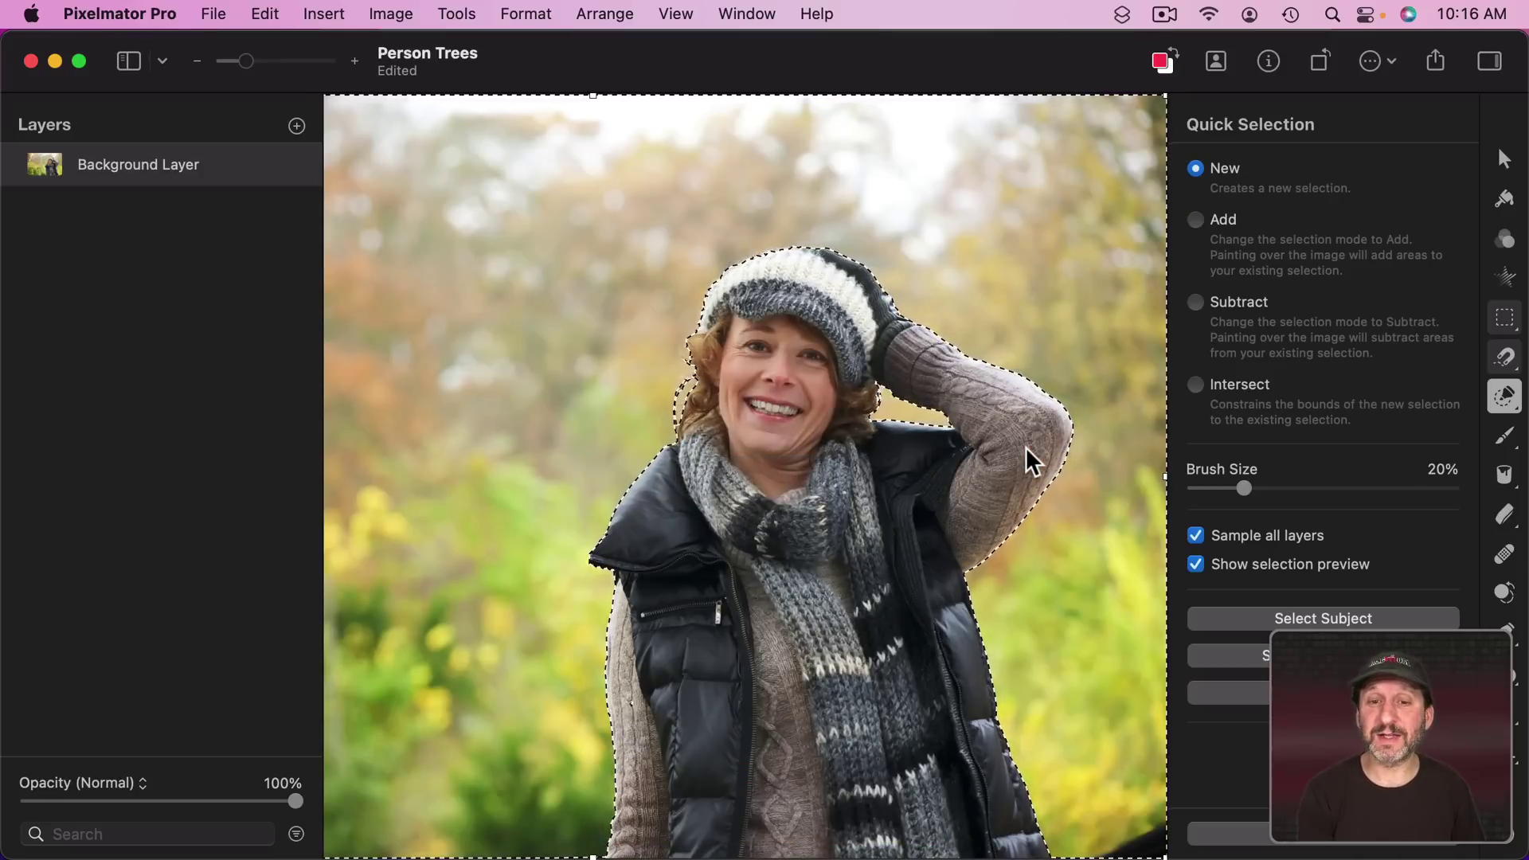
key("BackSpace")
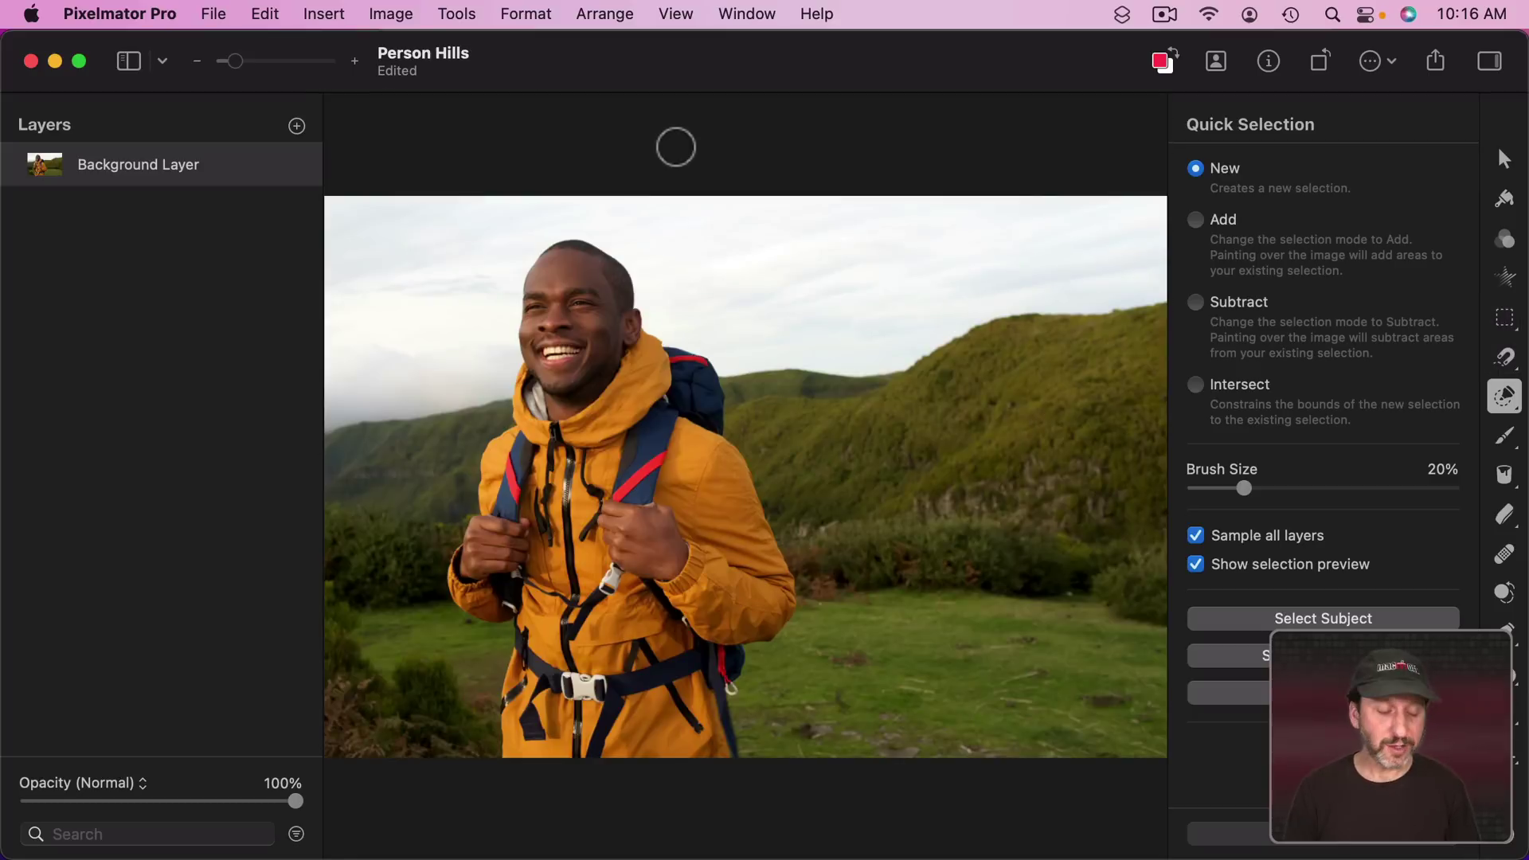
- Select the man as the subject and add the missing dark strap and buckle patches below his hand with Quick Selection
key("ctrl+s")
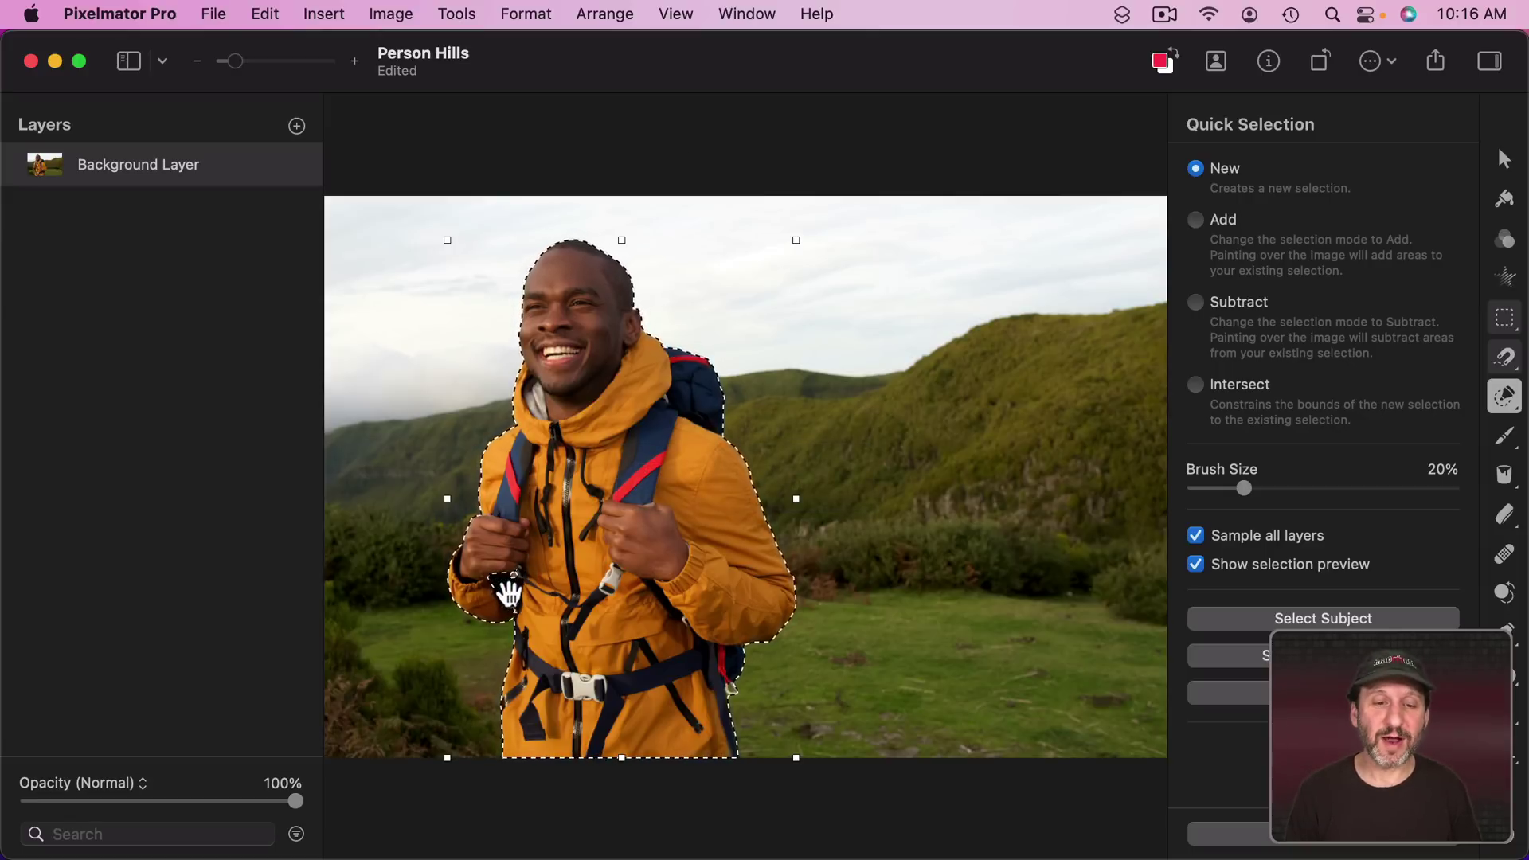
scroll(506, 595, "up", 8)
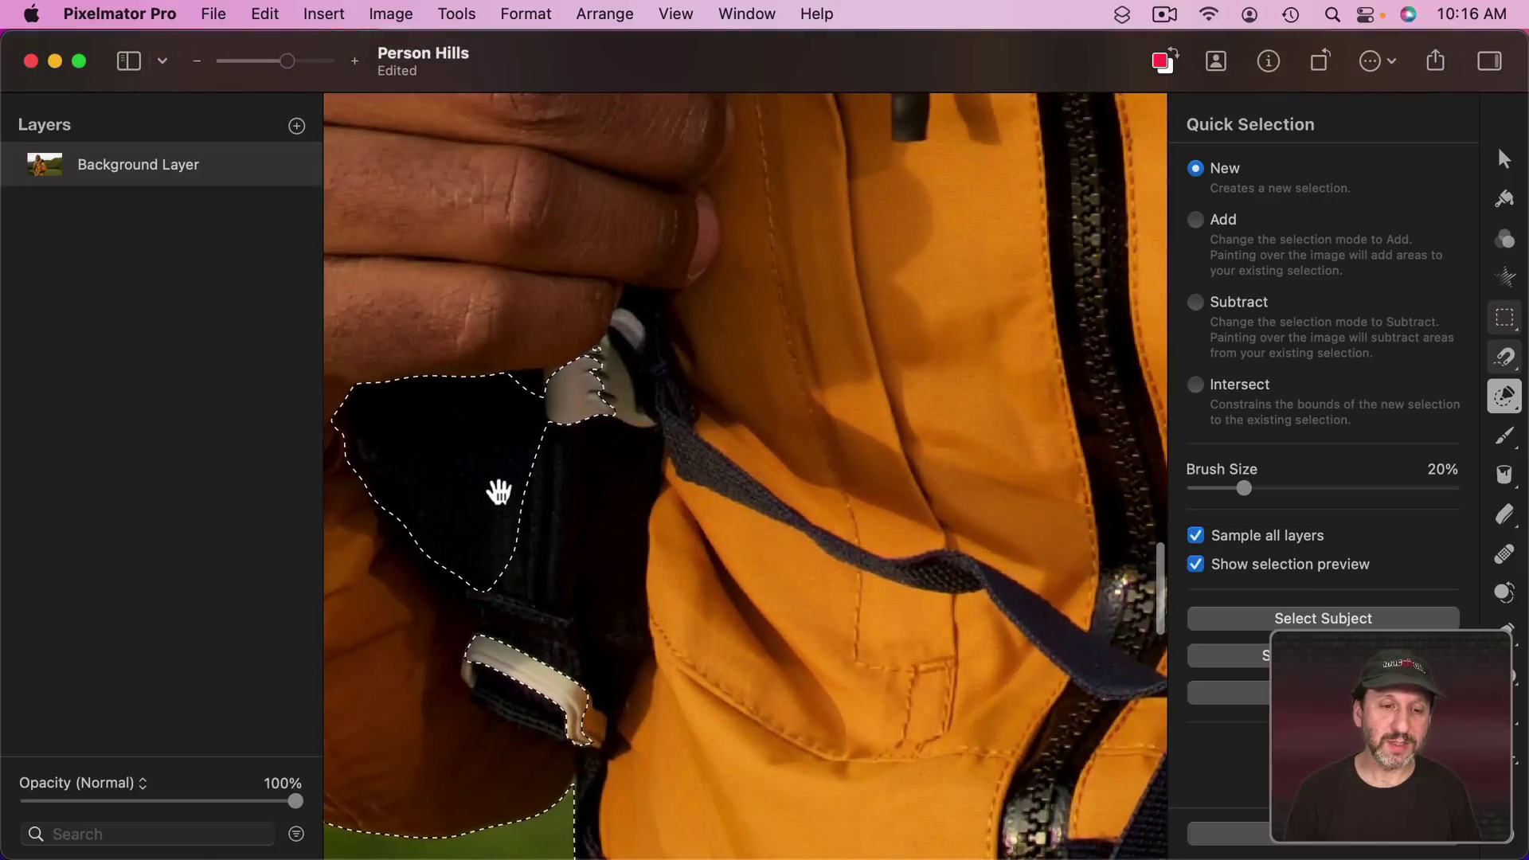
left_click(1513, 402)
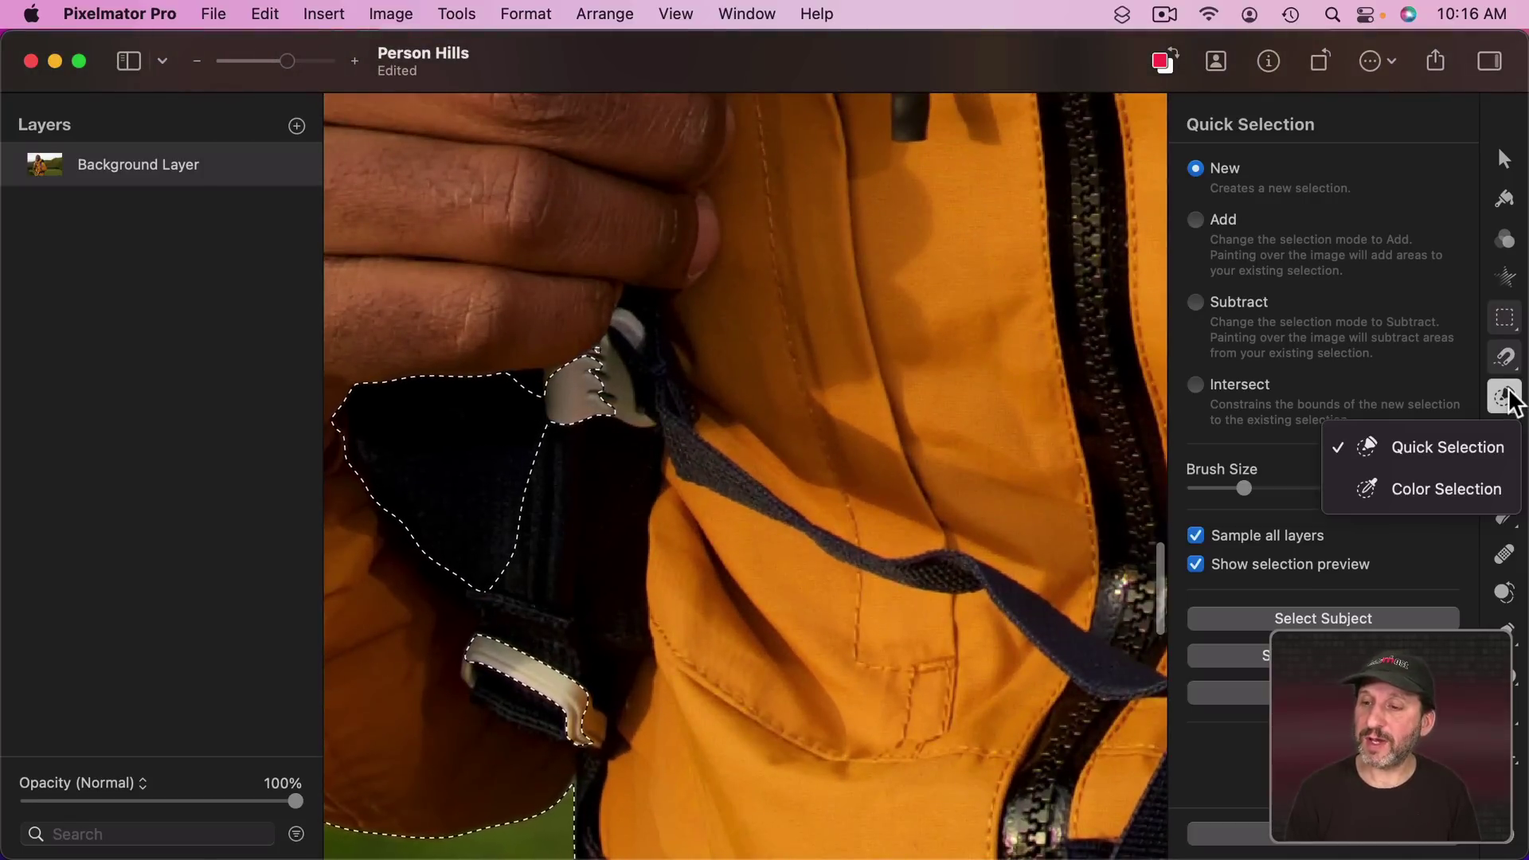
left_click(1470, 453)
key("alt")
key("shift")
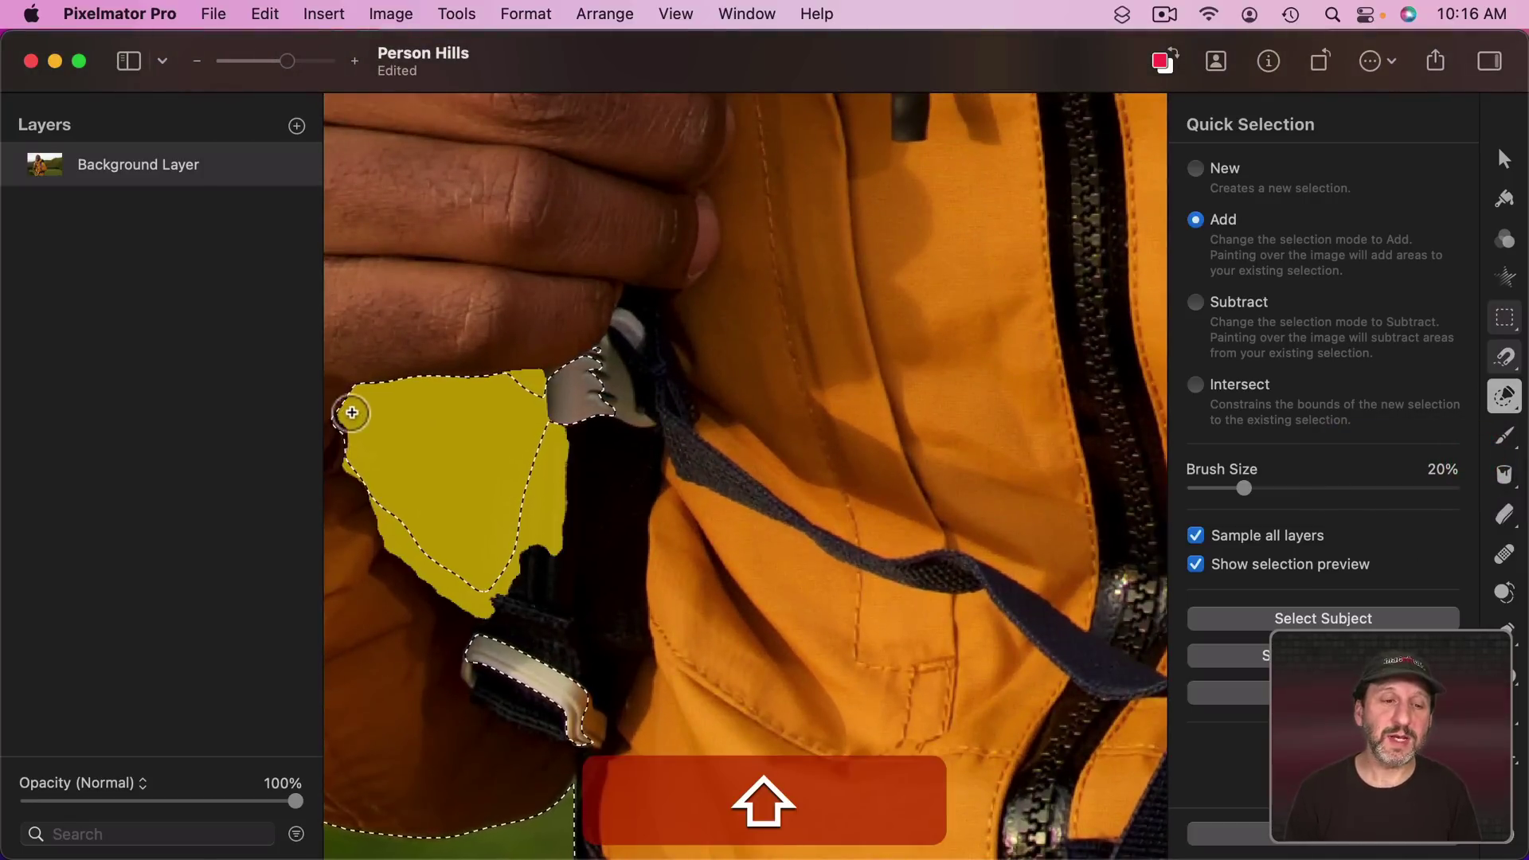
left_click(595, 383)
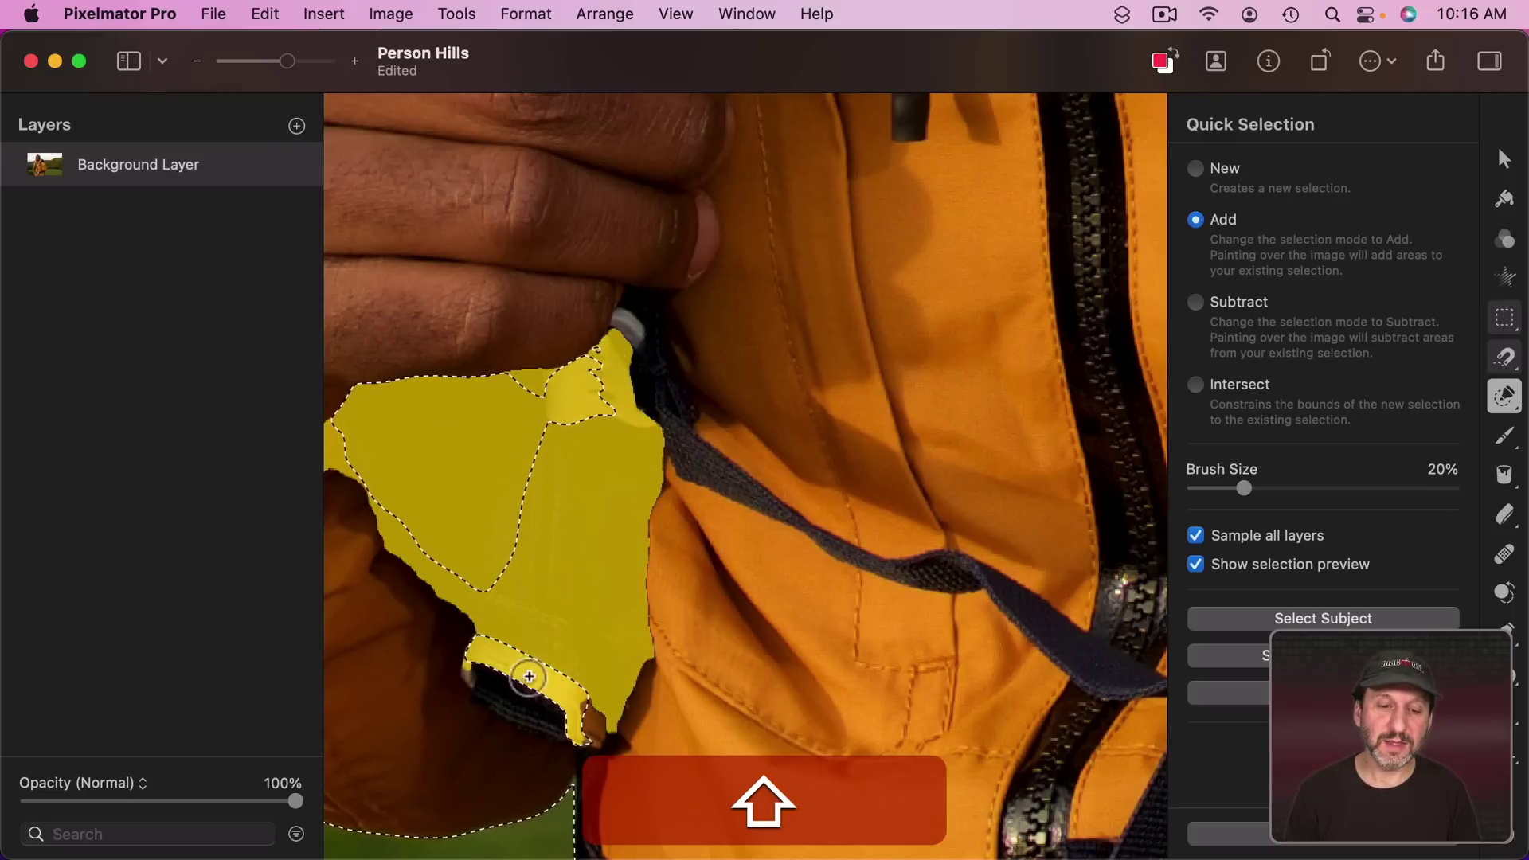
key("space")
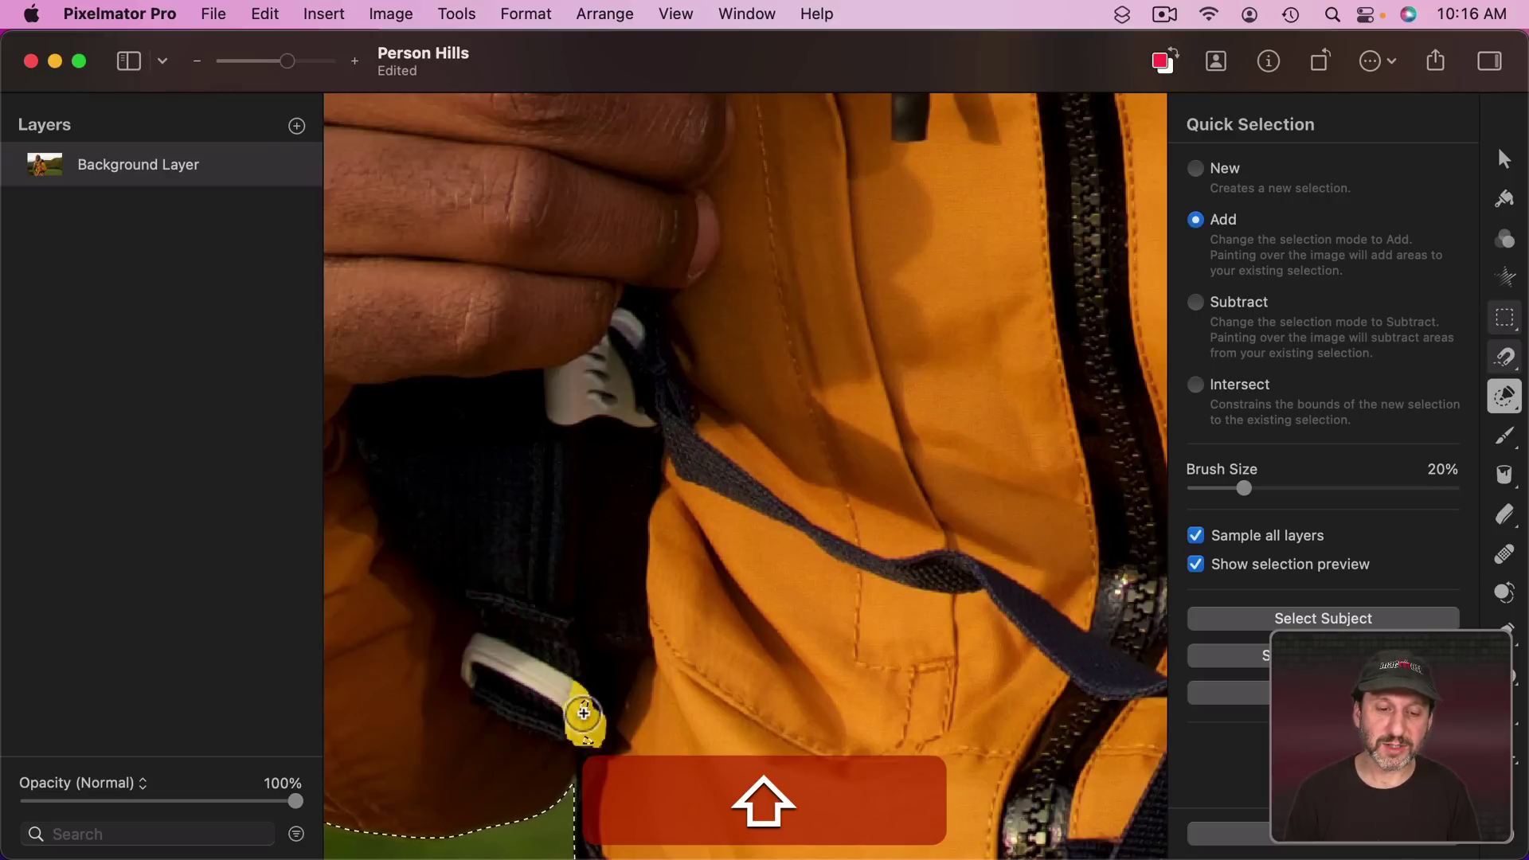
- Check the outline around the man's head, invert the selection and delete the hills behind him
scroll(593, 733, "down", 5)
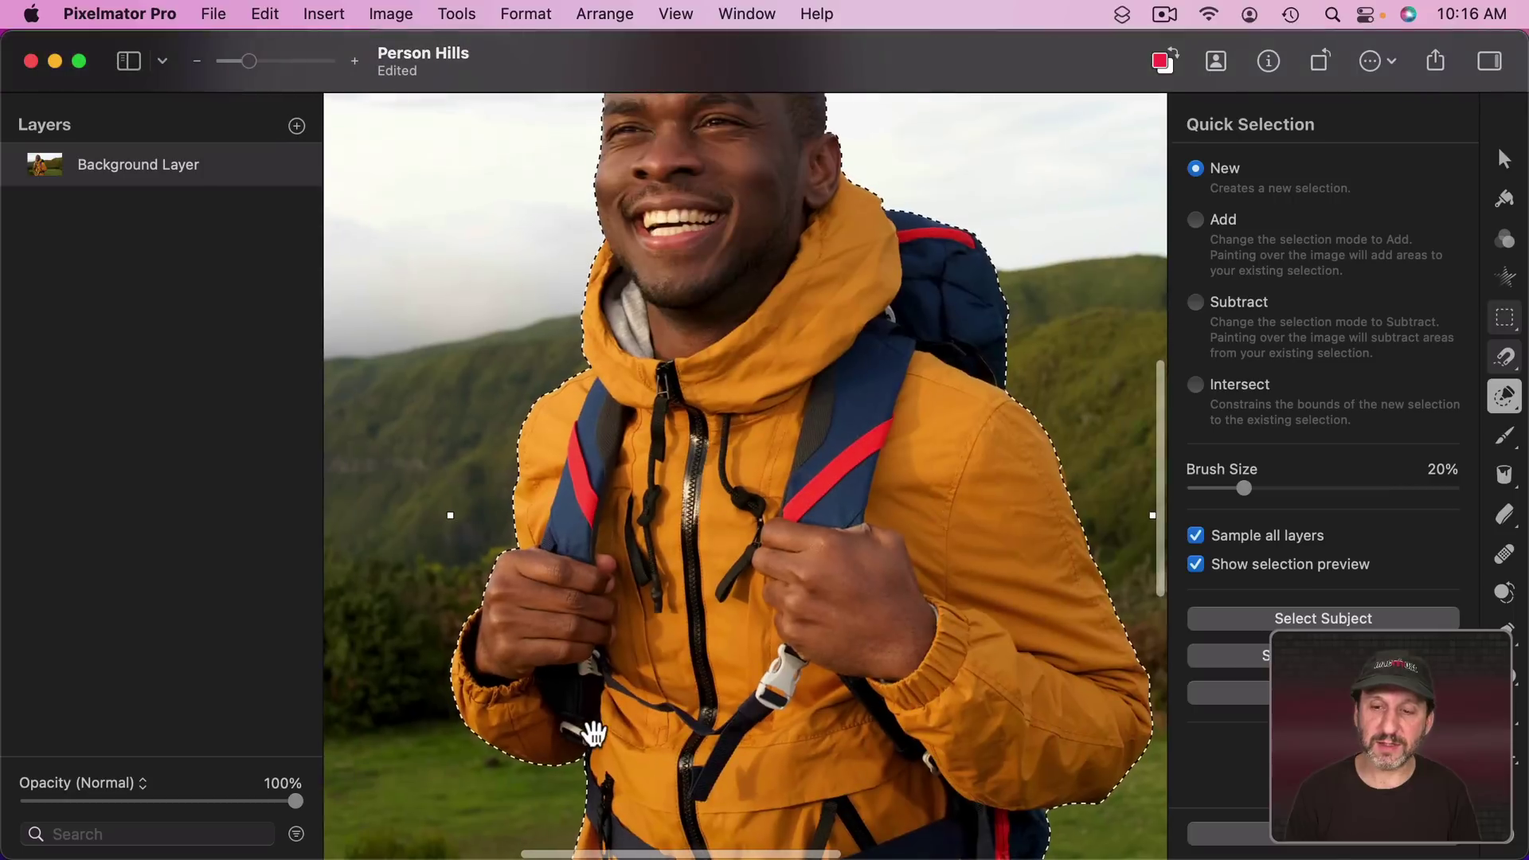
scroll(593, 732, "up", 4)
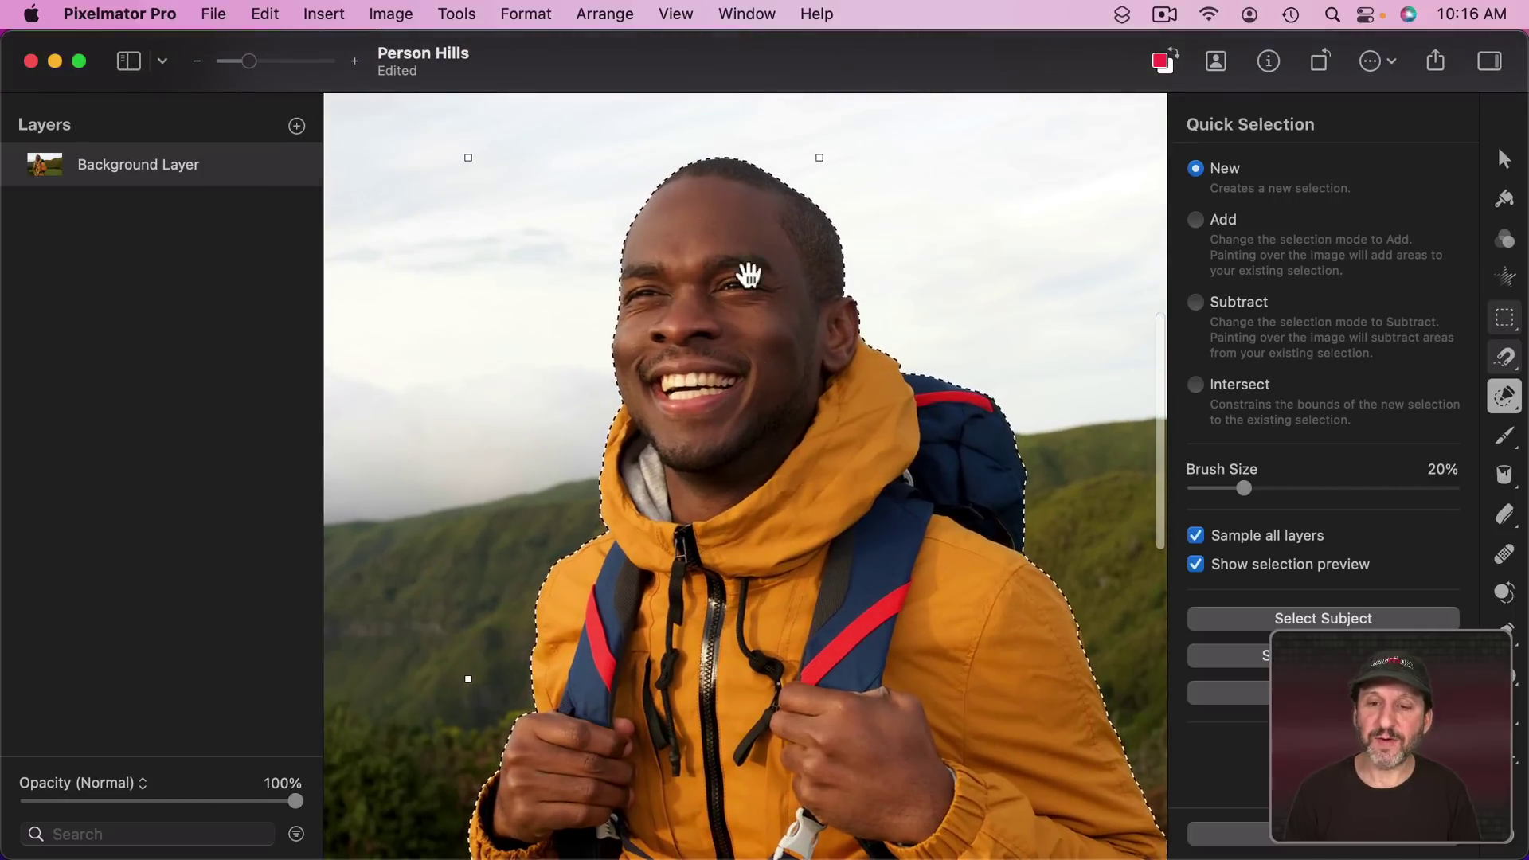
key("super+0")
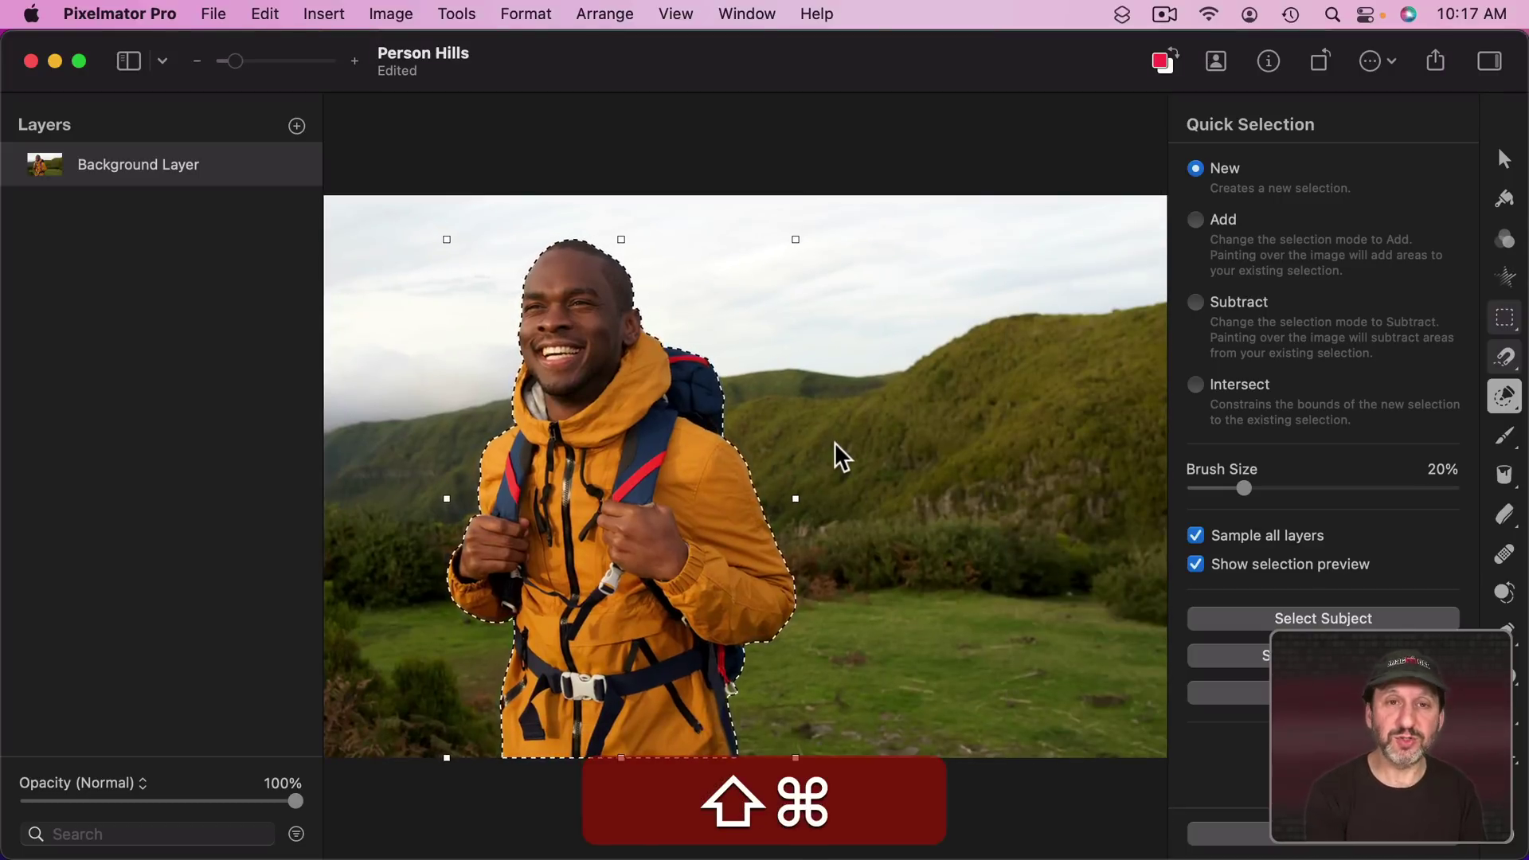
key("super+shift+i")
key("BackSpace")
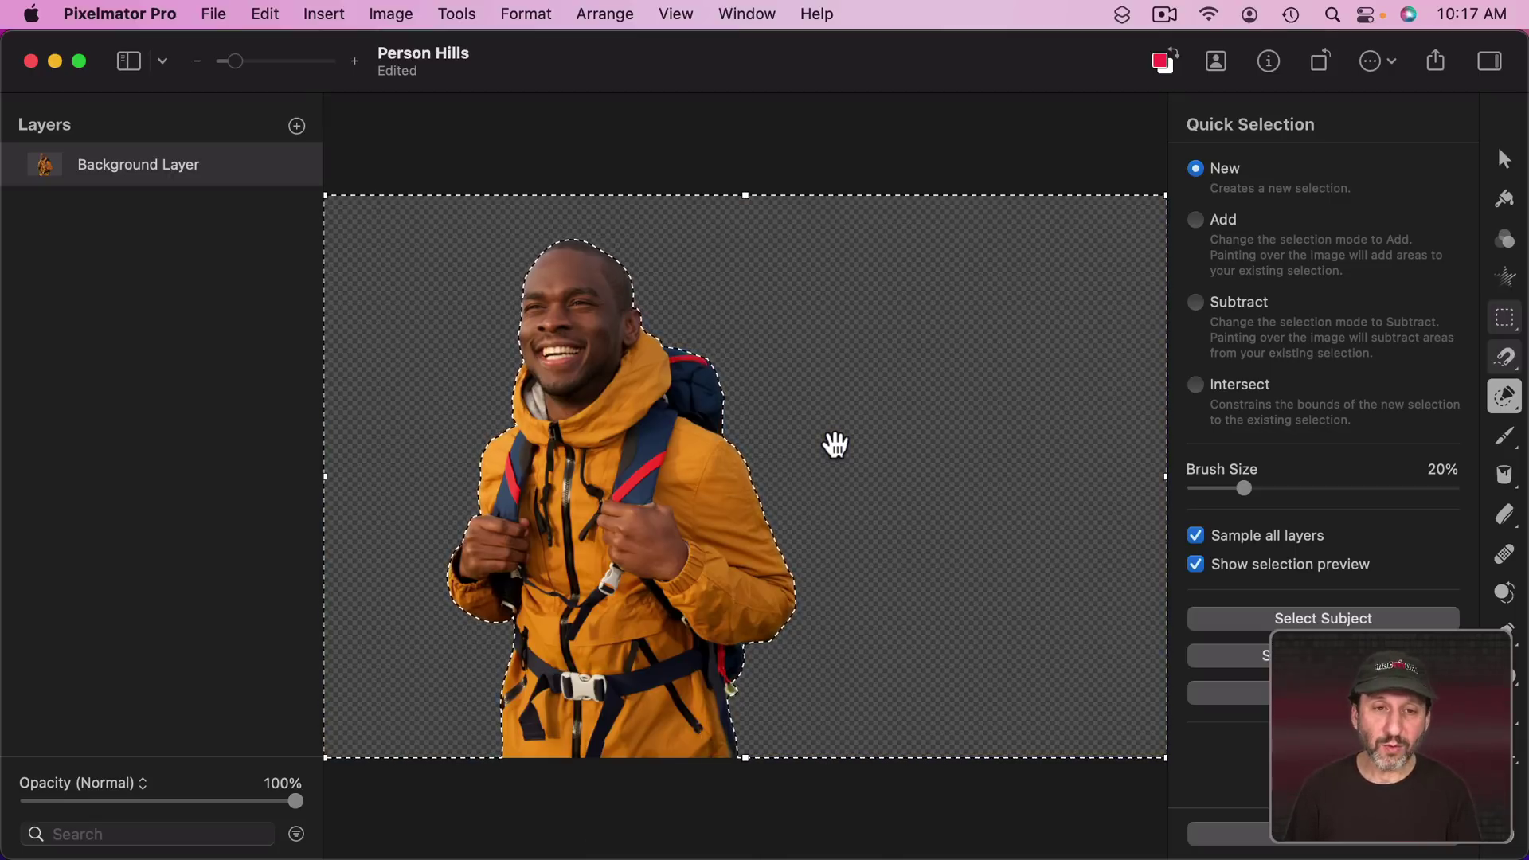
key("super")
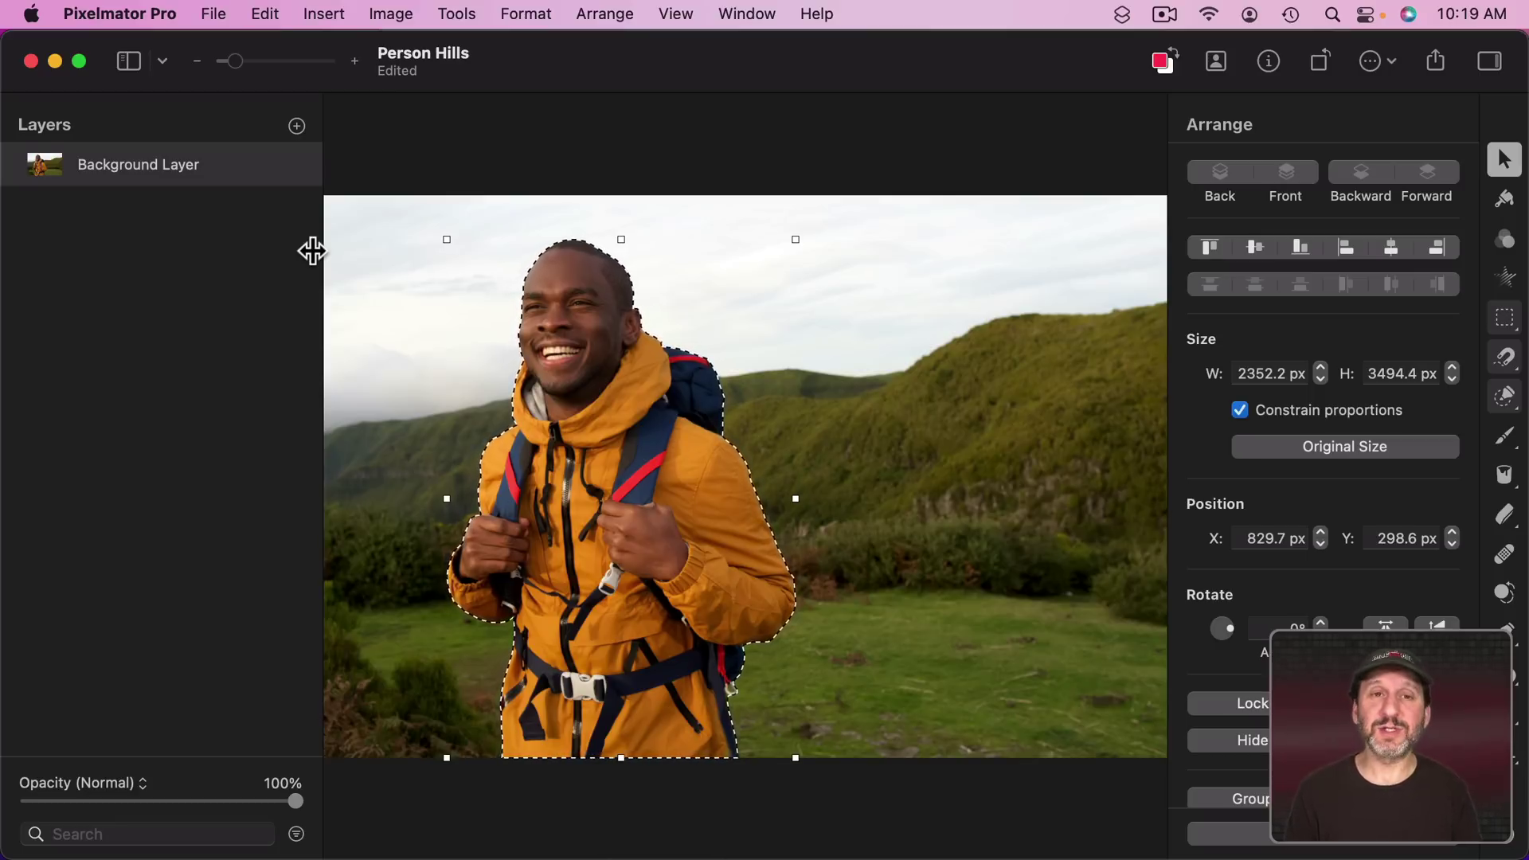
- Cut the selected man onto a new layer and toggle both layers' visibility to check the separation
key("super+x")
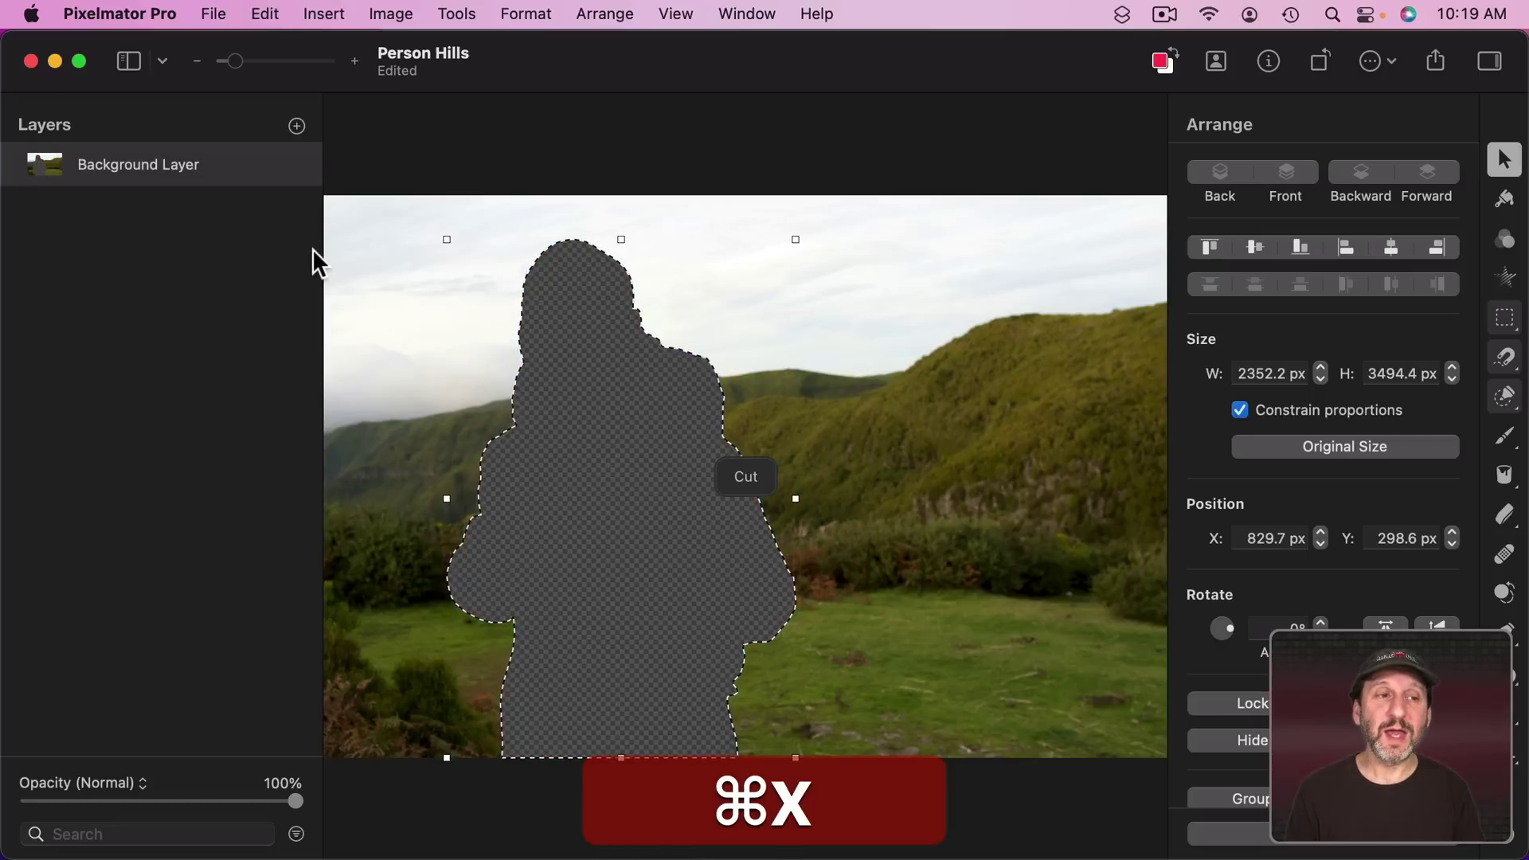
key("super+v")
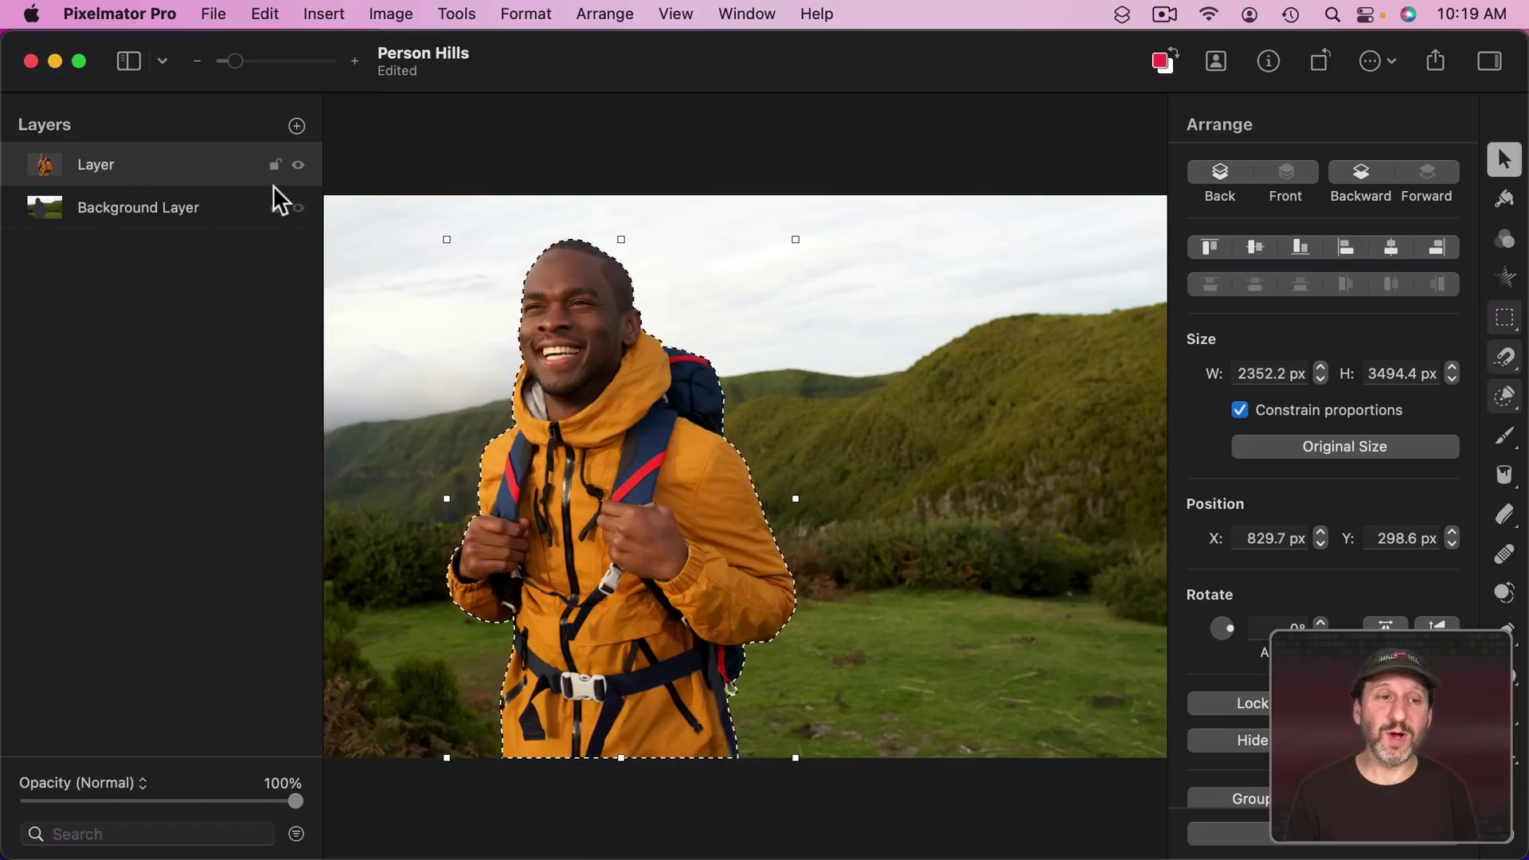
left_click(297, 209)
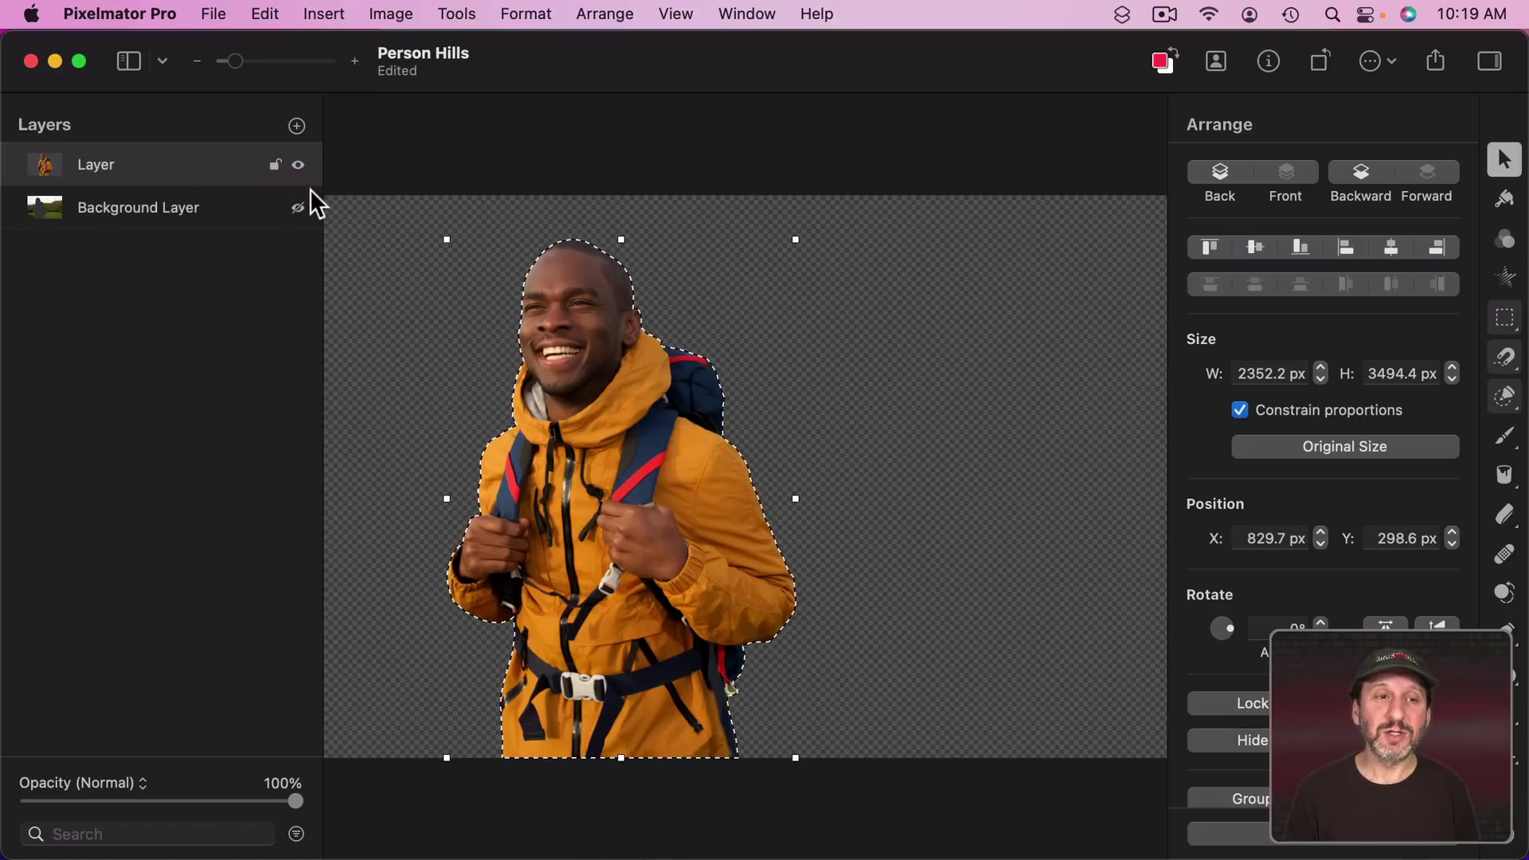
left_click(298, 208)
left_click(297, 165)
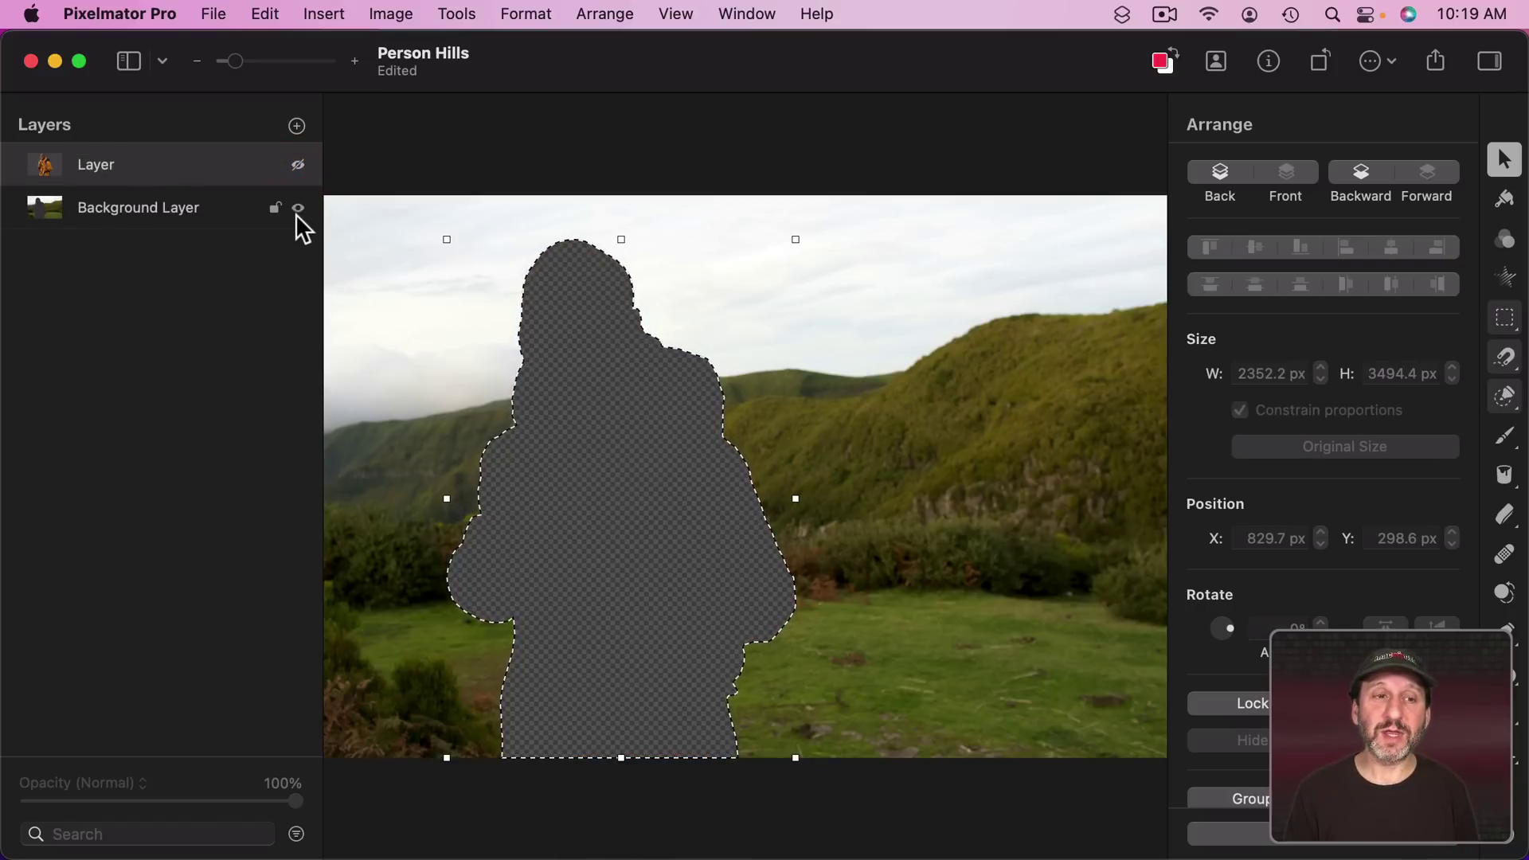
left_click(298, 165)
- Undo the layer visibility changes, the paste and the cut
key("super+z")
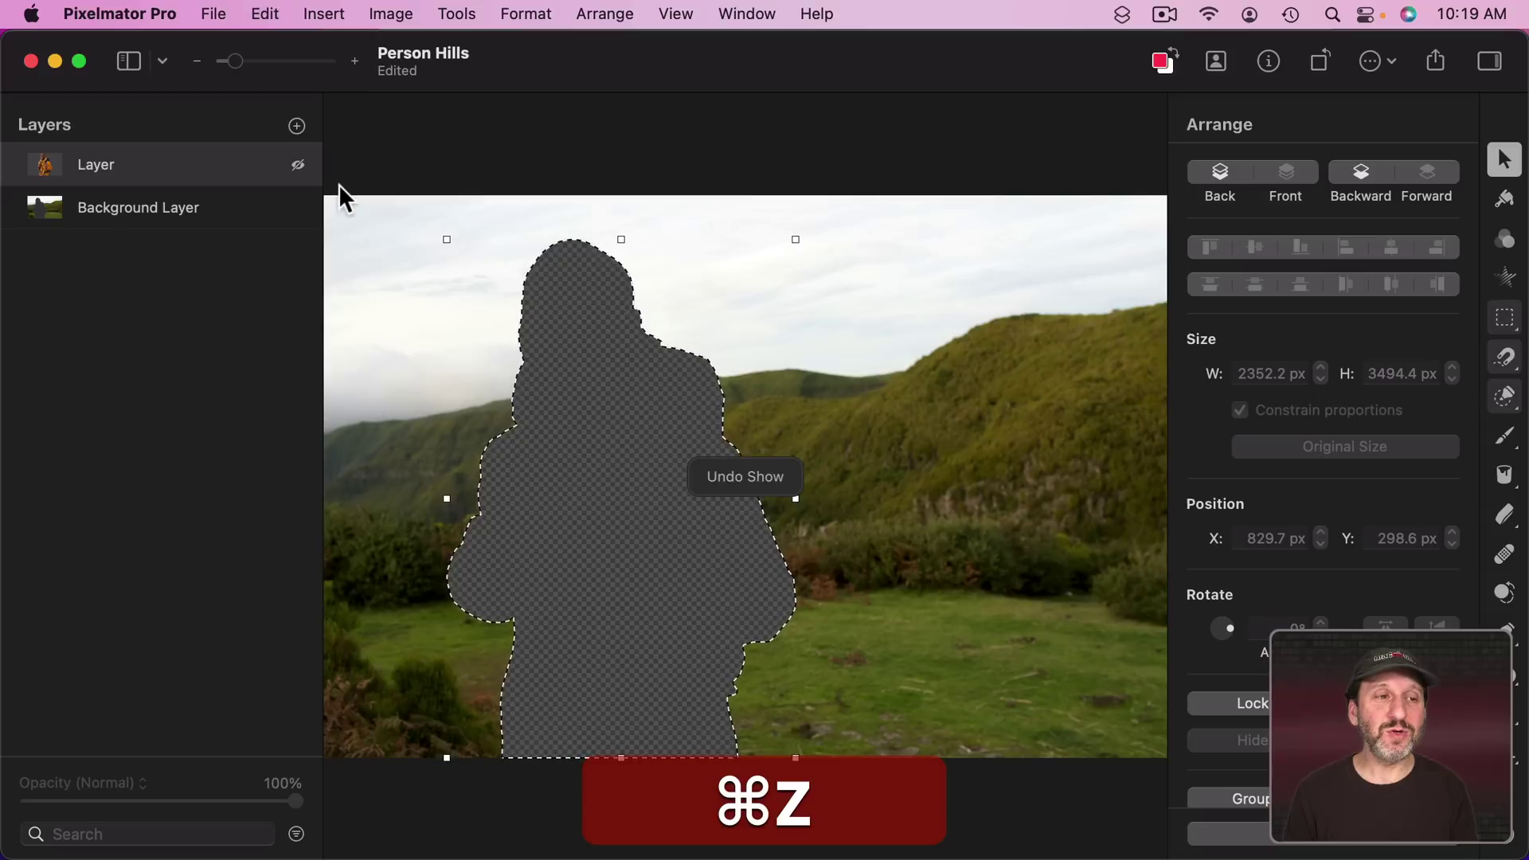
key("super+z")
key("super+z")
key("super+z")
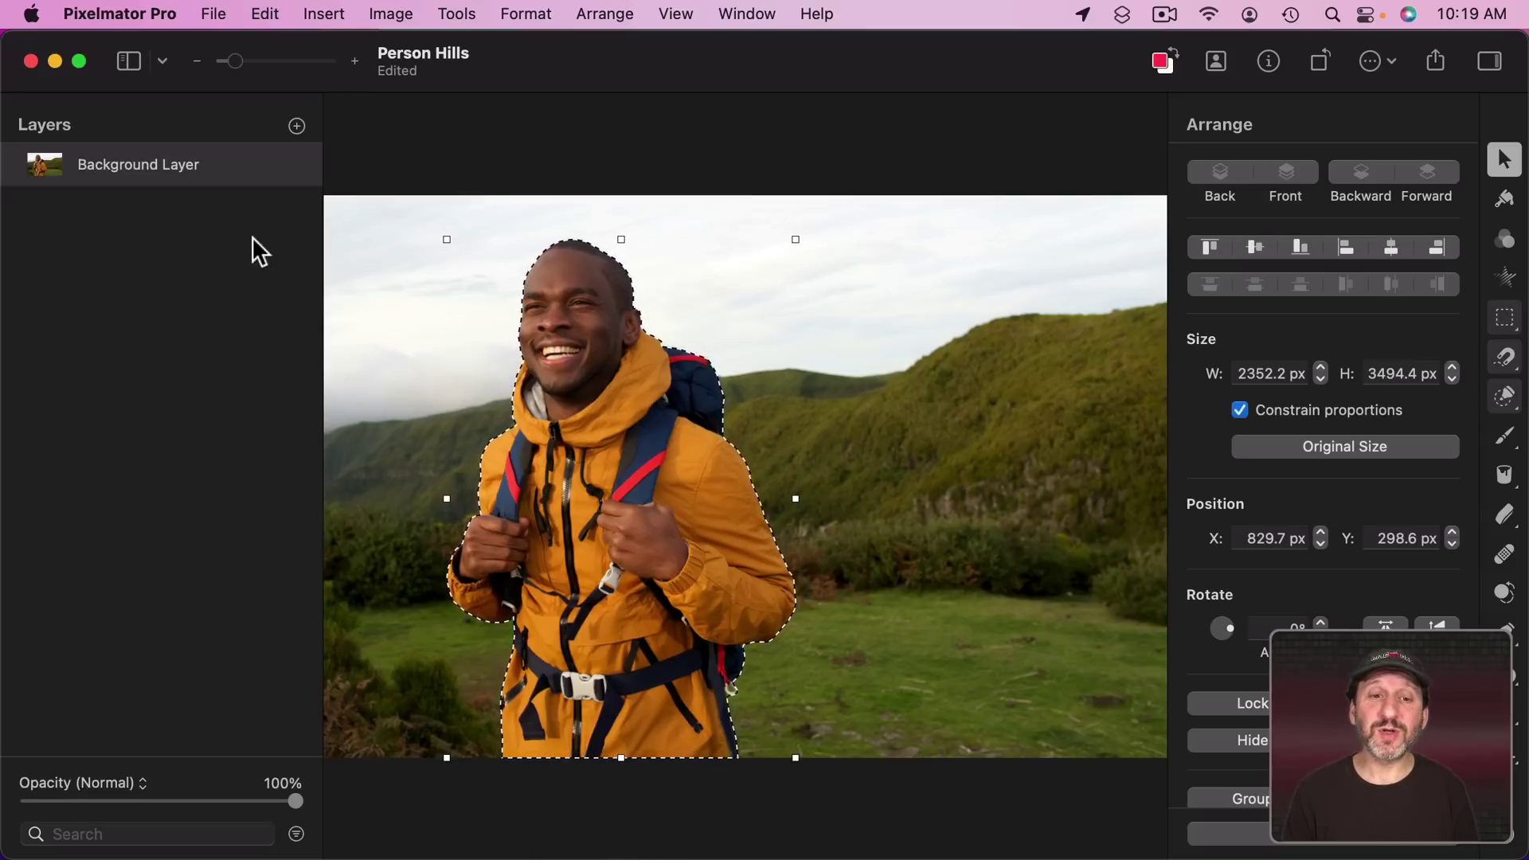
- Copy the selected man onto a new layer and toggle visibility to compare the copy with the intact Background Layer
key("super+c")
key("super+v")
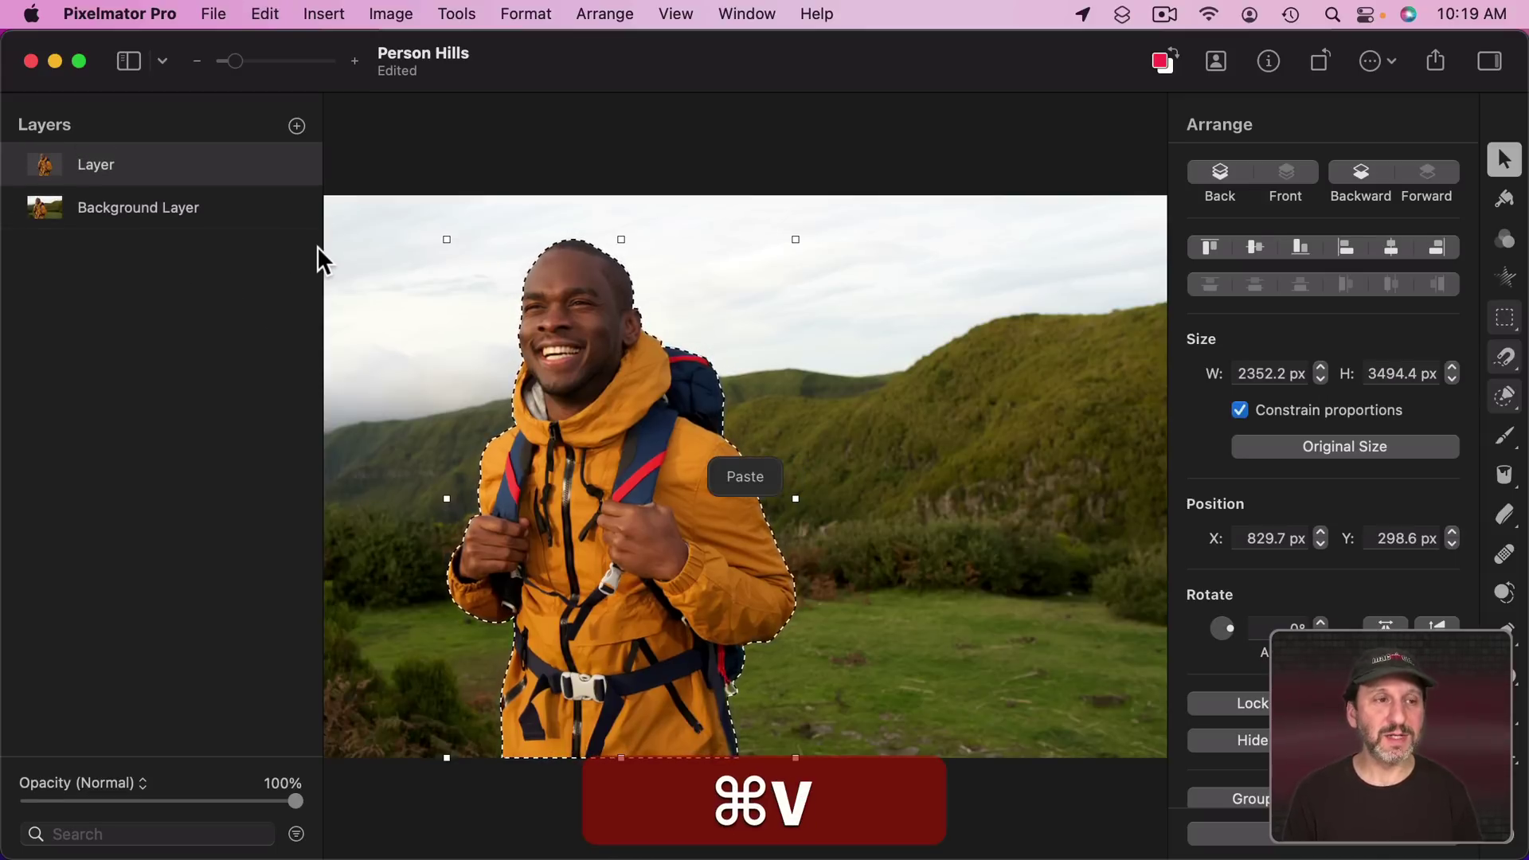
left_click(299, 208)
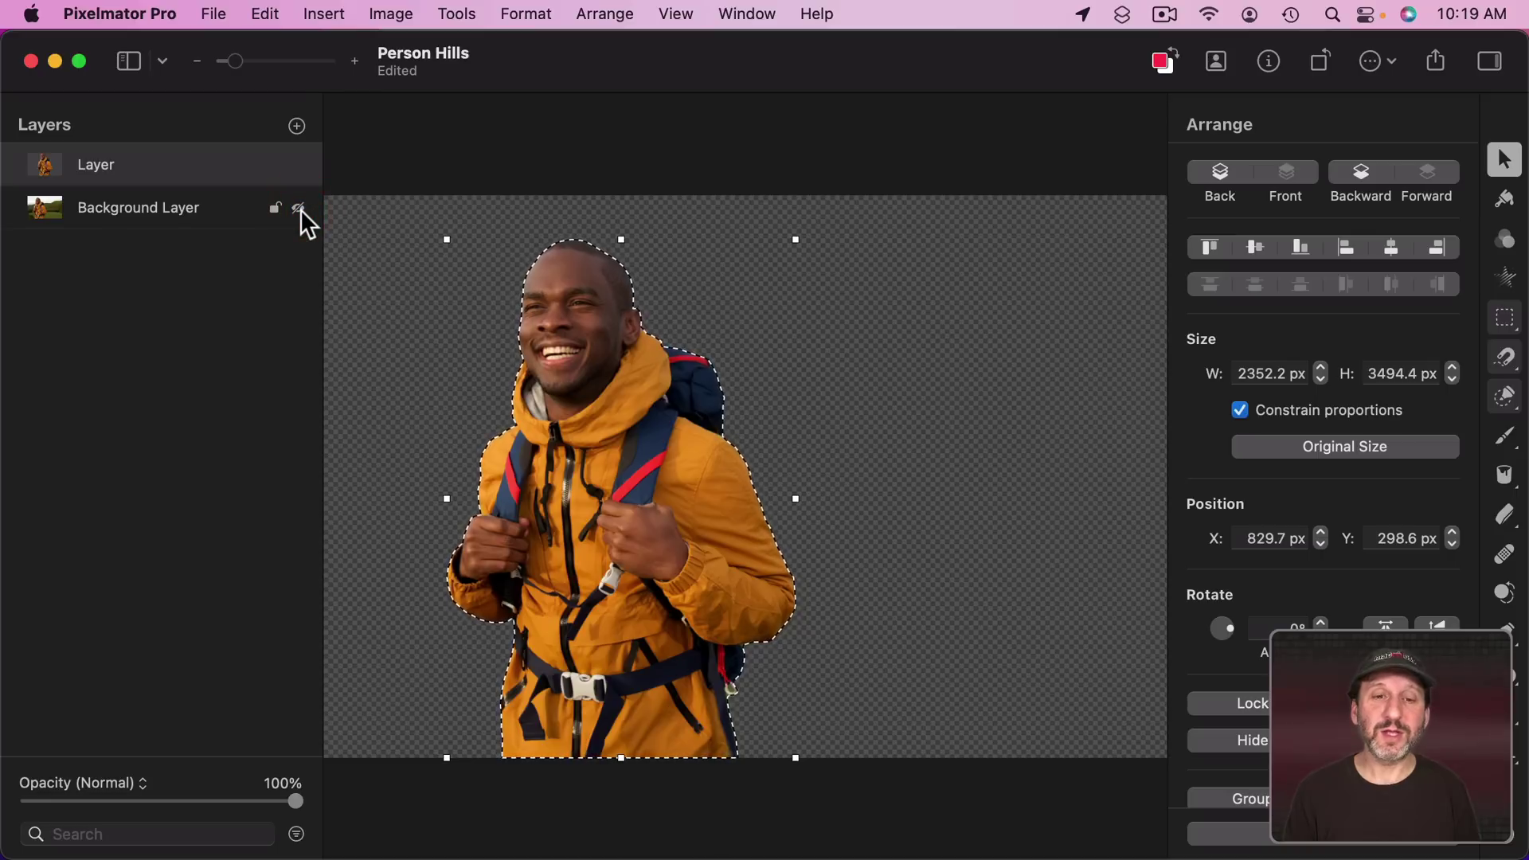
left_click(300, 208)
left_click(299, 165)
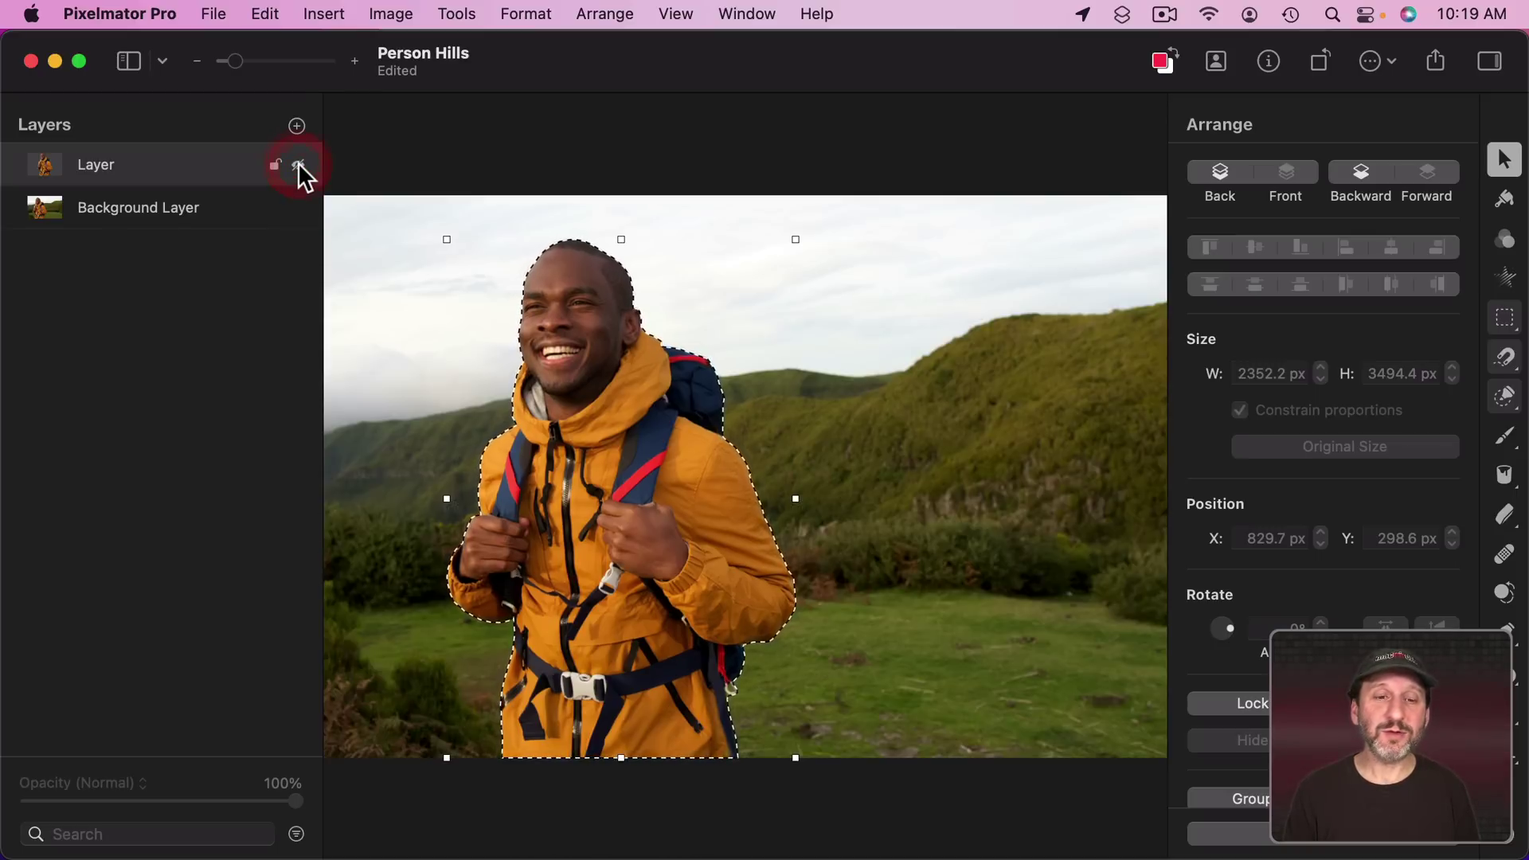
- Clear the selection, show the copied layer and apply a Gaussian blur effect to the Background Layer, adjusting its radius
key("super+d")
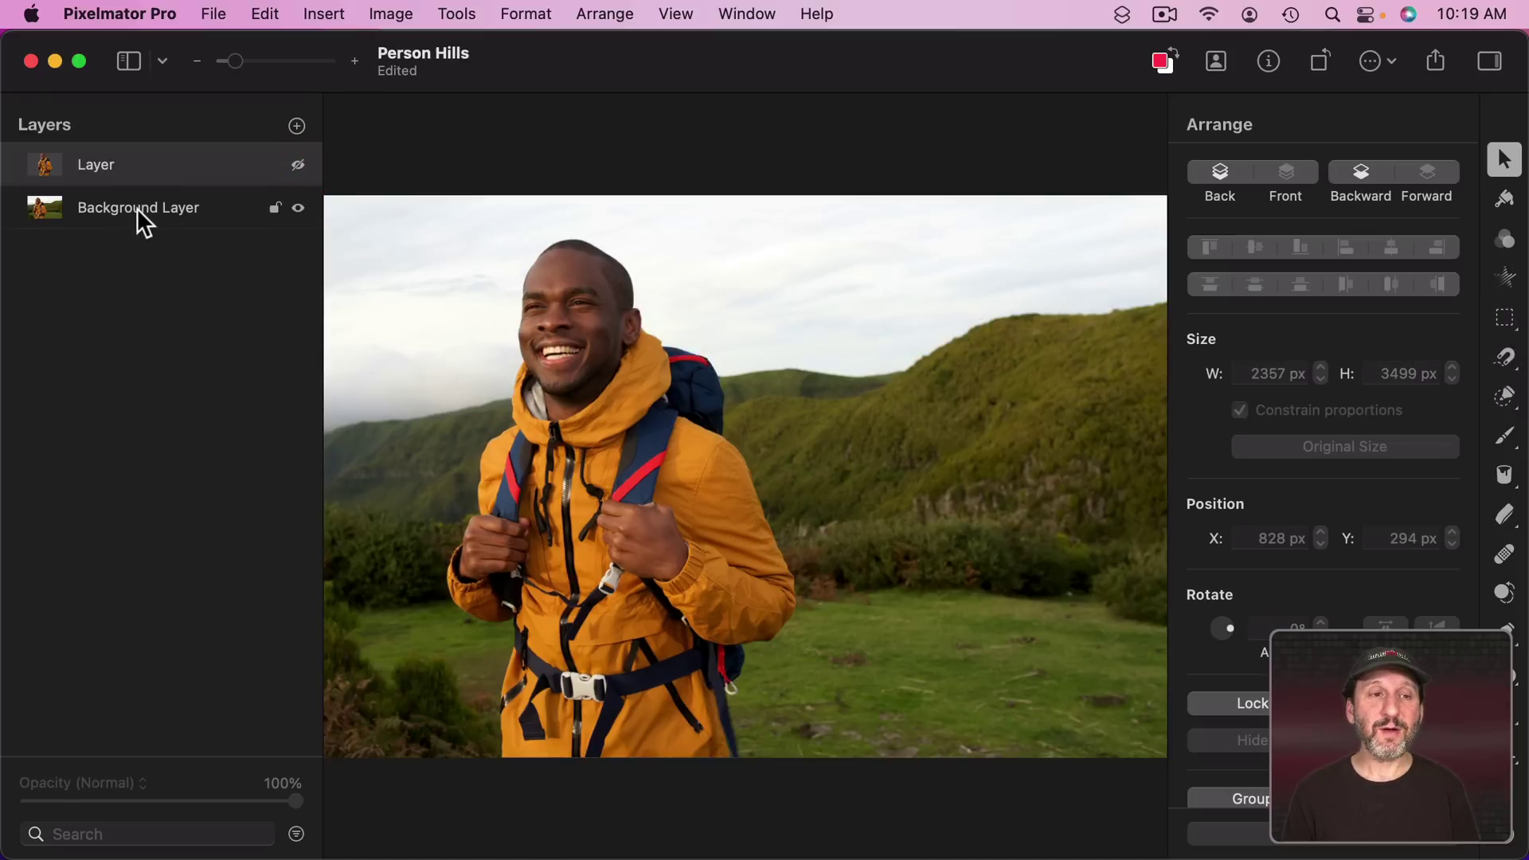
left_click(137, 208)
left_click(298, 165)
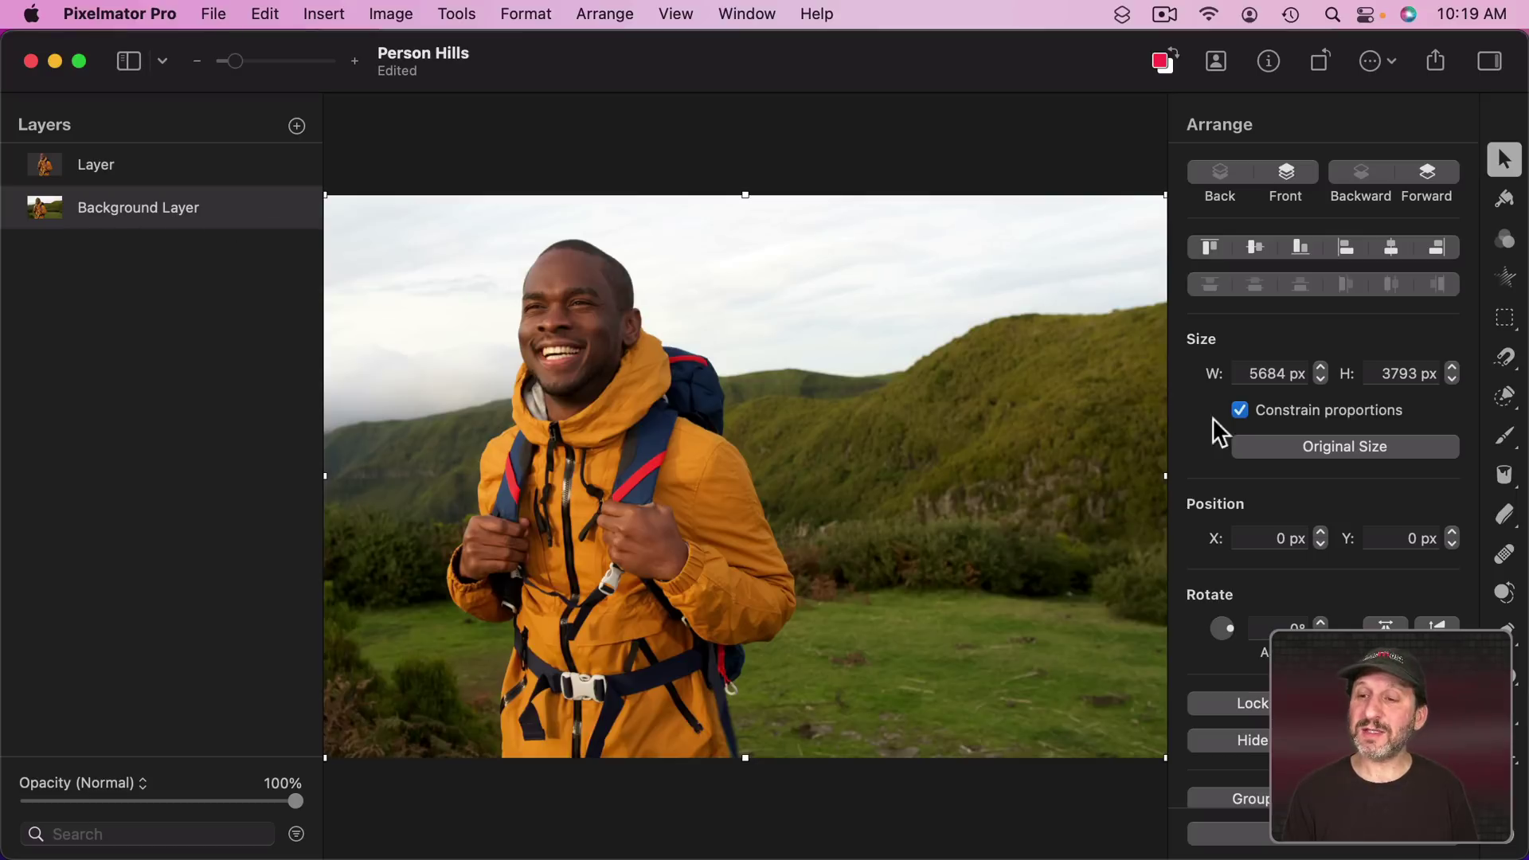
left_click(1506, 280)
left_click(1315, 356)
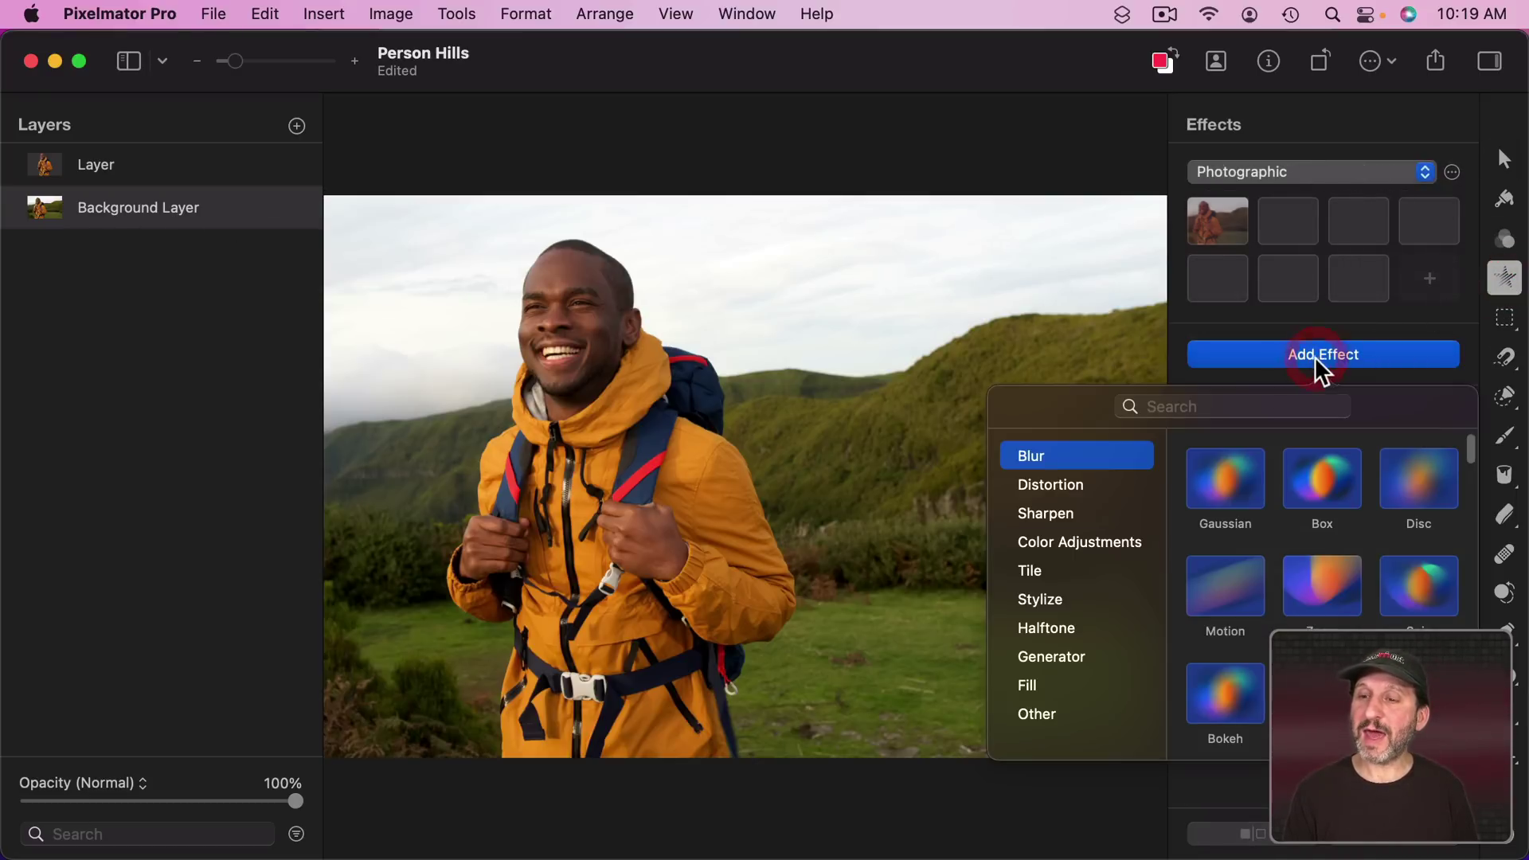
left_click(1225, 478)
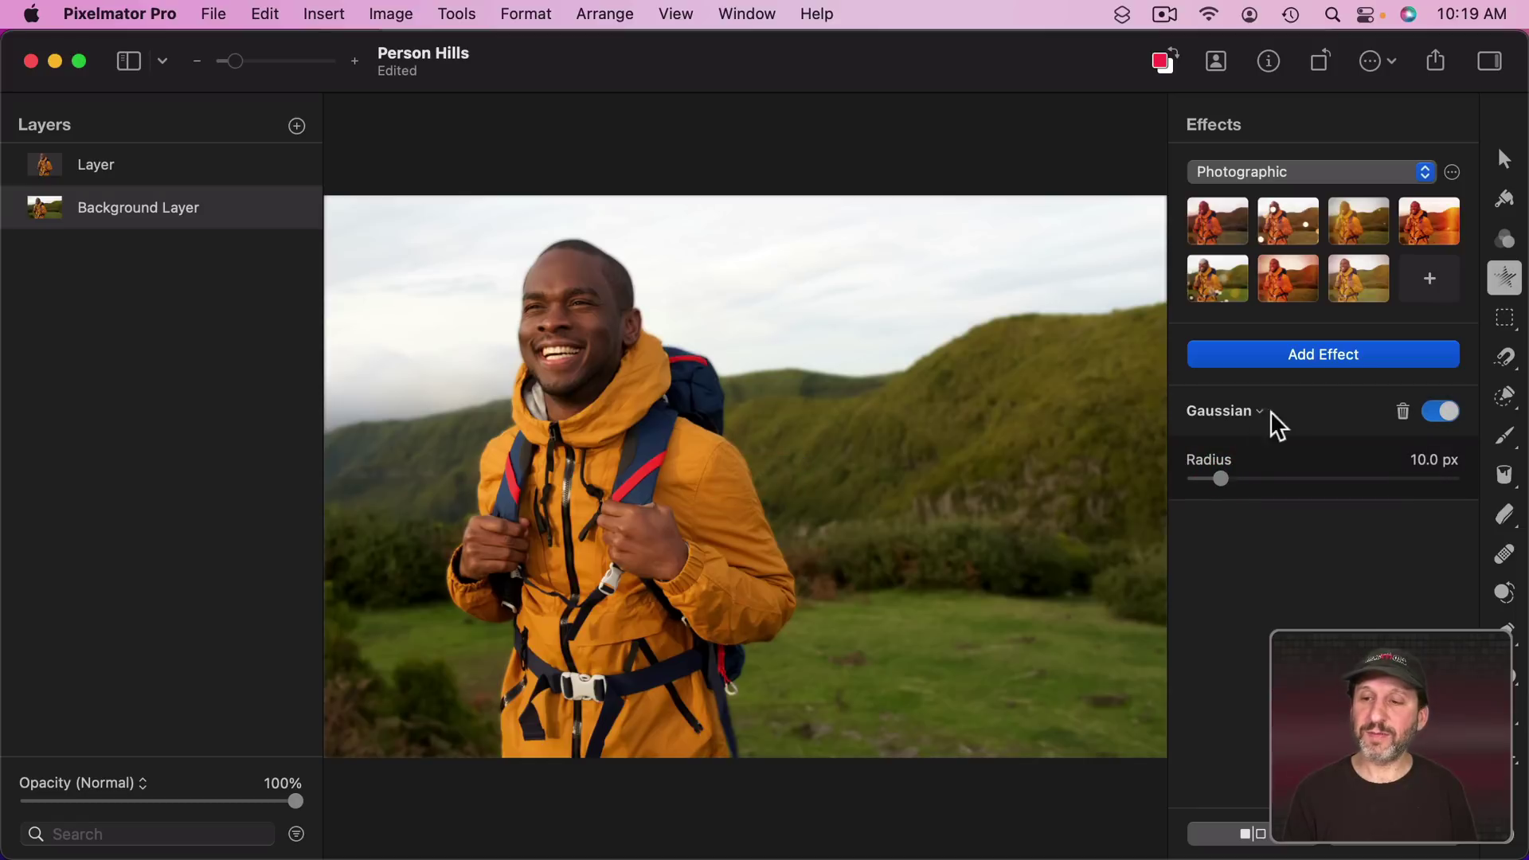
mouse_move(1222, 476)
left_mouse_down()
mouse_move(1276, 479)
mouse_move(1219, 478)
left_mouse_up()
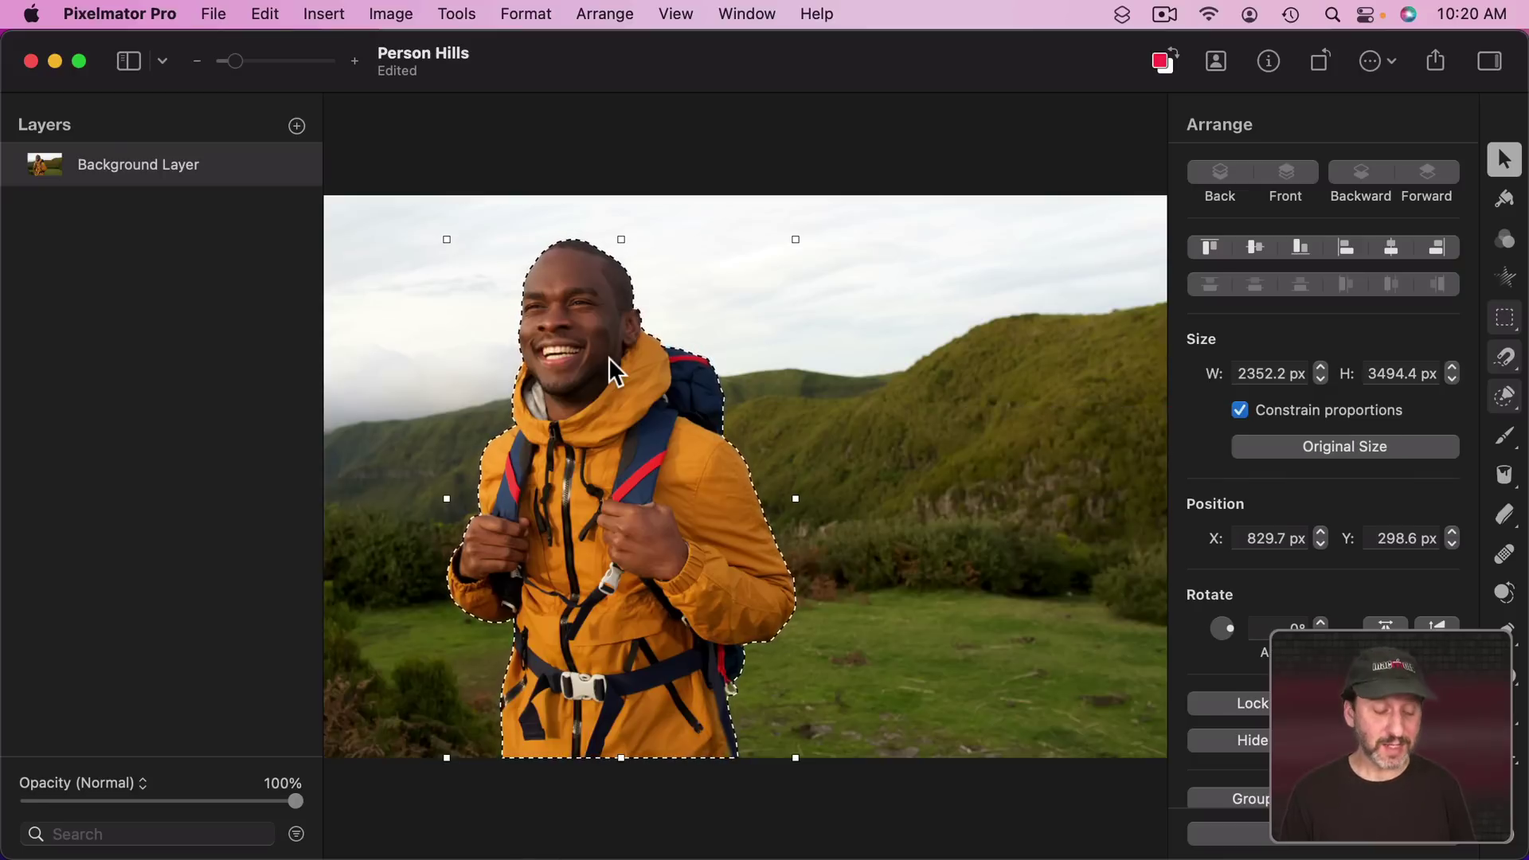
- Copy the selected man onto a new layer and insert the Mountain photo between it and the Background Layer
key("super+c")
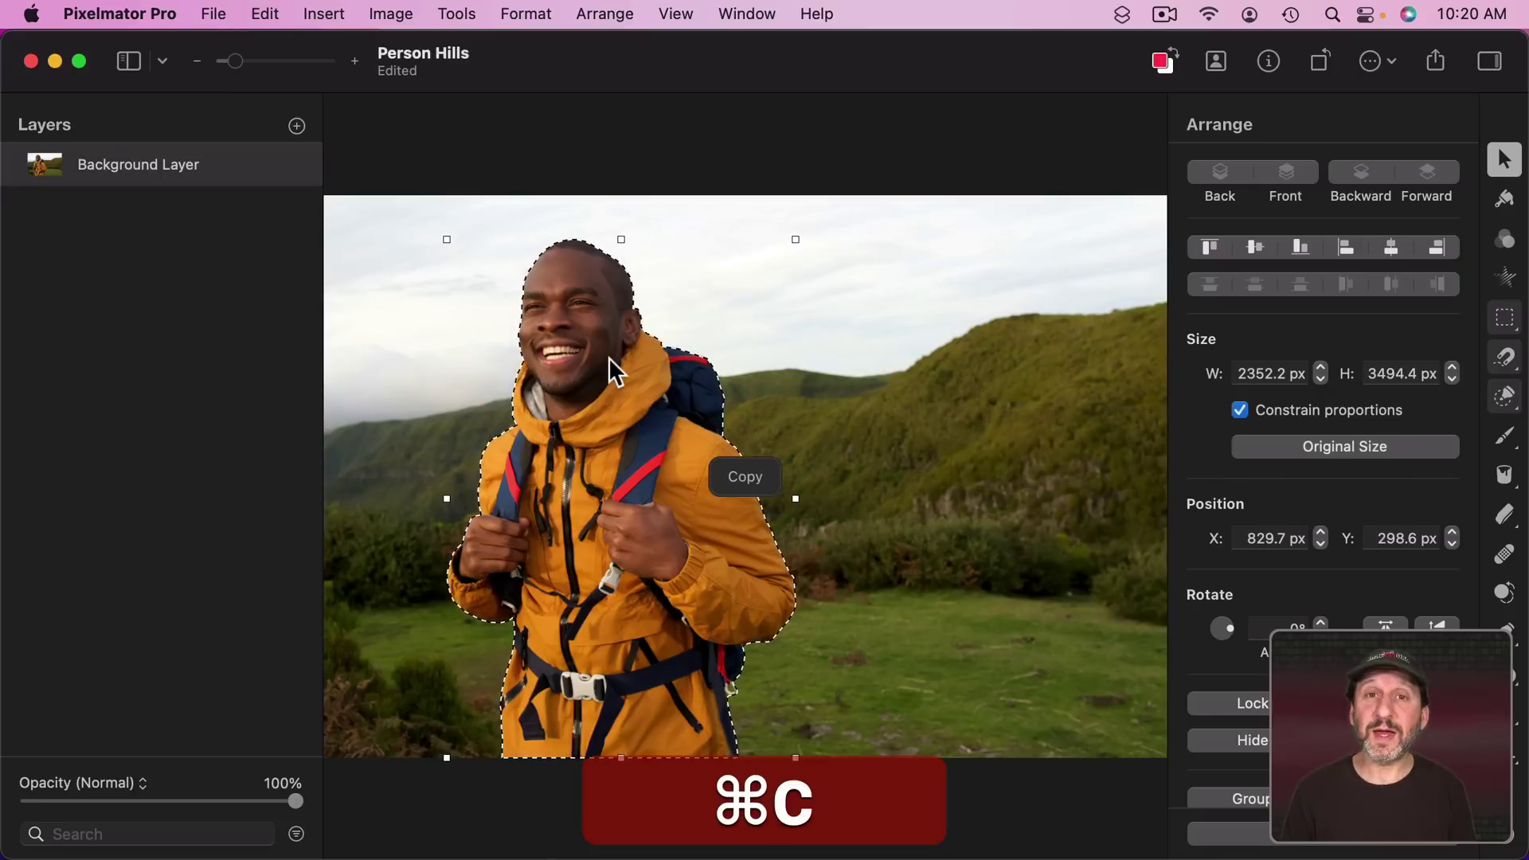
key("super+v")
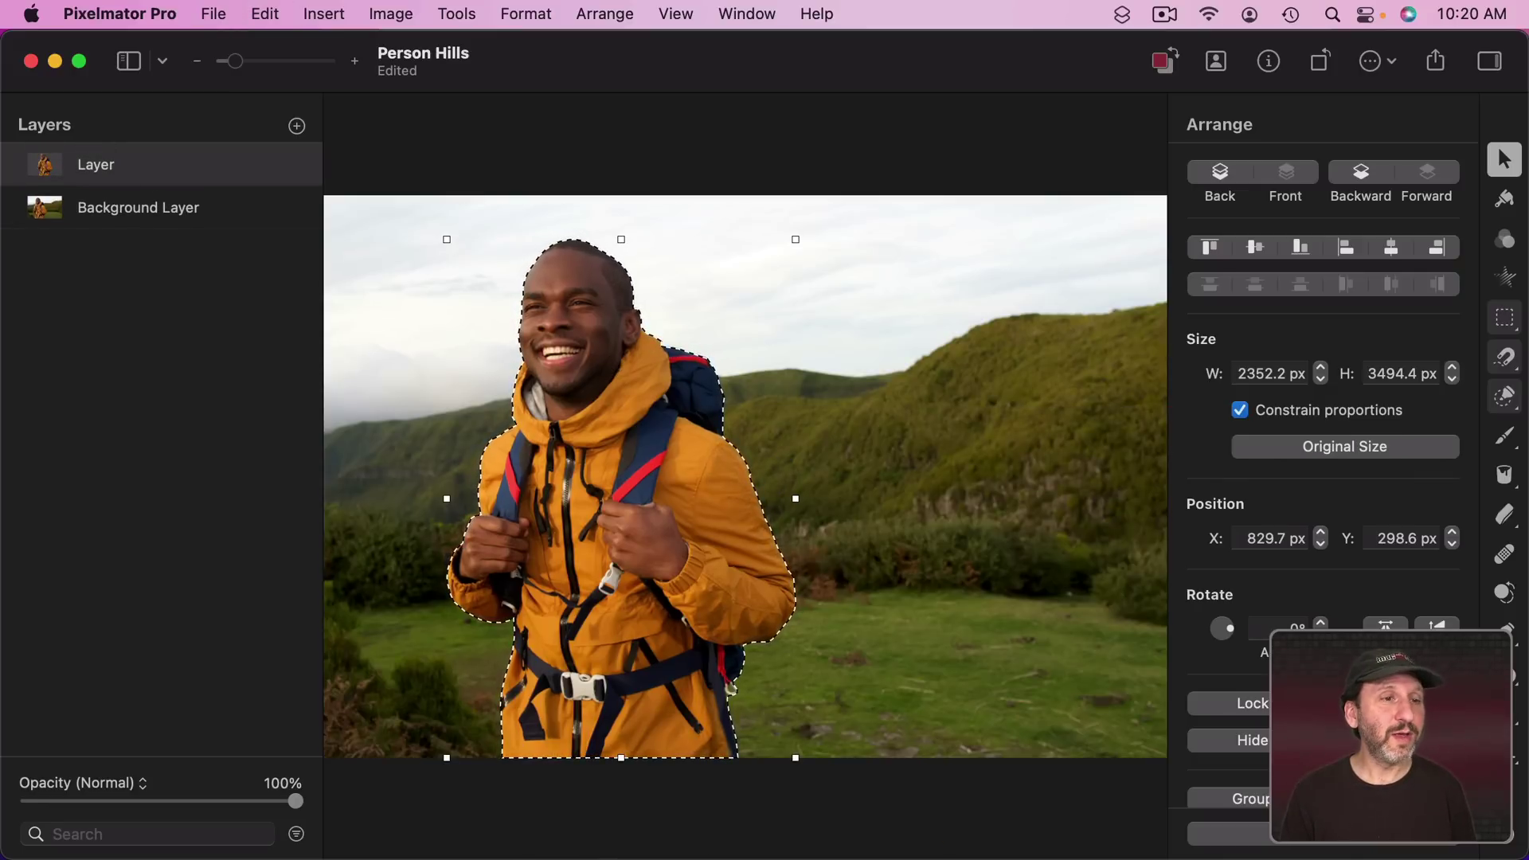
left_click_drag(252, 64, 166, 220)
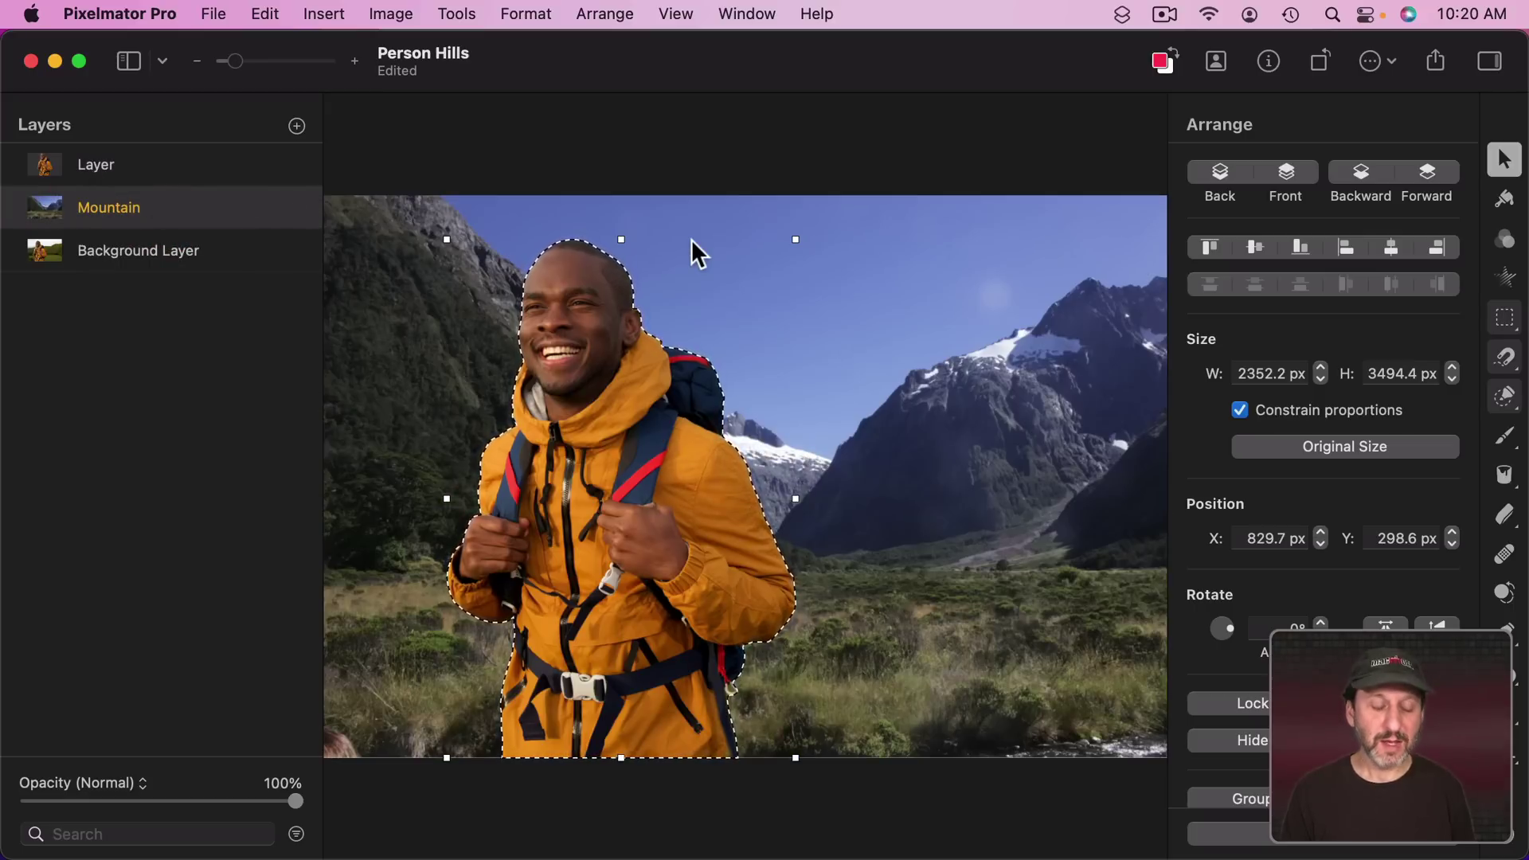
- Clear the selection, move the cut-out man towards the photo's right side and scale him to about 2026 by 3007 px
key("super+d")
left_click(581, 331)
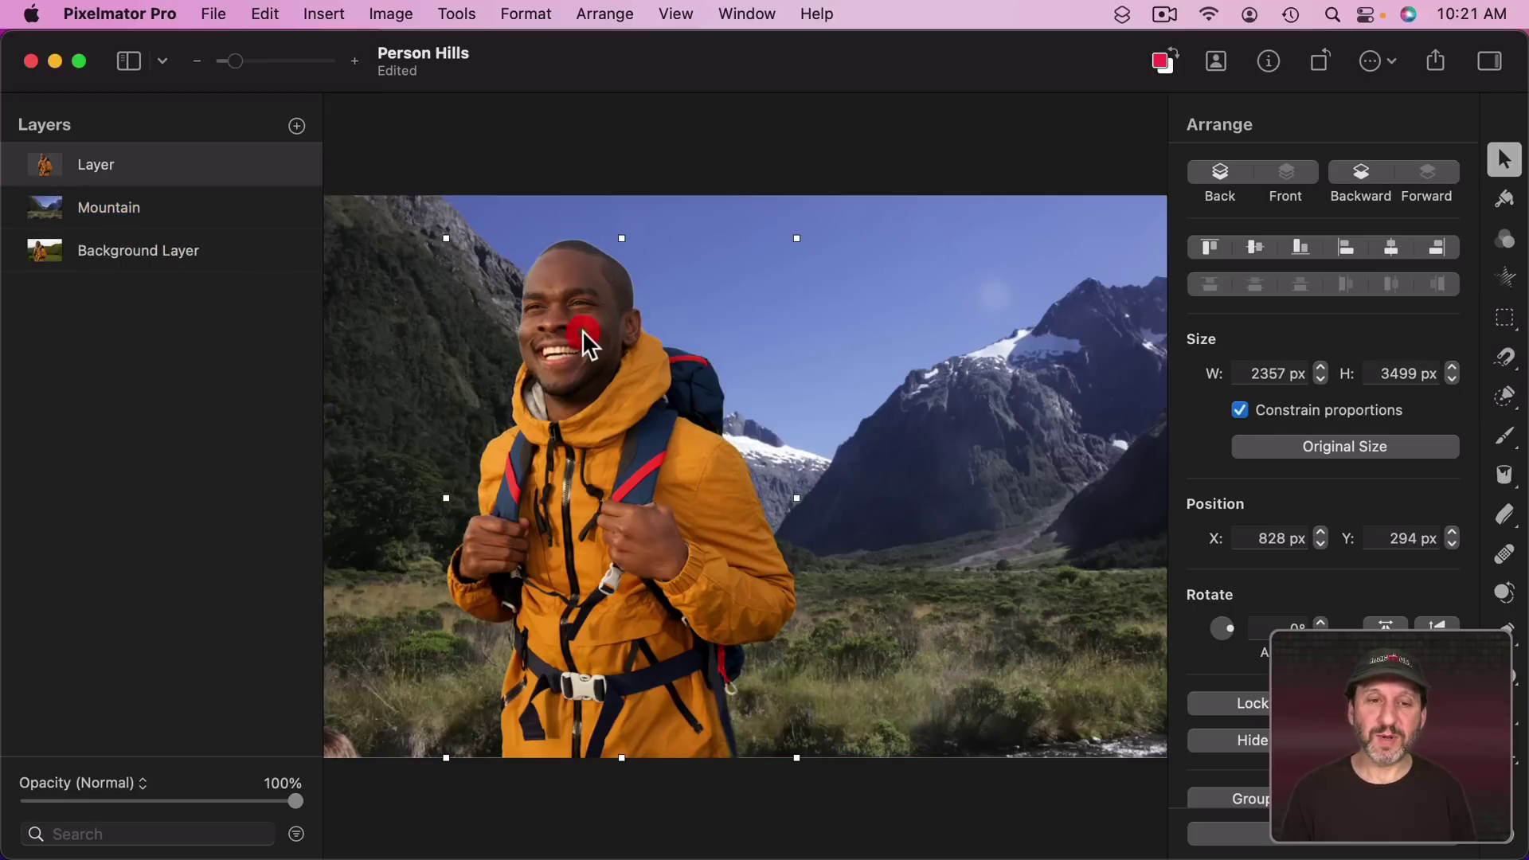
left_click_drag(583, 335, 903, 409)
left_click_drag(973, 285, 971, 351)
left_click_drag(957, 477, 958, 451)
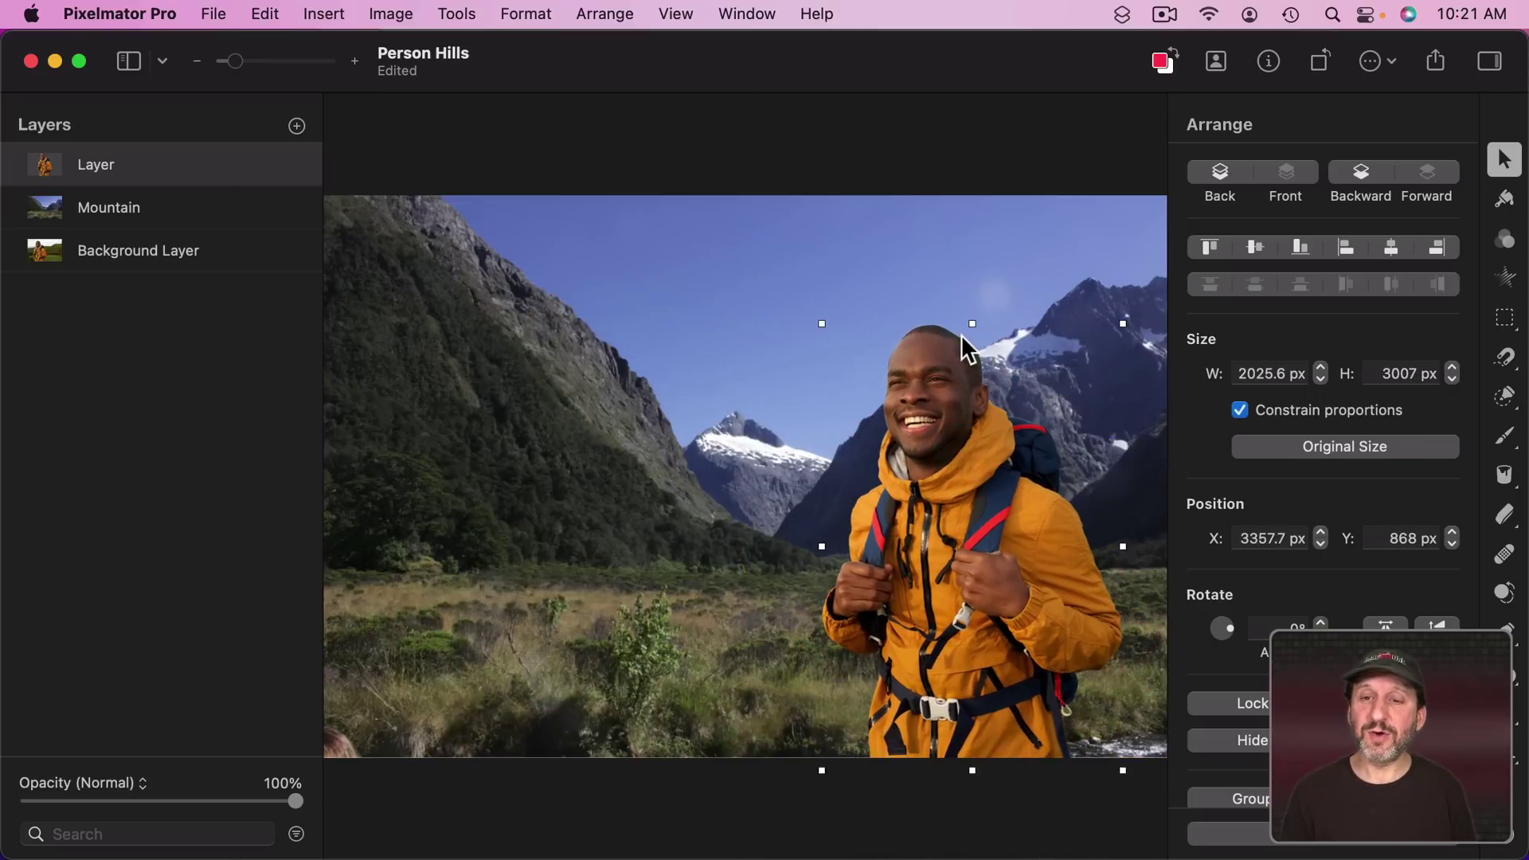
- Inspect the cutout edge around the man's hair and undo the mountain composite back to the selected man on the original photo
scroll(962, 335, "up", 5)
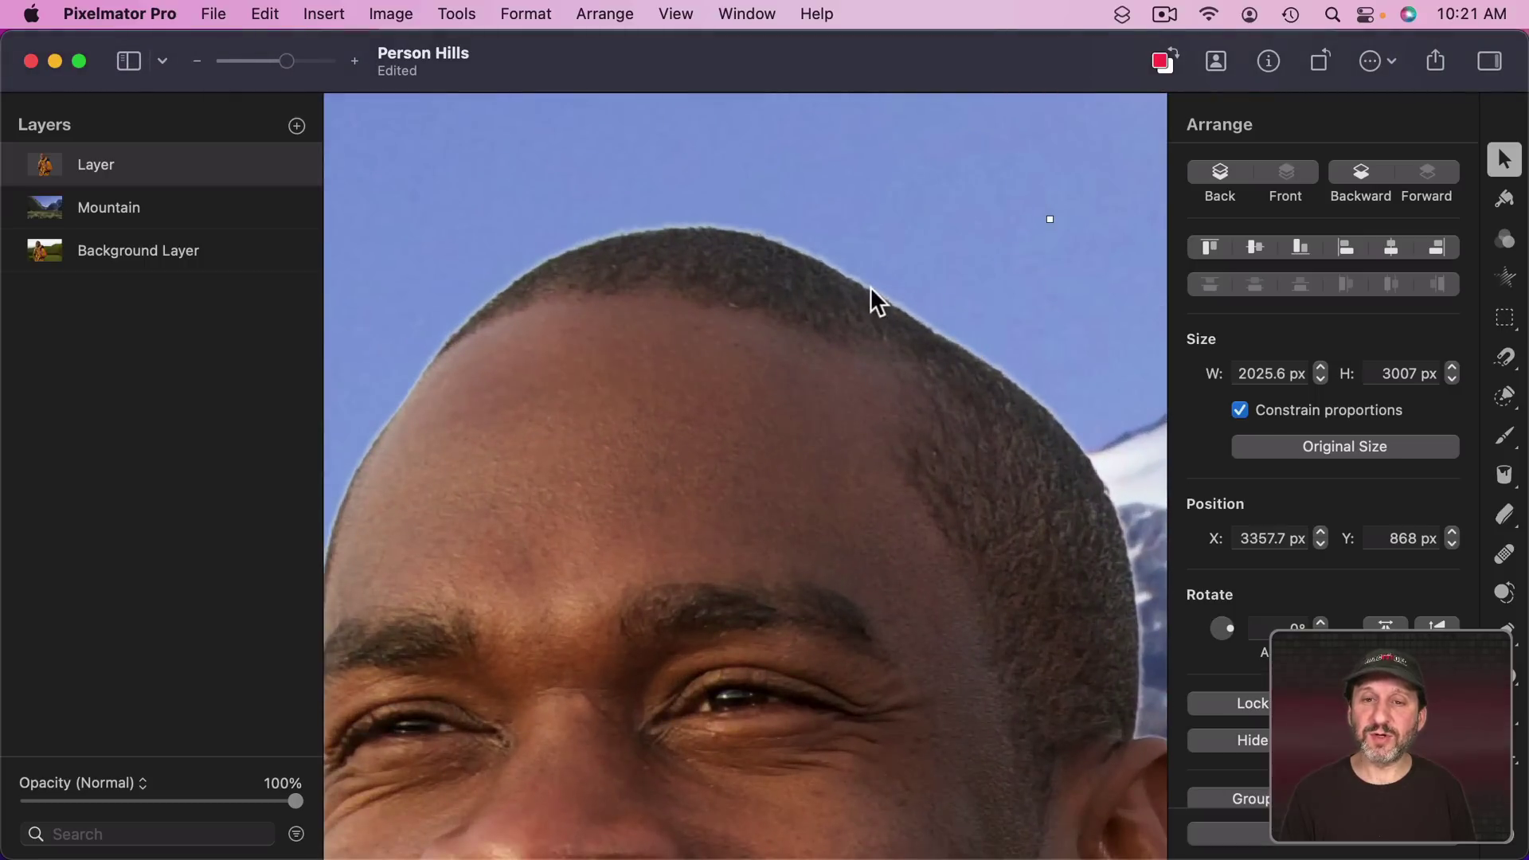
scroll(702, 231, "down", 2)
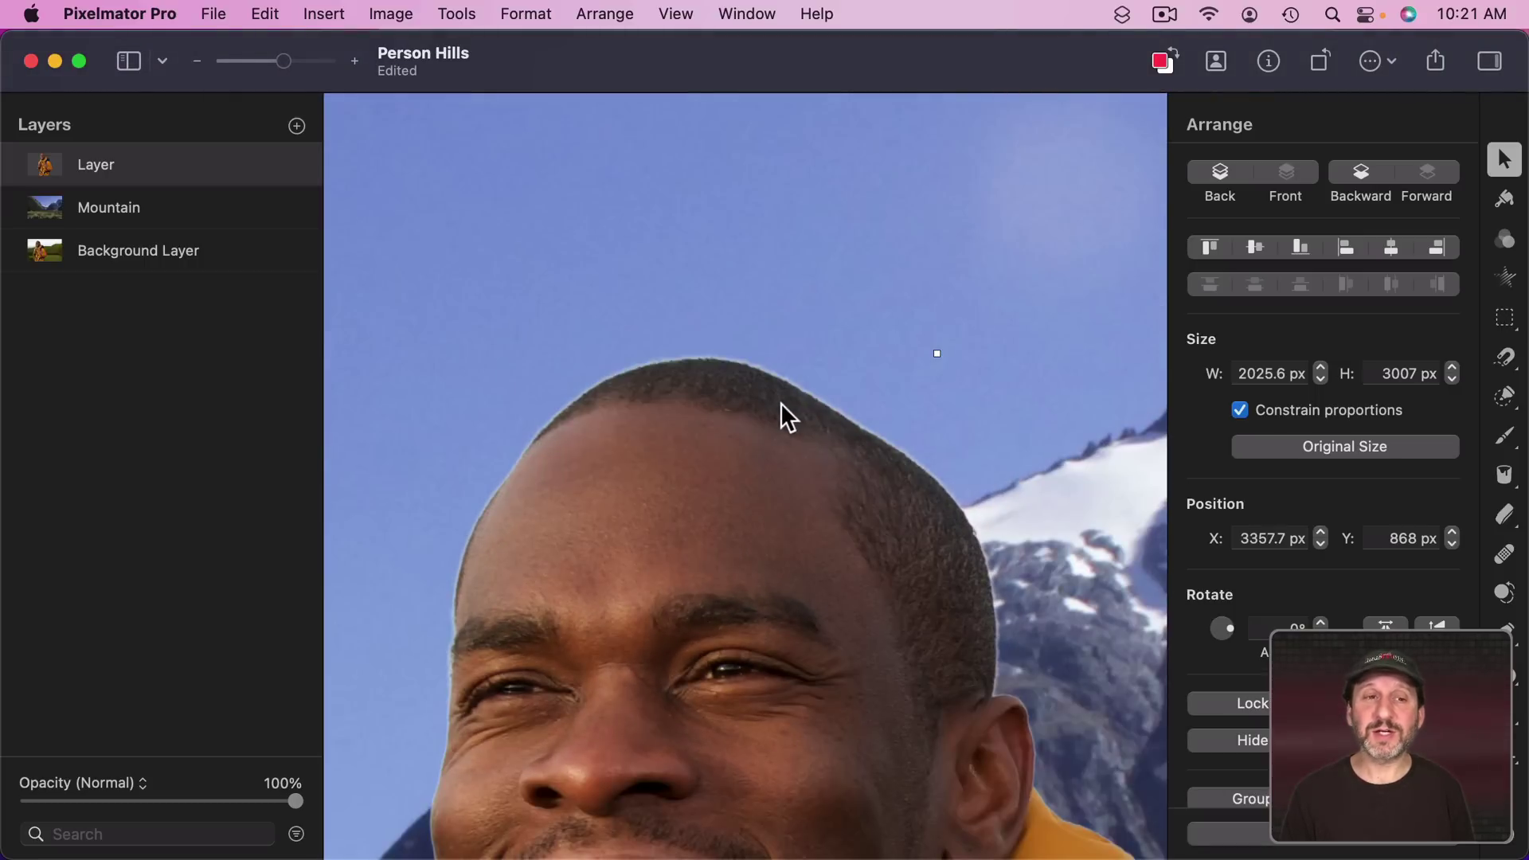
key("super+z")
key("super+z")
key("super+z")
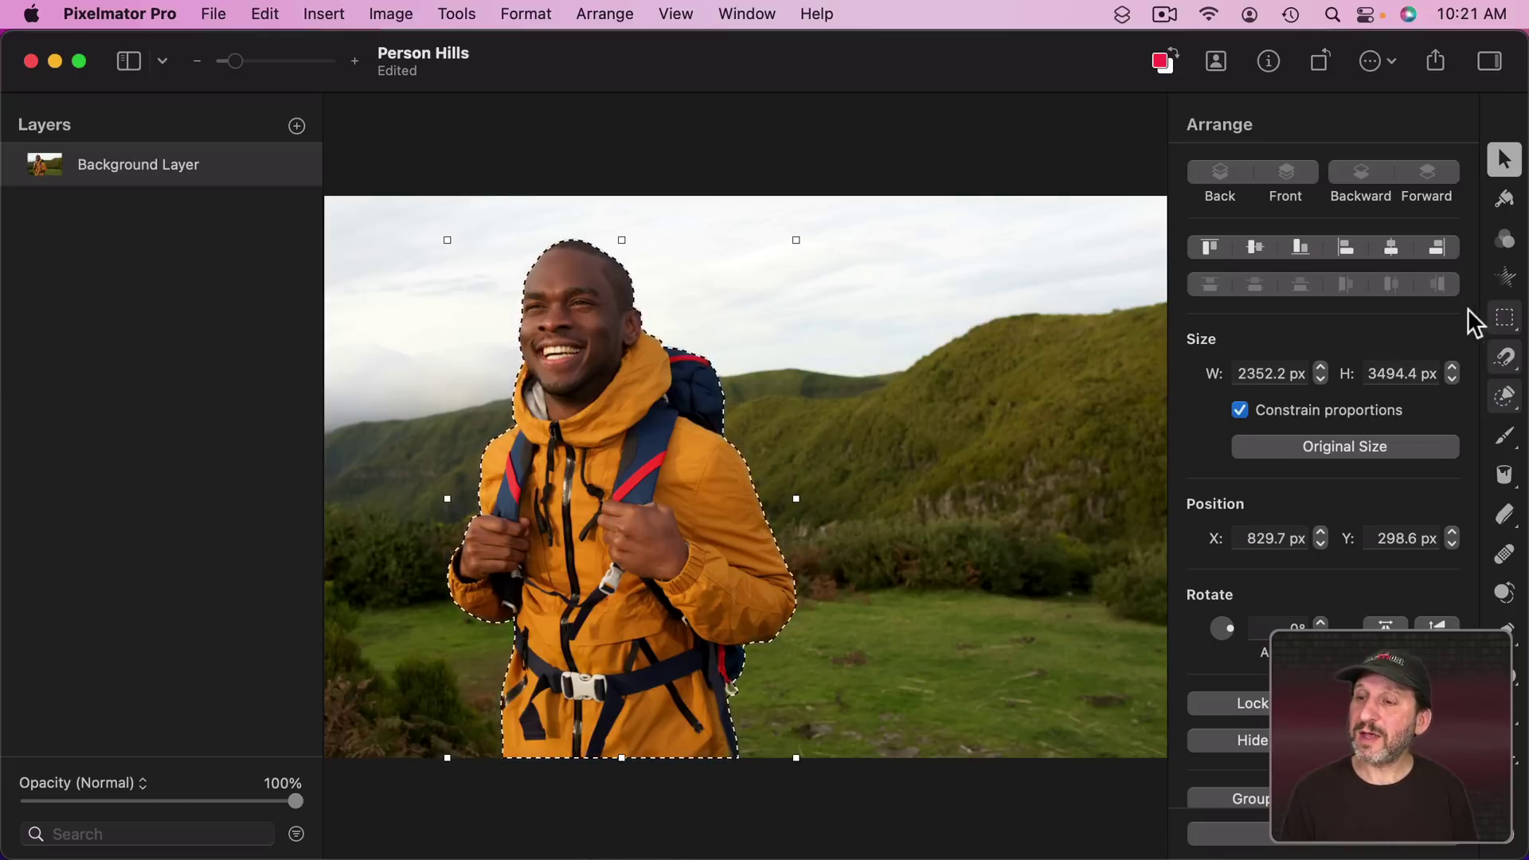
- Refine the man's selection with Select and Mask, setting Expand to -2%, and apply it
left_click(1507, 397)
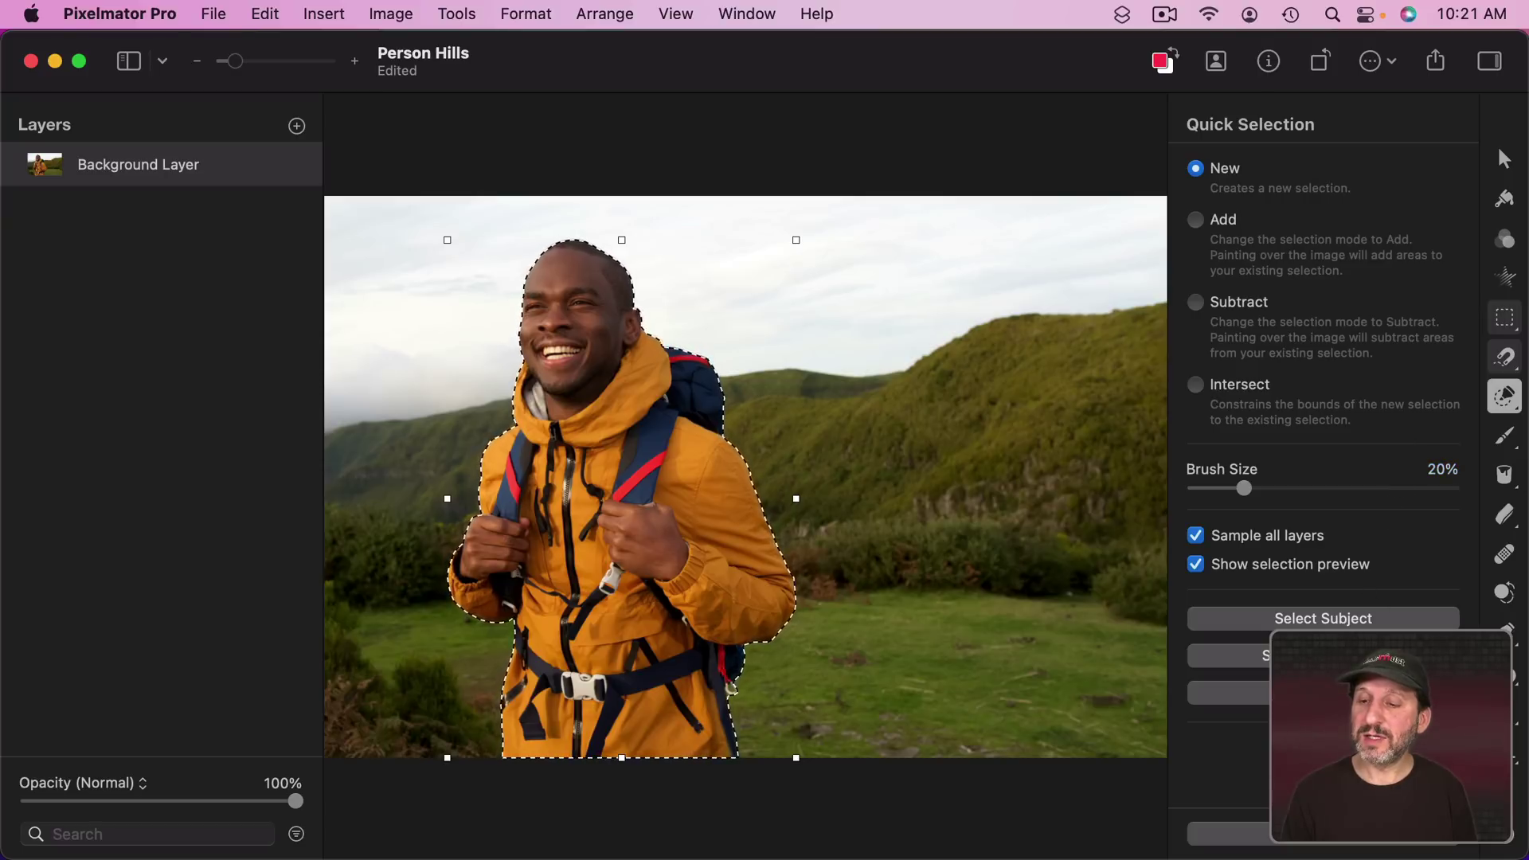
left_click(1308, 654)
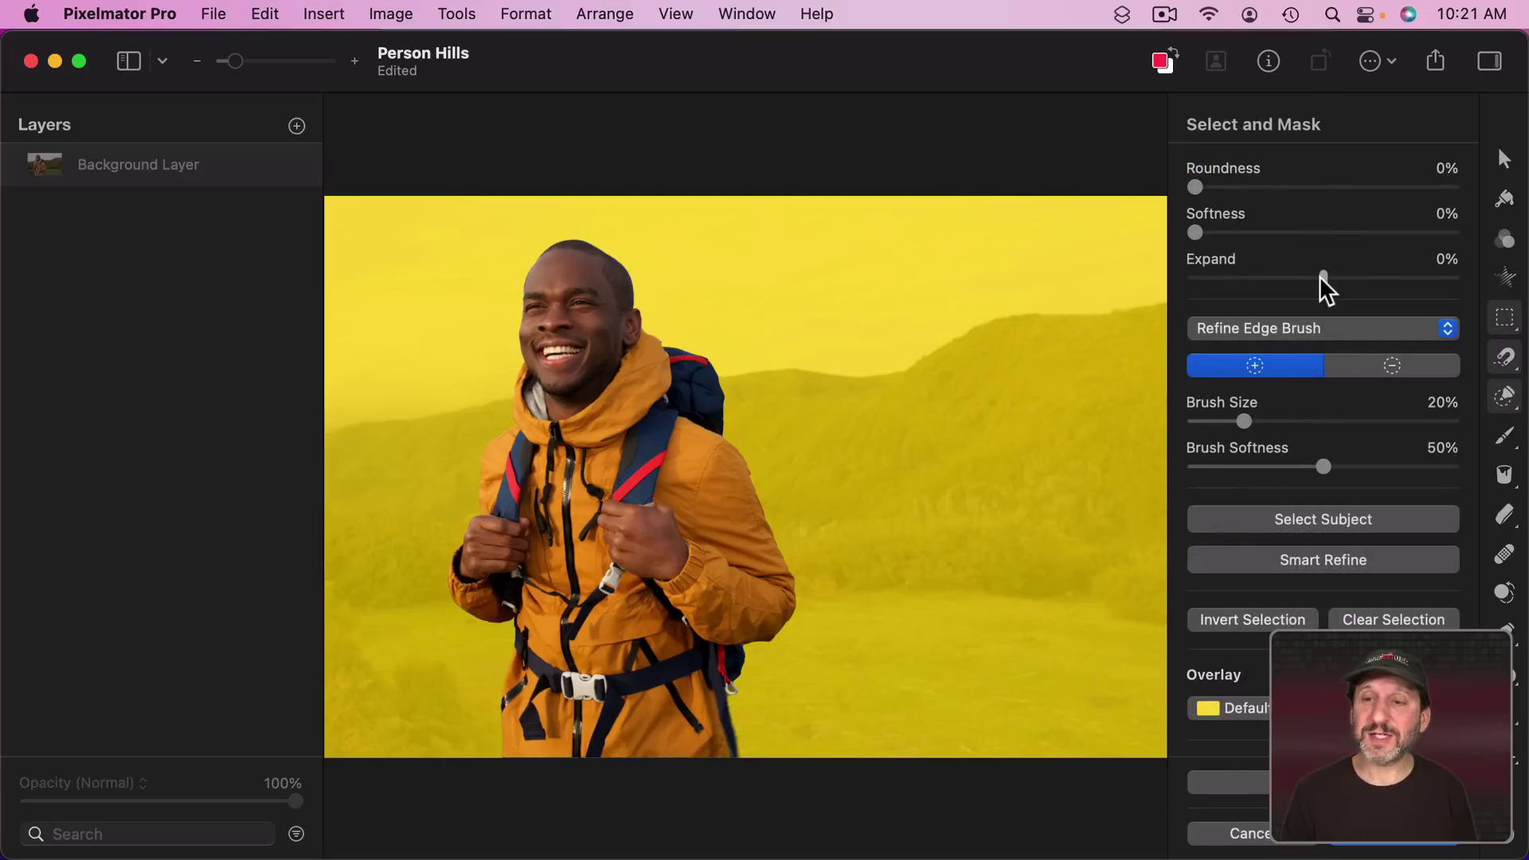
mouse_move(1323, 278)
left_mouse_down()
mouse_move(1435, 282)
mouse_move(1327, 283)
left_mouse_up()
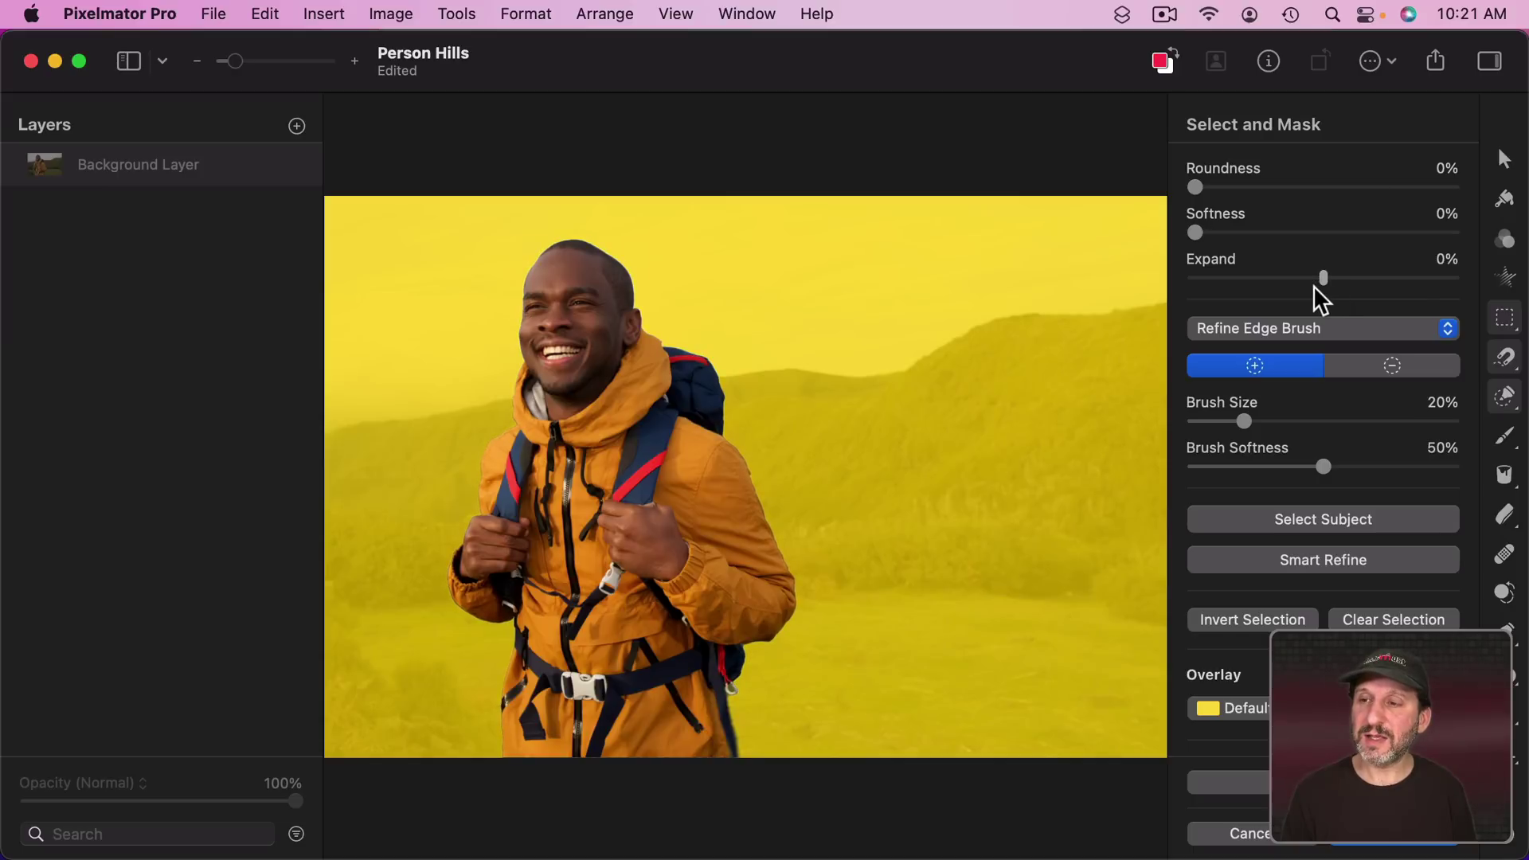
left_click_drag(1315, 289, 1314, 289)
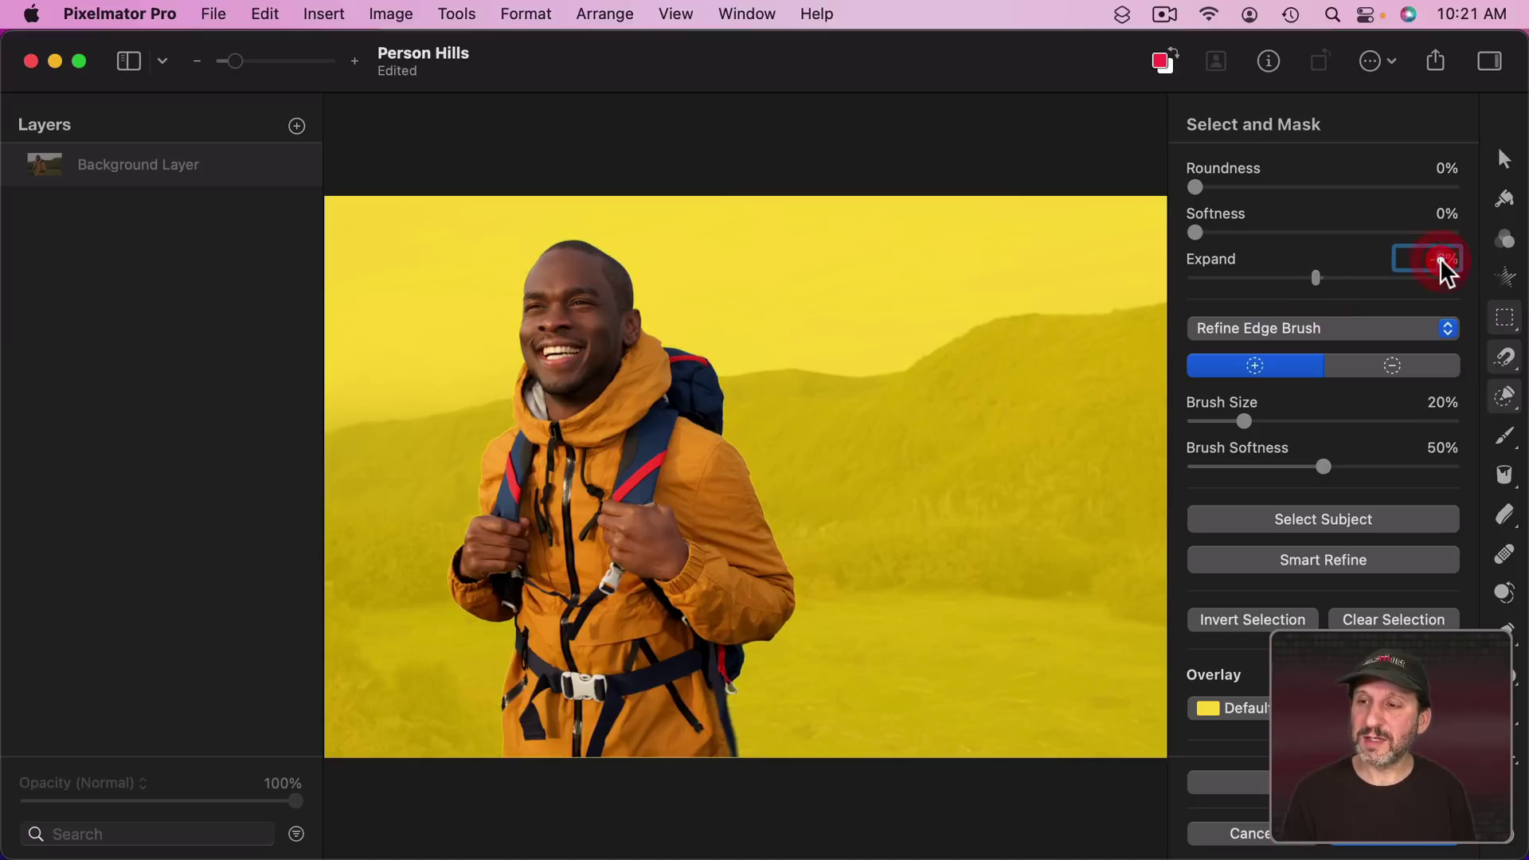
type("-2")
key("Return")
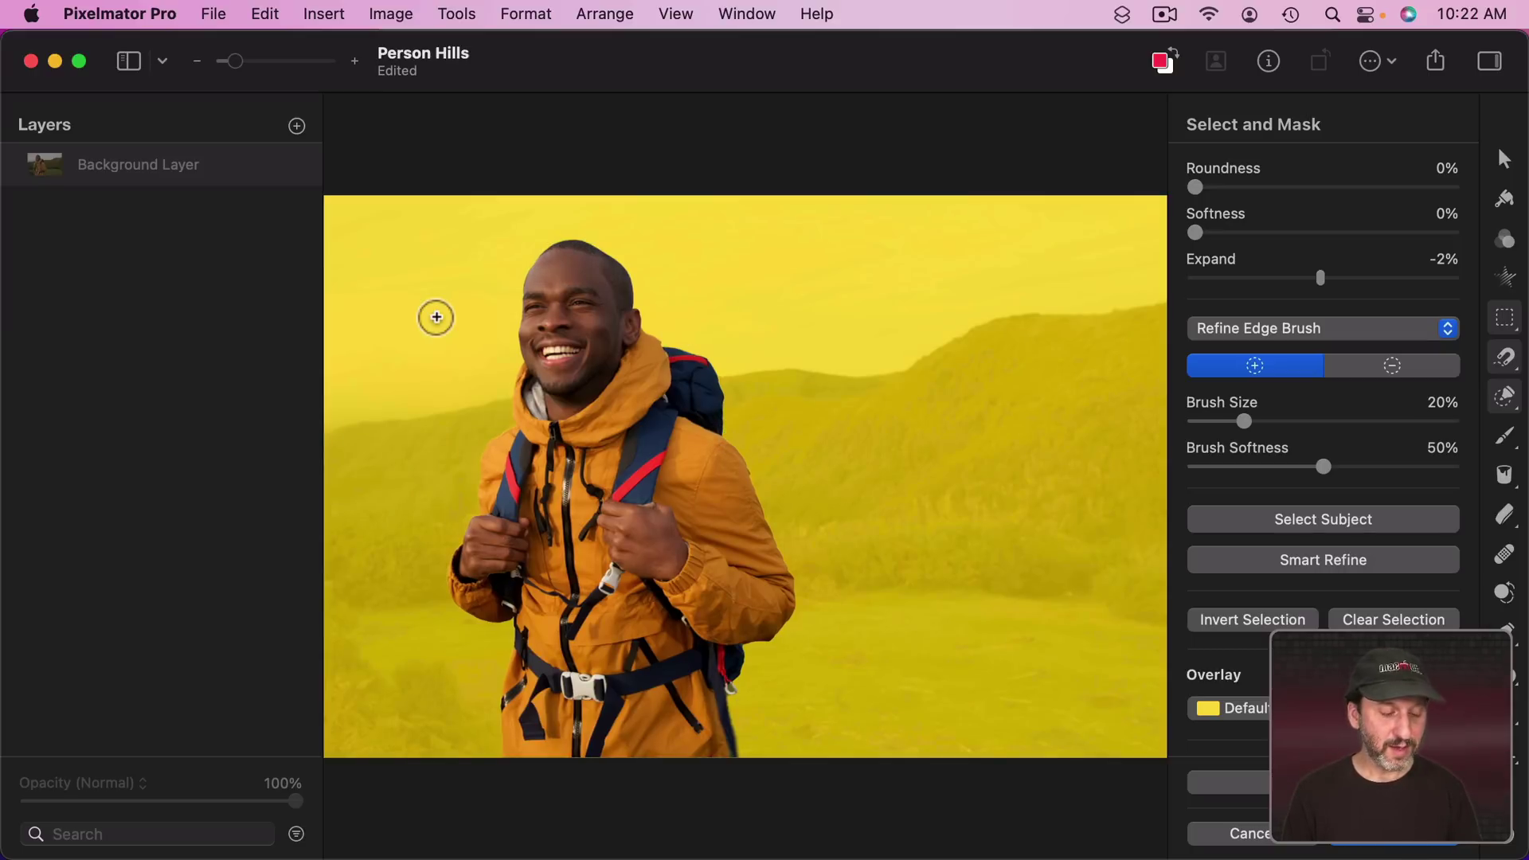
key("Return")
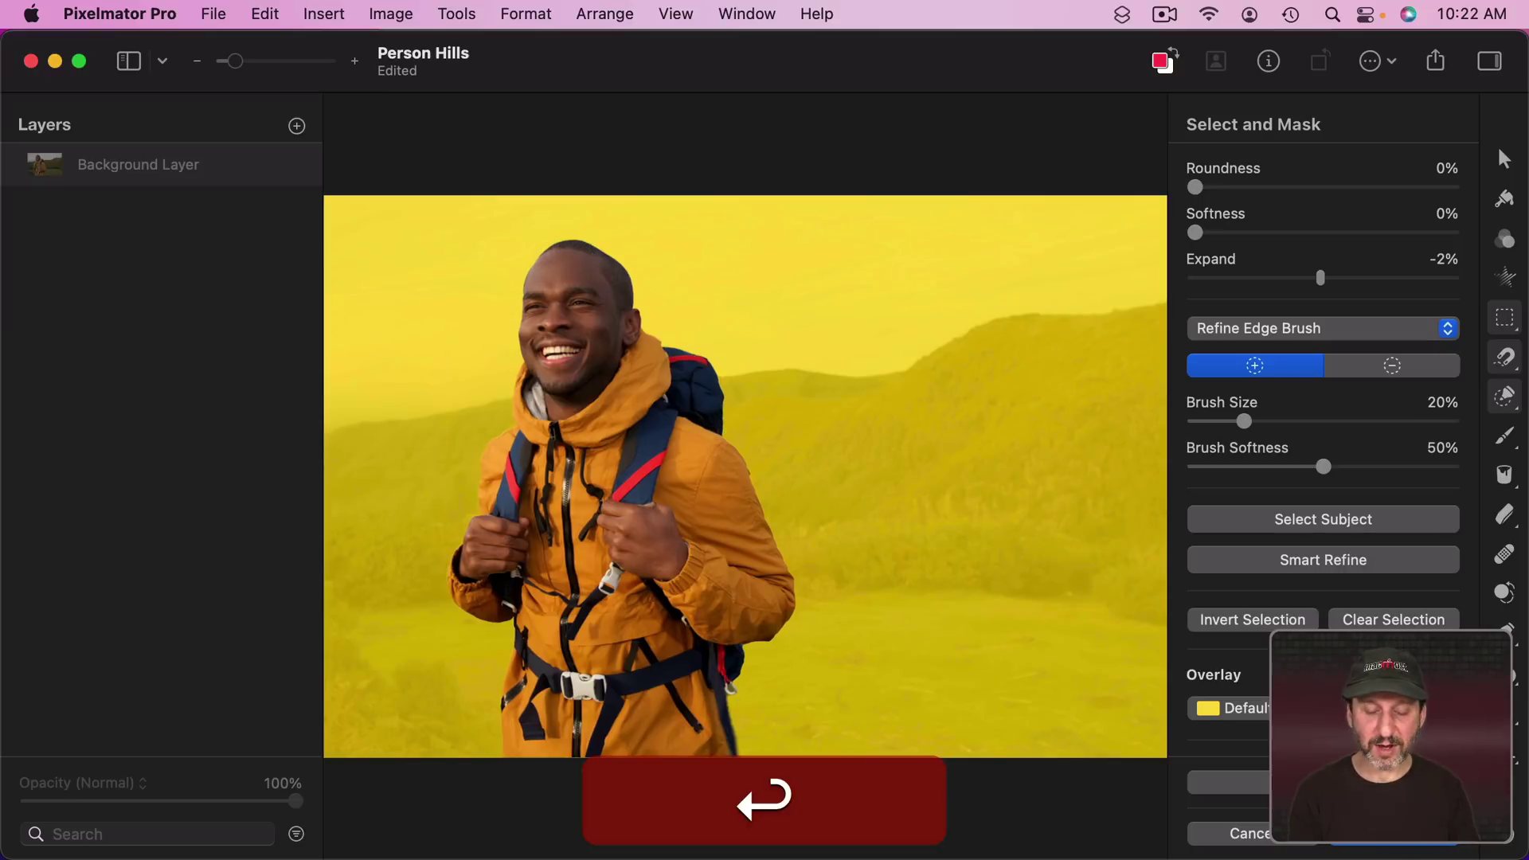
- Copy the tightened selection of the man onto a new layer and insert the Mountain photo directly beneath it
key("super+c")
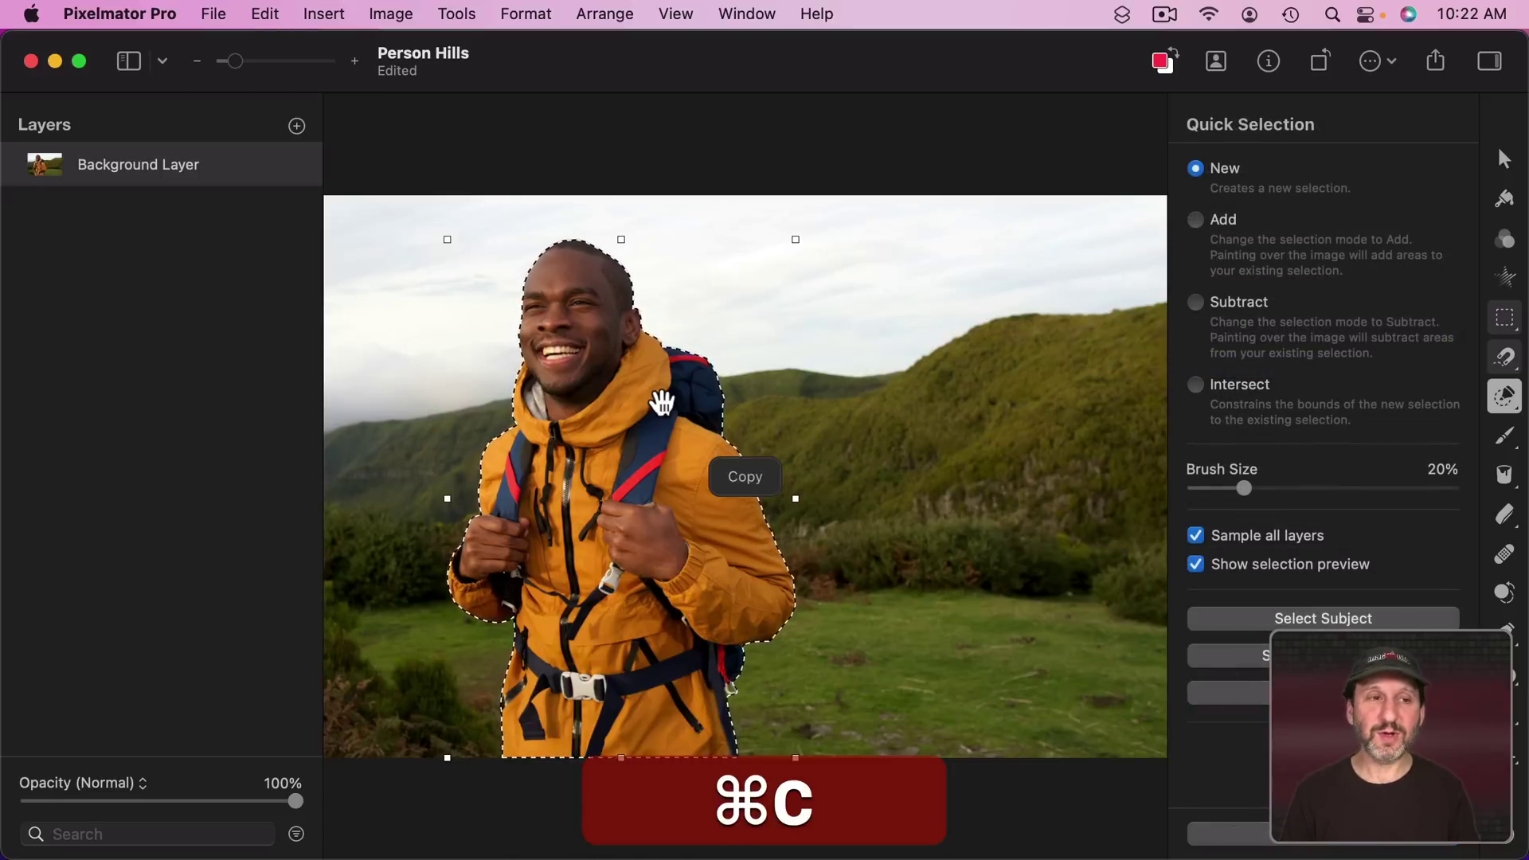
key("super+v")
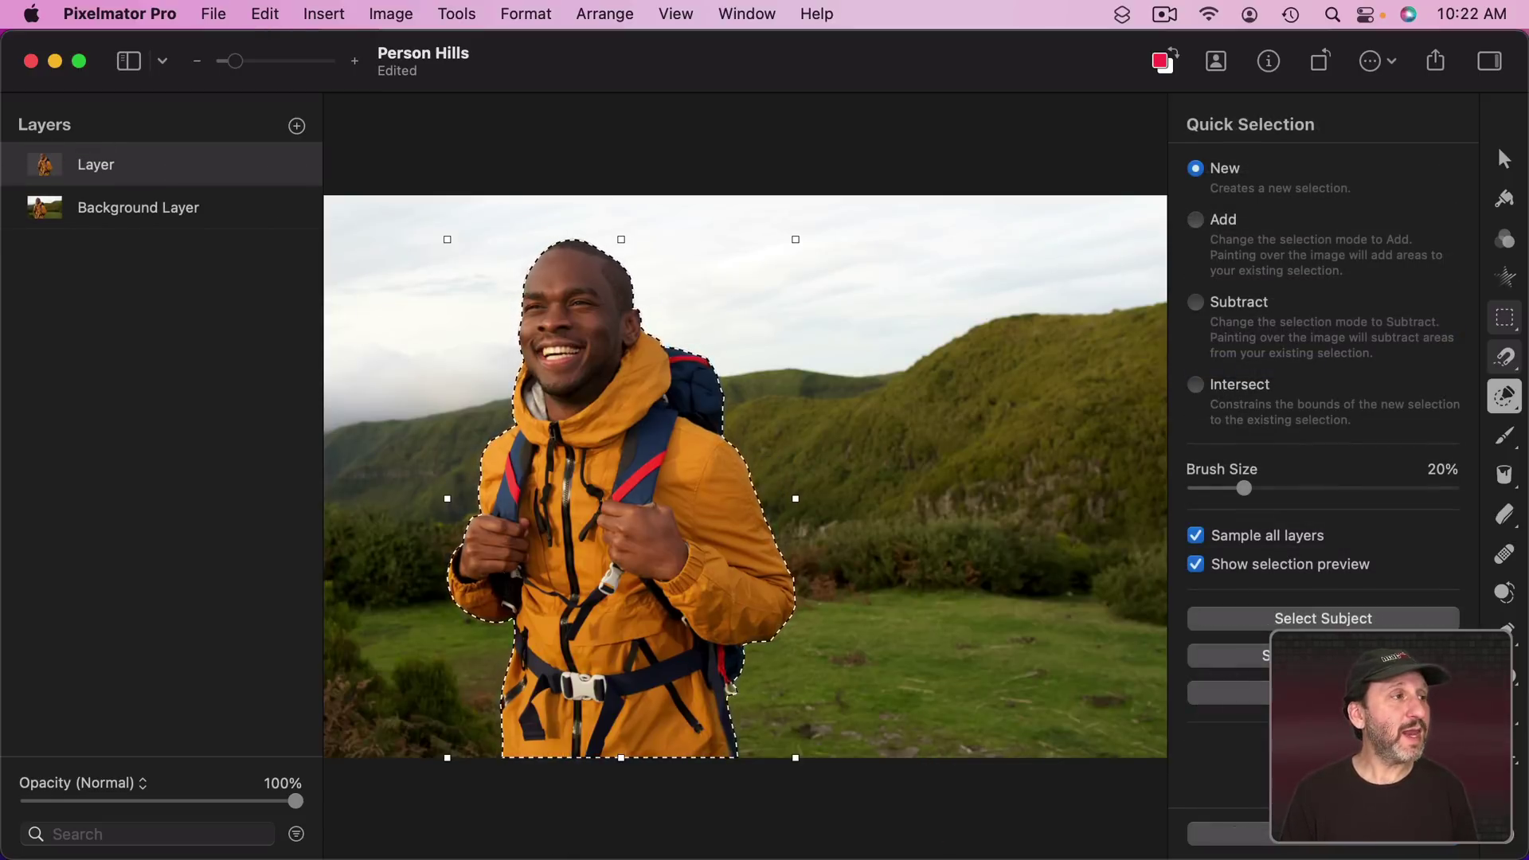
left_click_drag(20, 11, 177, 209)
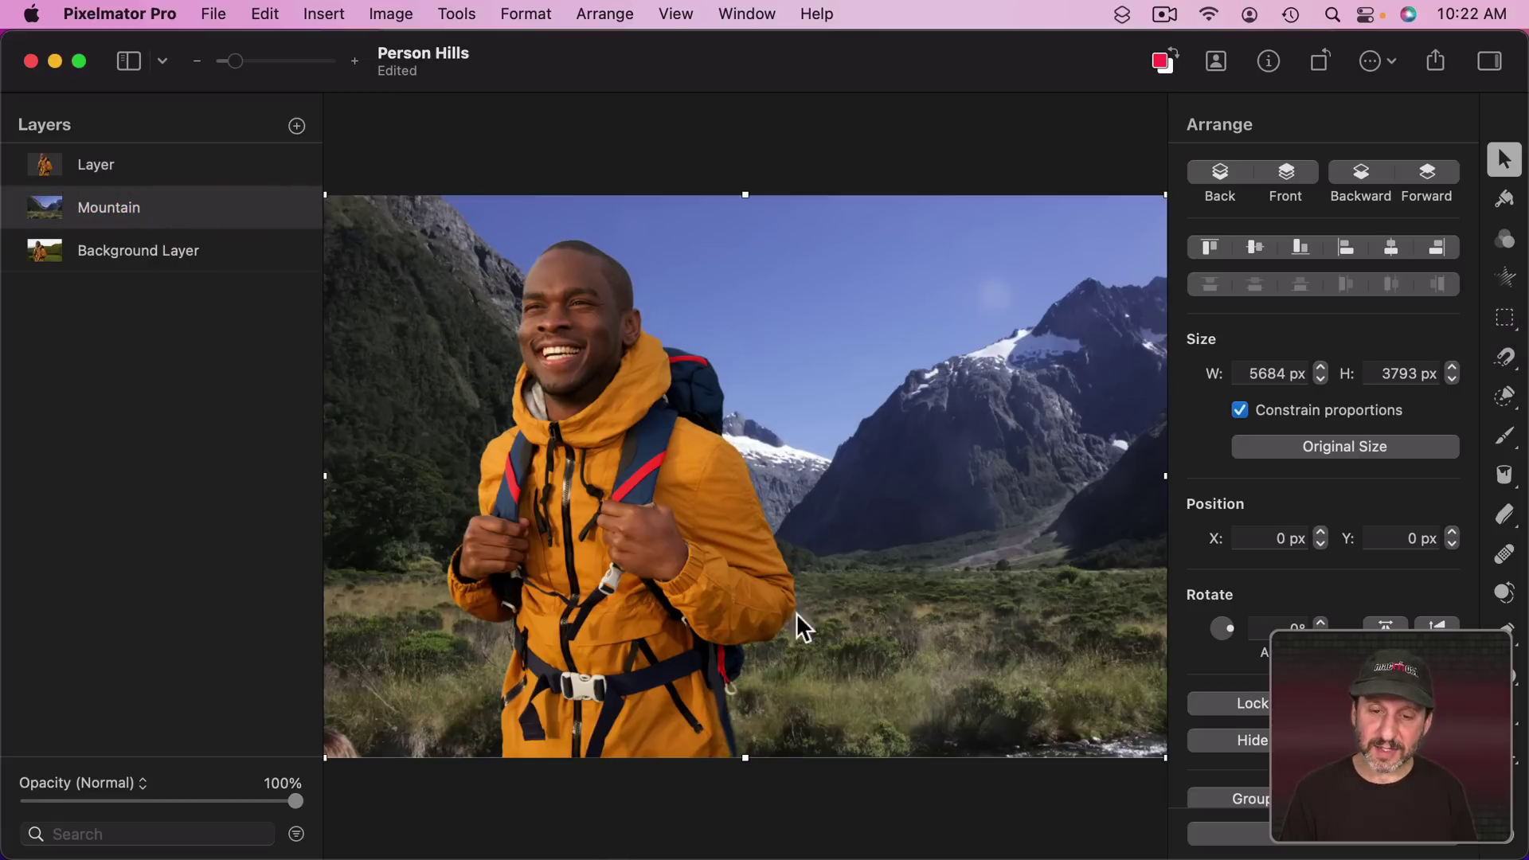
- Move the cut-out man to the right side of the mountain scene and scale him to about 1909 by 2836 px
left_click(500, 534)
left_click_drag(570, 482, 975, 480)
left_click_drag(1018, 242, 1019, 337)
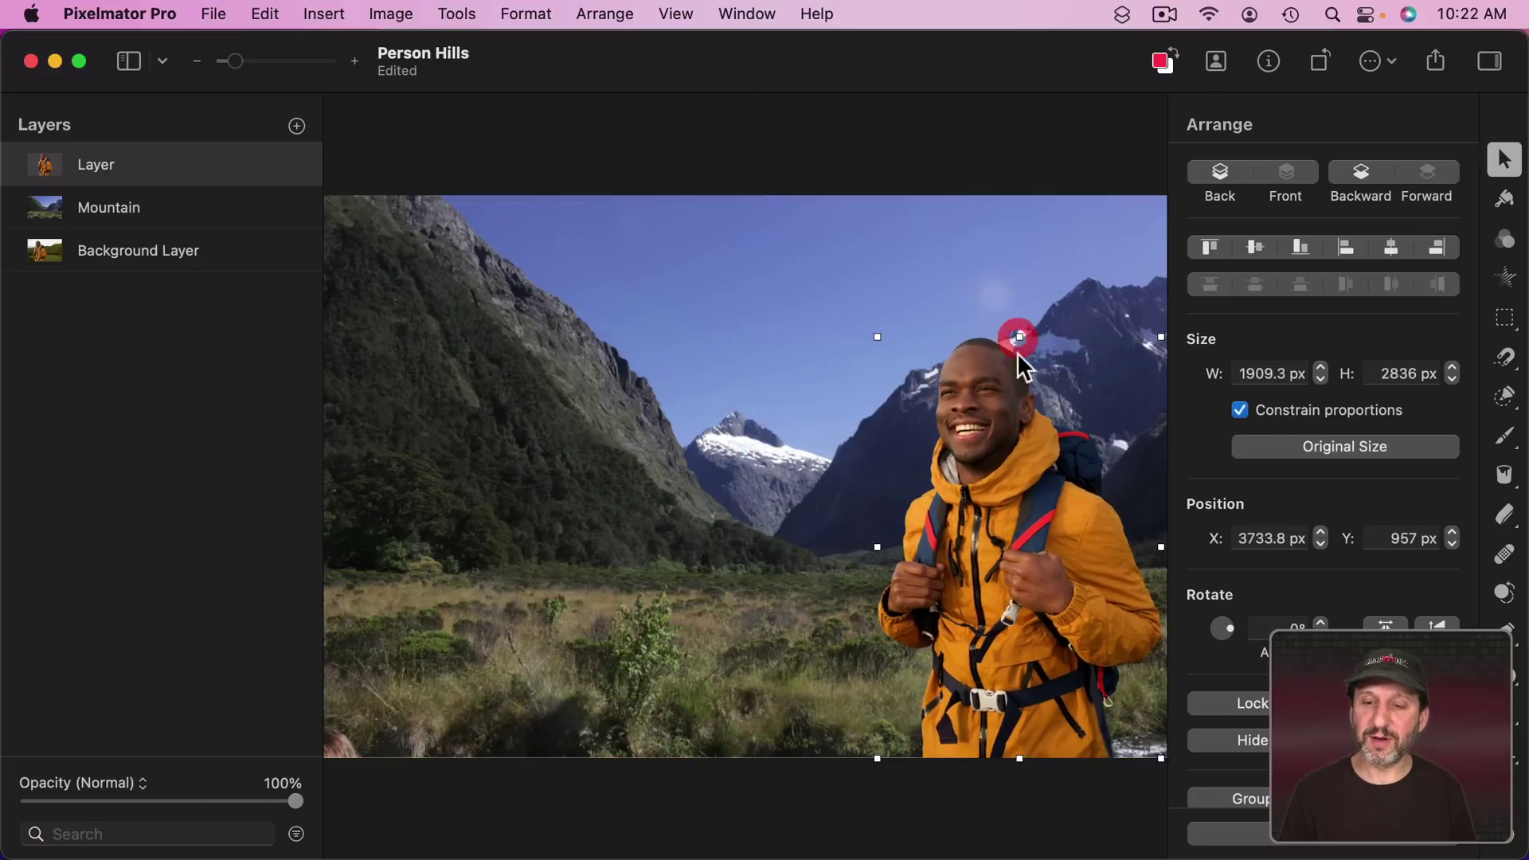